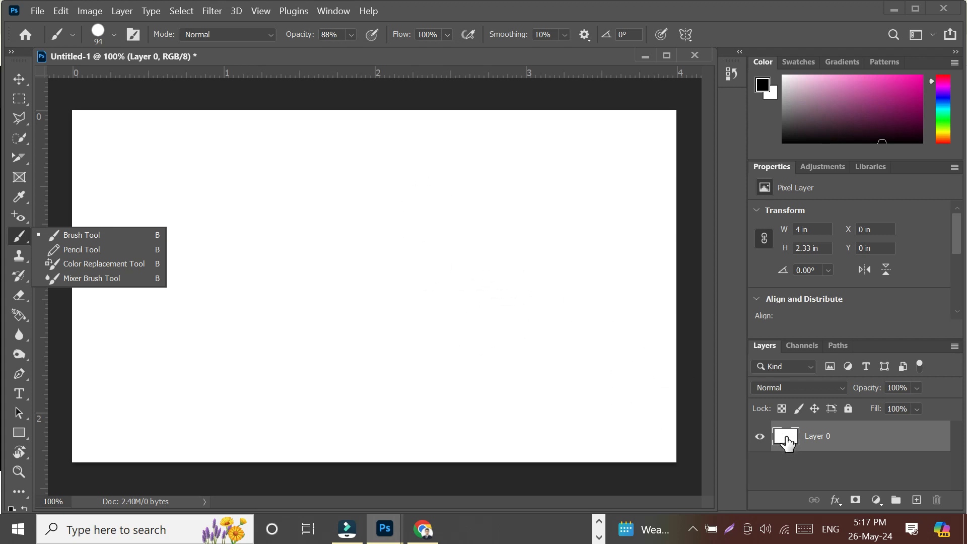
Close the open untitled document and create a new 1200 x 700 px document at 300 ppi in an enlarged window
click(694, 55)
click(527, 220)
click(38, 11)
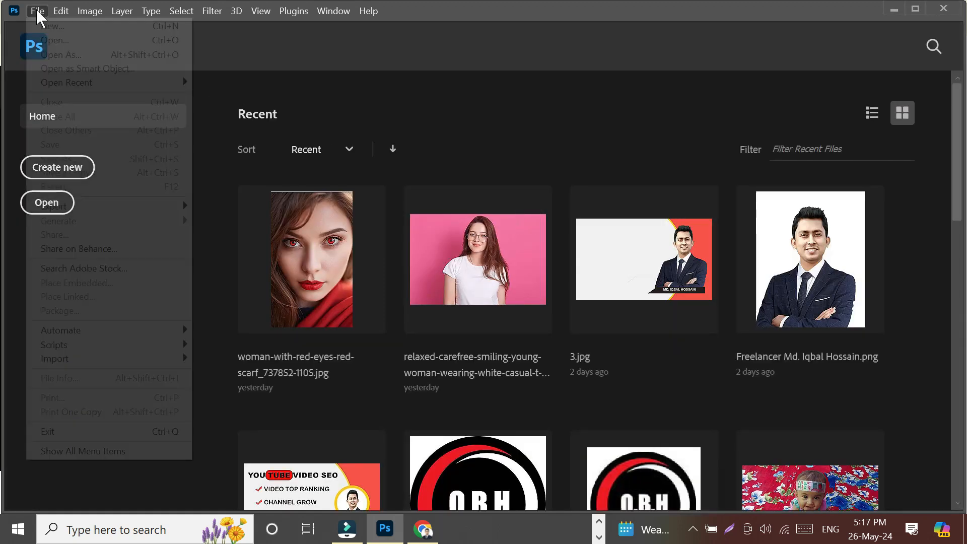
click(50, 25)
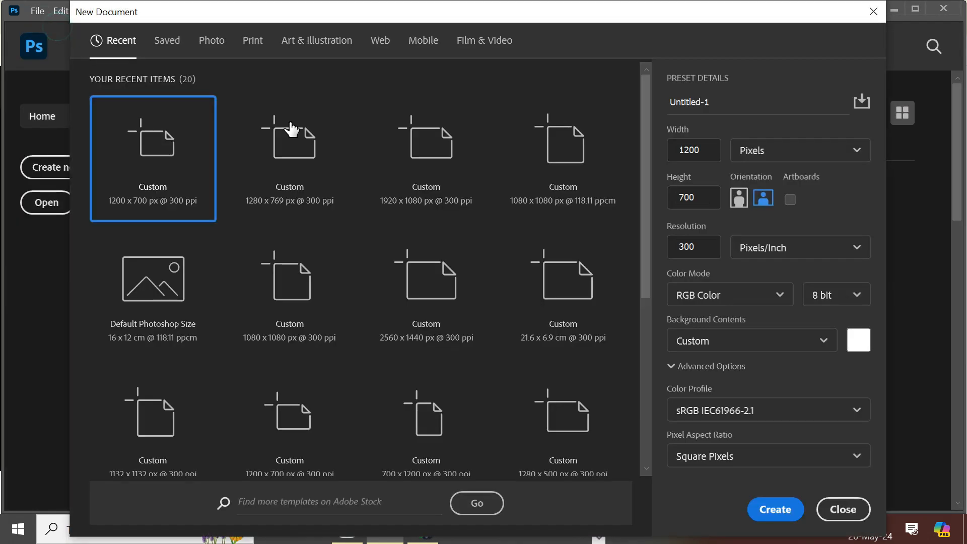
click(159, 174)
click(774, 519)
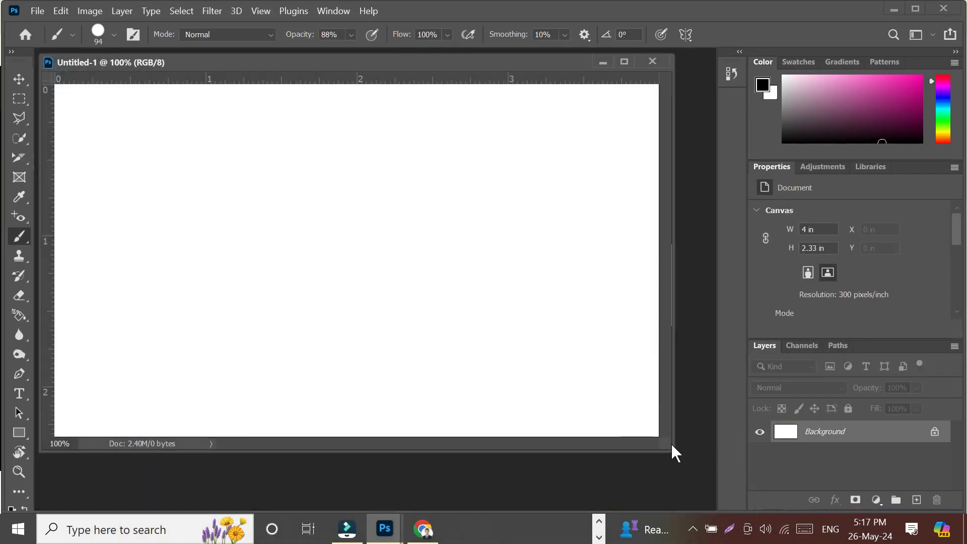
drag(669, 444, 712, 503)
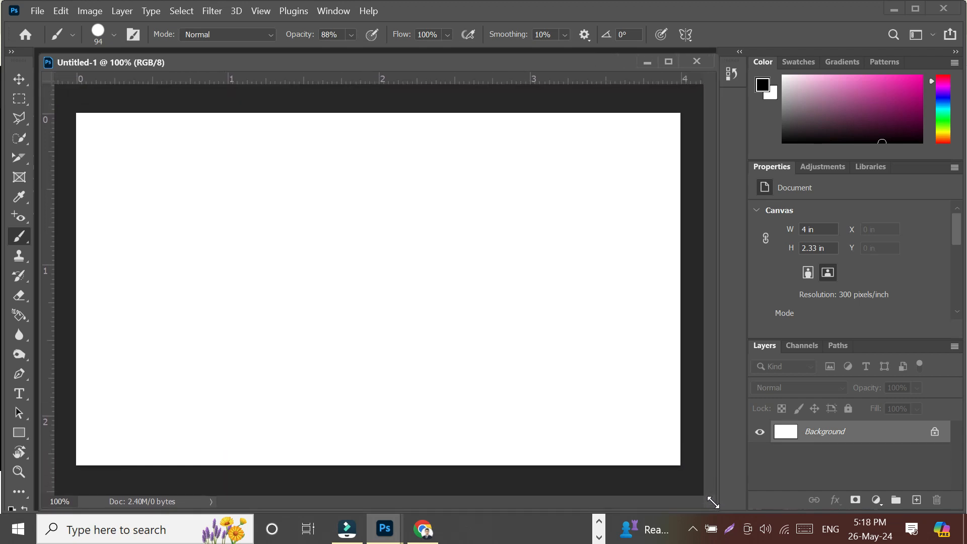
Unlock the Background layer and fill it with the black foreground colour 000000
click(935, 437)
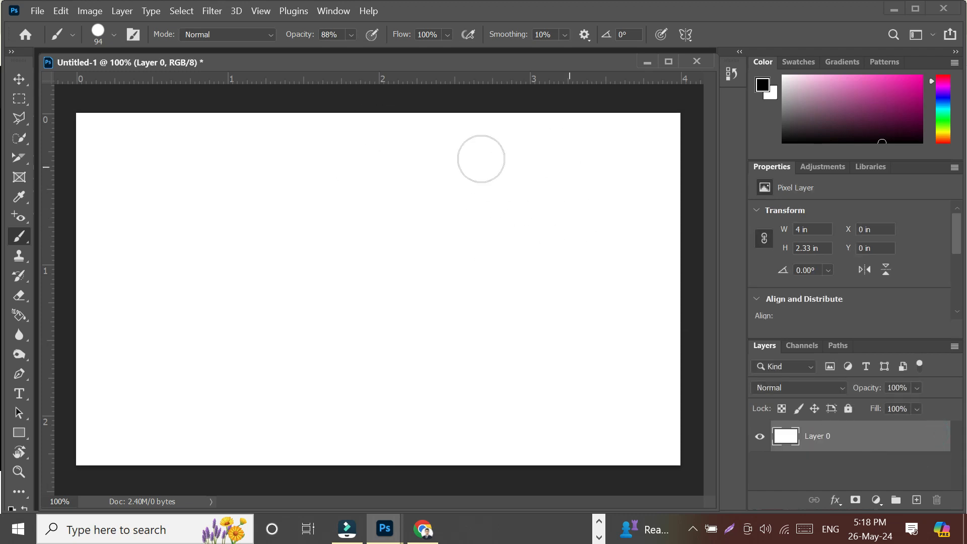
click(763, 85)
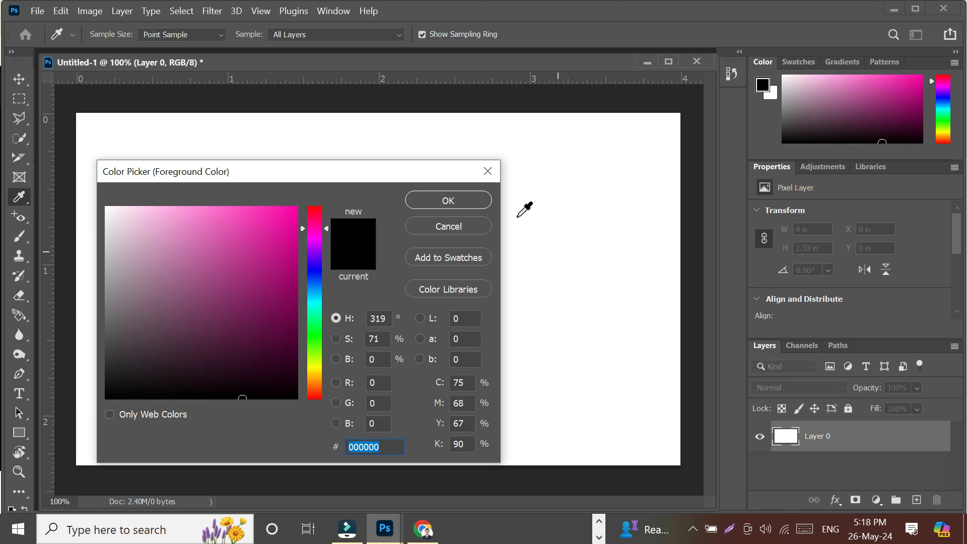
click(453, 204)
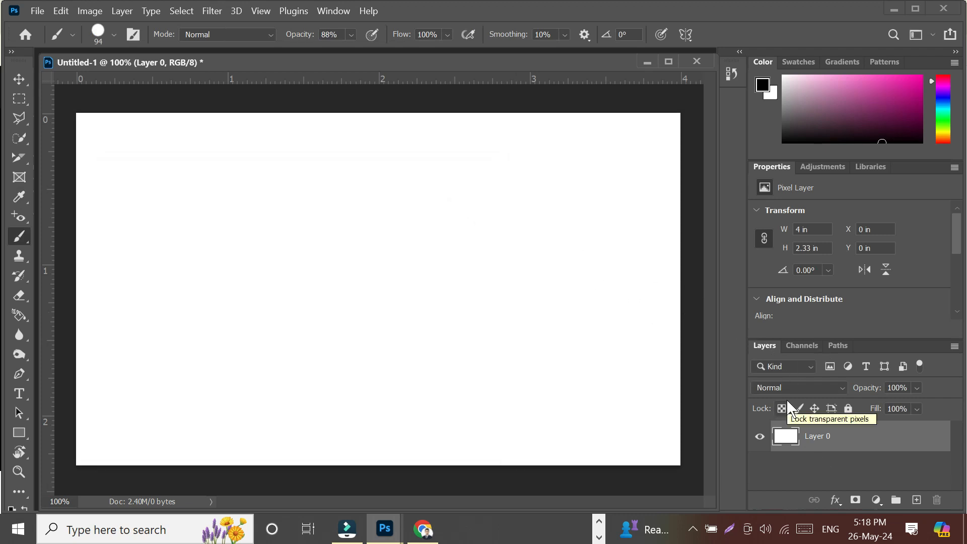
key(alt+BackSpace)
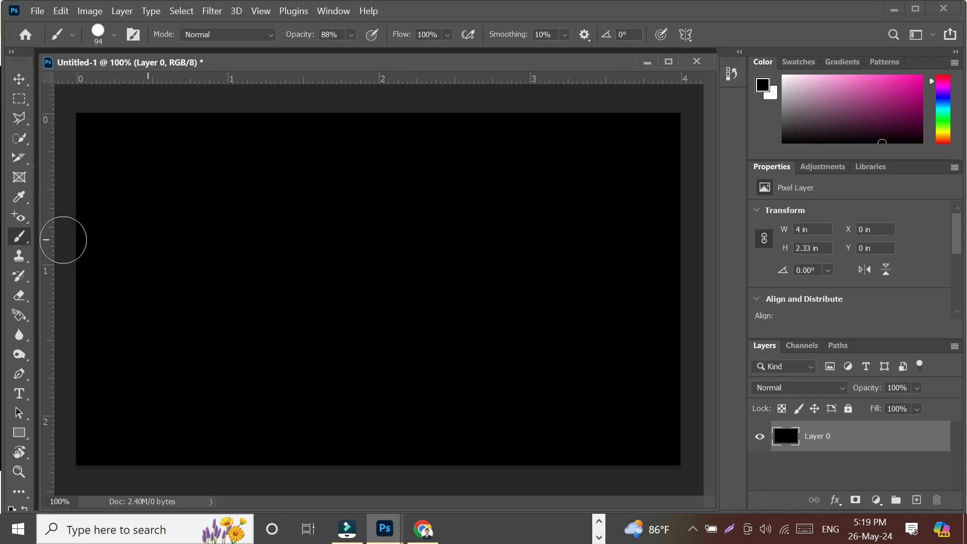
Activate the Brush Tool and try different brush sizes, entering 50 px and finally 89 px
click(23, 235)
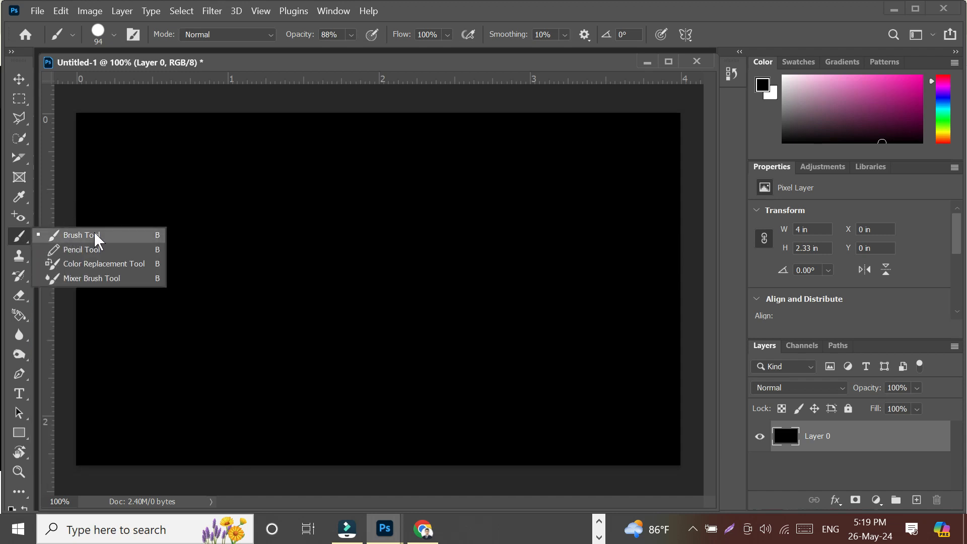
click(95, 235)
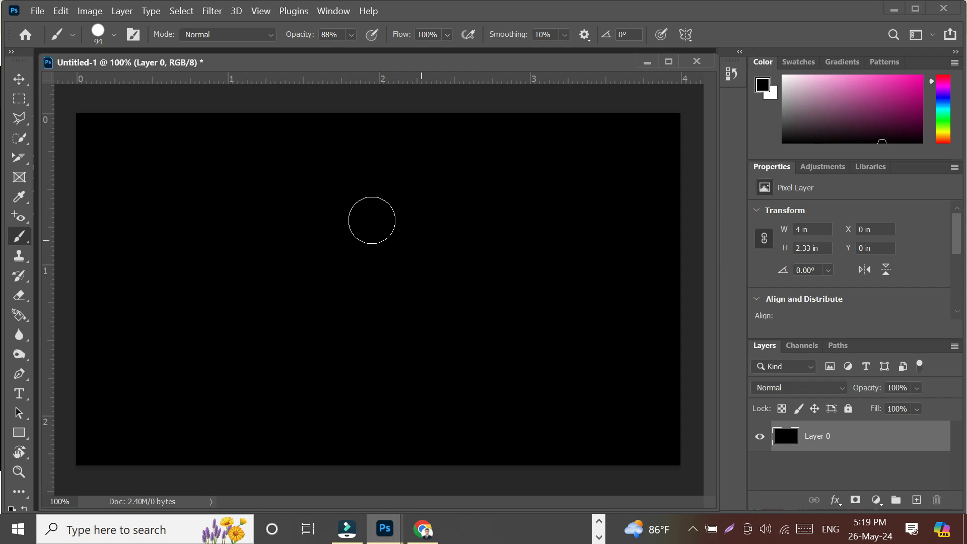
right_click(380, 238)
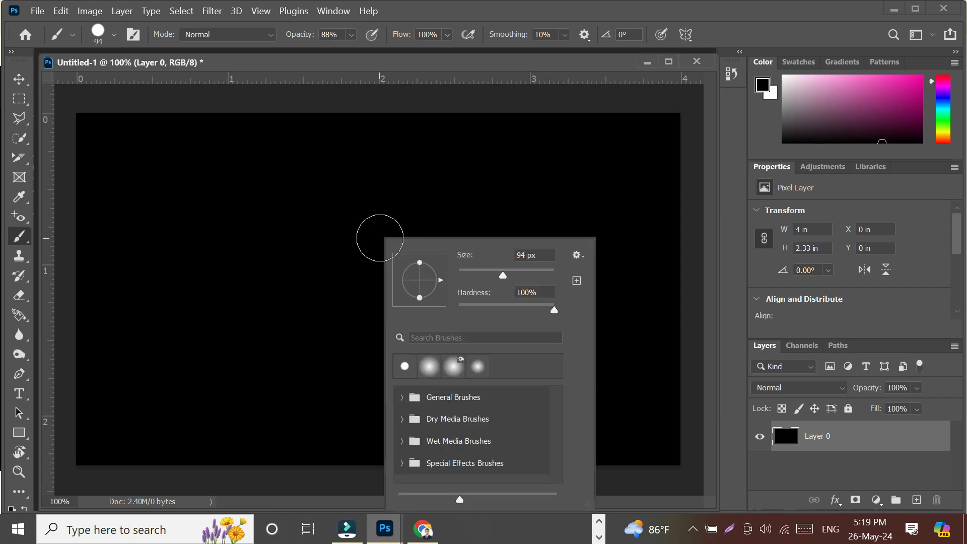
drag(501, 280, 532, 271)
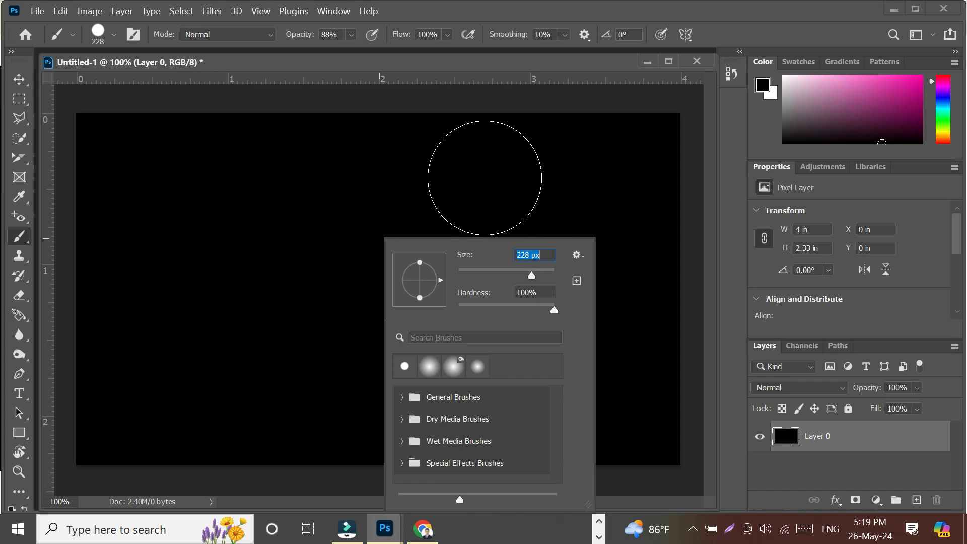
text(50)
key(Return)
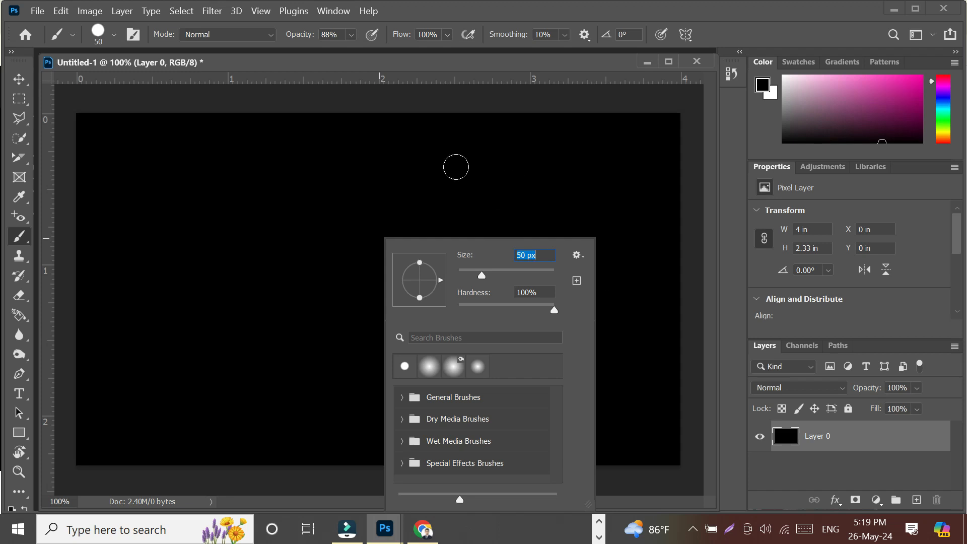
text(89)
key(Return)
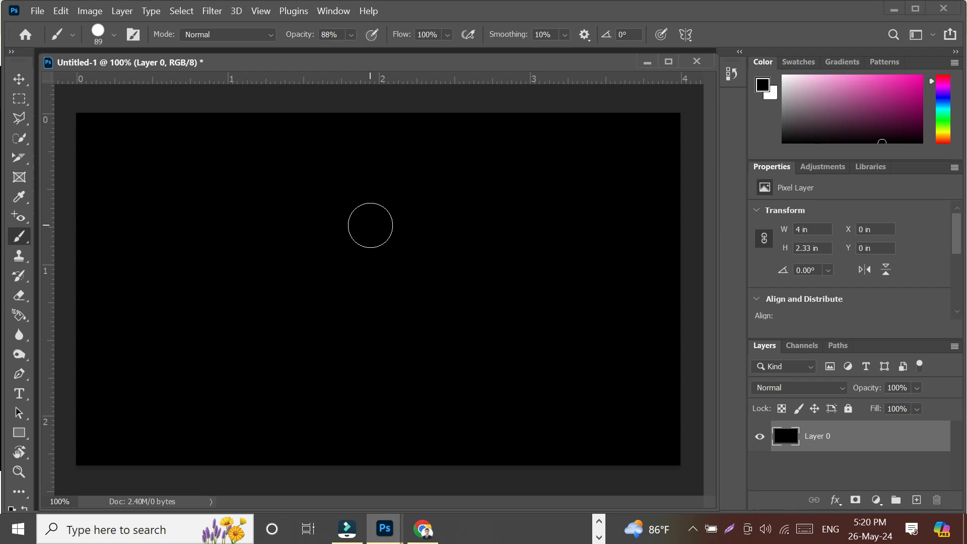
Resize the brush interactively on the canvas to about 234 px, softening its hardness to 0% and restoring it to 100%
key(alt)
alt+right_click(374, 234)
mouse_move(370, 226)
mouse_down()
mouse_move(471, 223)
mouse_move(461, 223)
mouse_up()
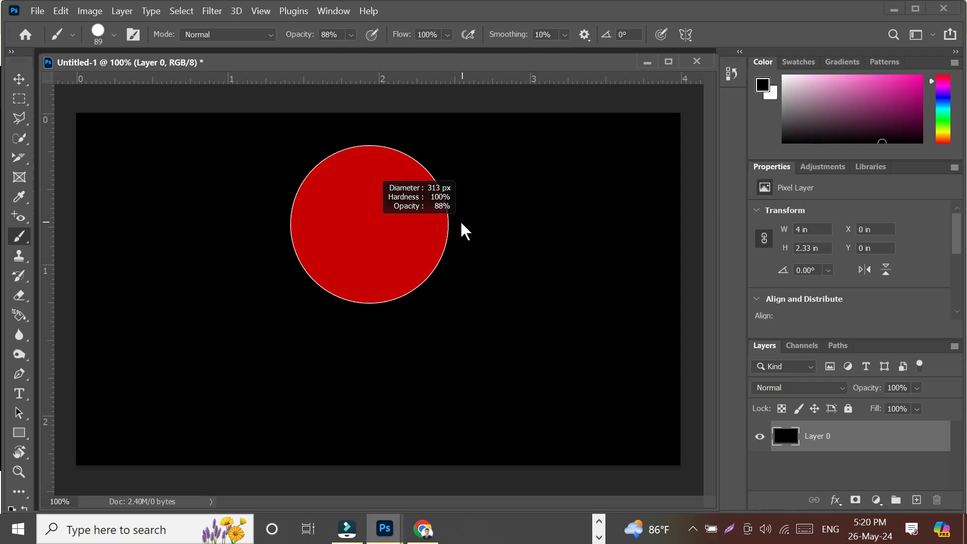
mouse_move(461, 224)
mouse_down()
mouse_move(350, 225)
mouse_move(463, 238)
mouse_move(600, 227)
mouse_move(444, 229)
mouse_move(432, 238)
mouse_up()
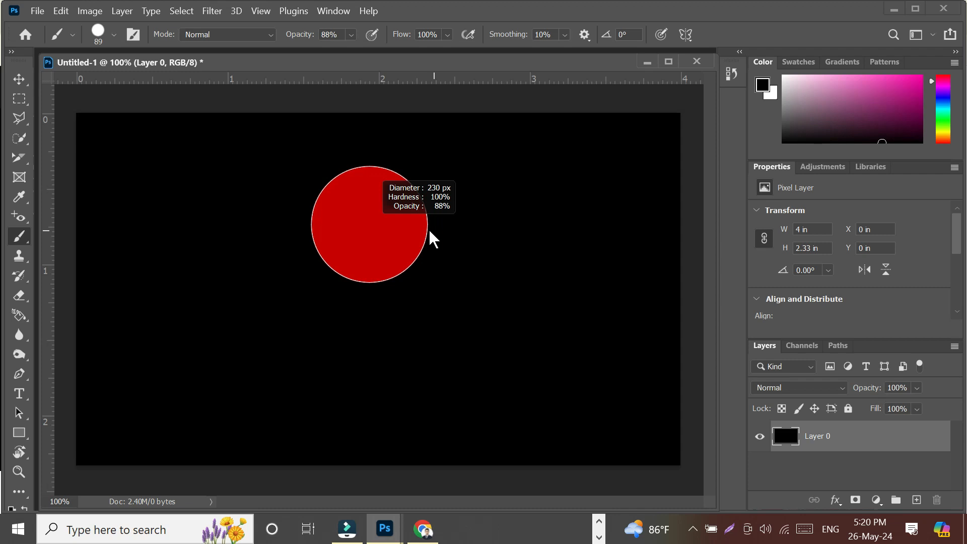
mouse_move(428, 228)
mouse_down()
mouse_move(433, 28)
mouse_move(429, 130)
mouse_up()
drag(432, 173, 432, 226)
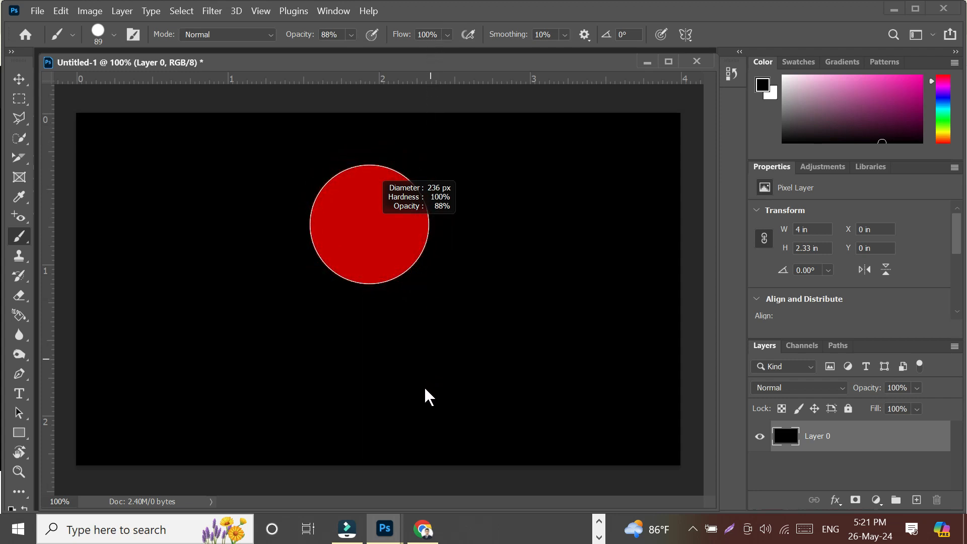
drag(425, 389, 422, 355)
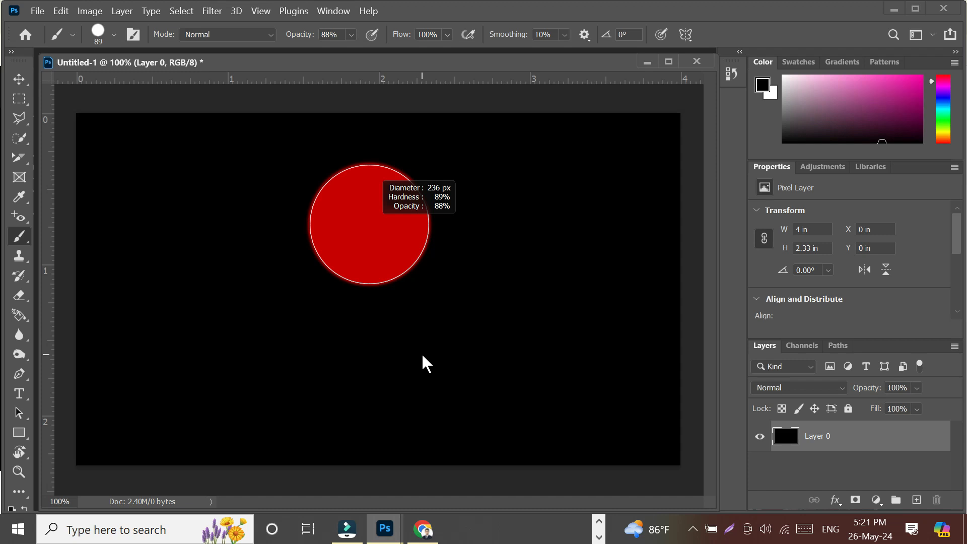
drag(422, 356, 423, 252)
drag(423, 216, 429, 101)
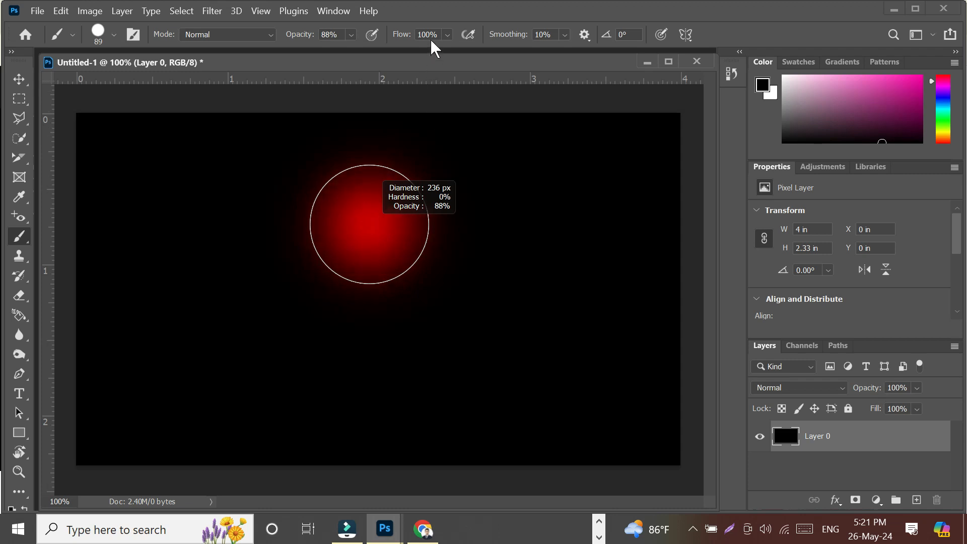
drag(430, 38, 437, 371)
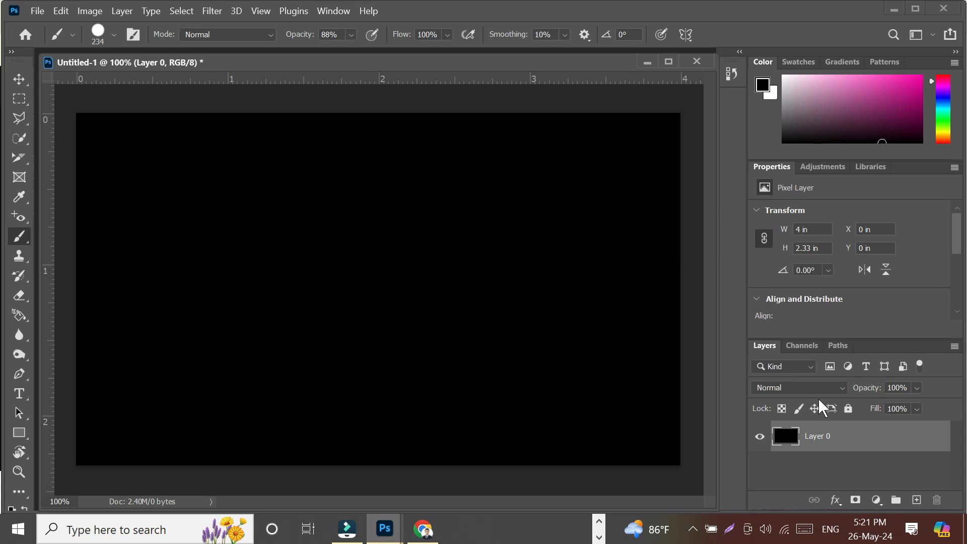
Lower the hardness of the hard round brush to 98% in the brush settings
right_click(380, 254)
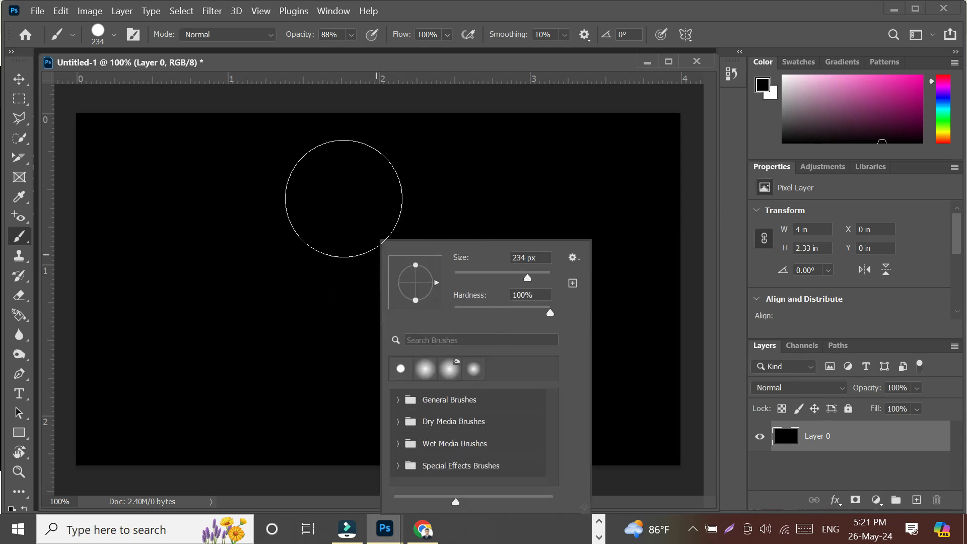
click(110, 35)
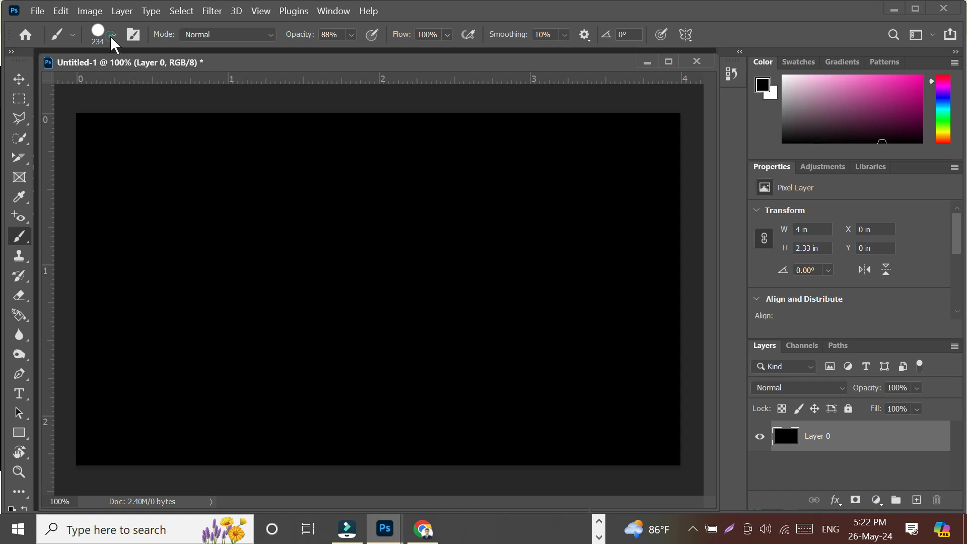
click(111, 35)
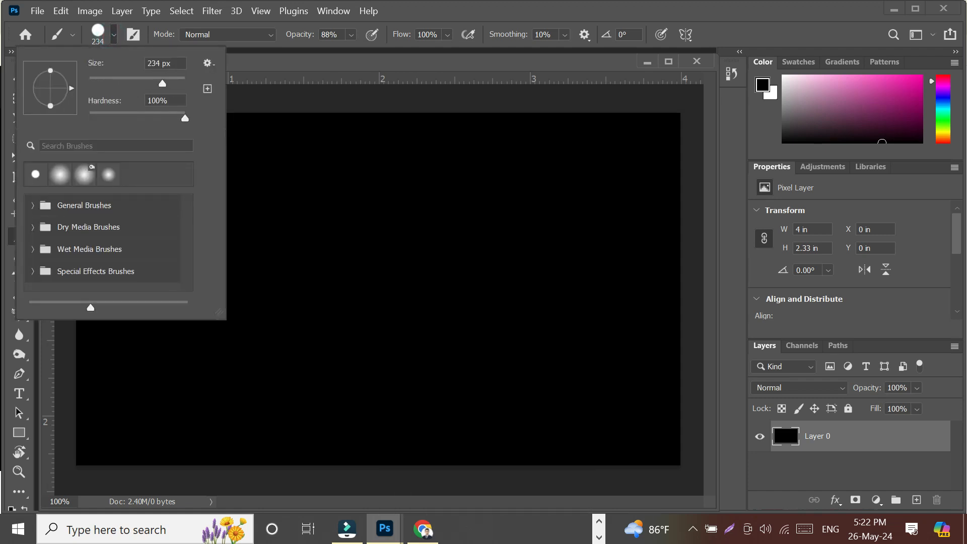
mouse_move(185, 117)
mouse_down()
mouse_move(83, 127)
mouse_move(183, 121)
mouse_up()
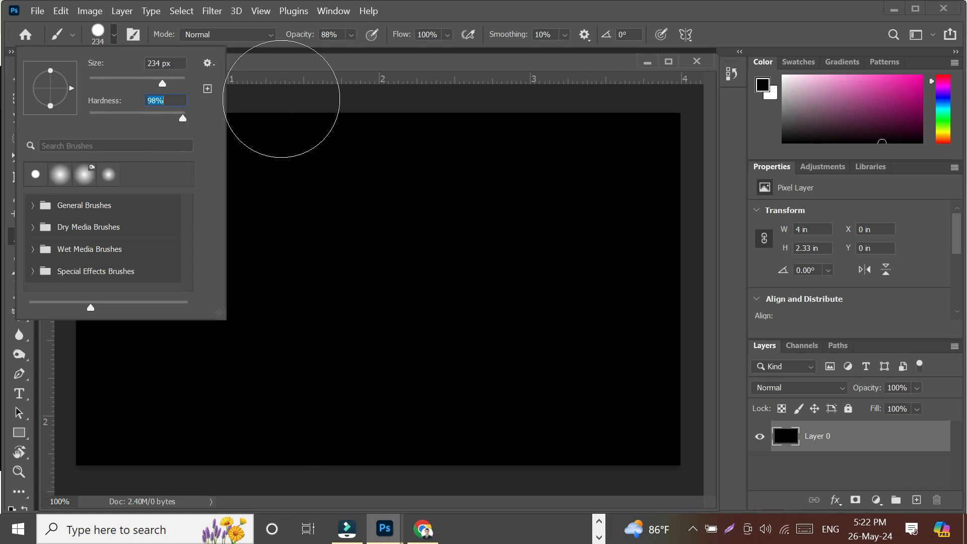
click(509, 11)
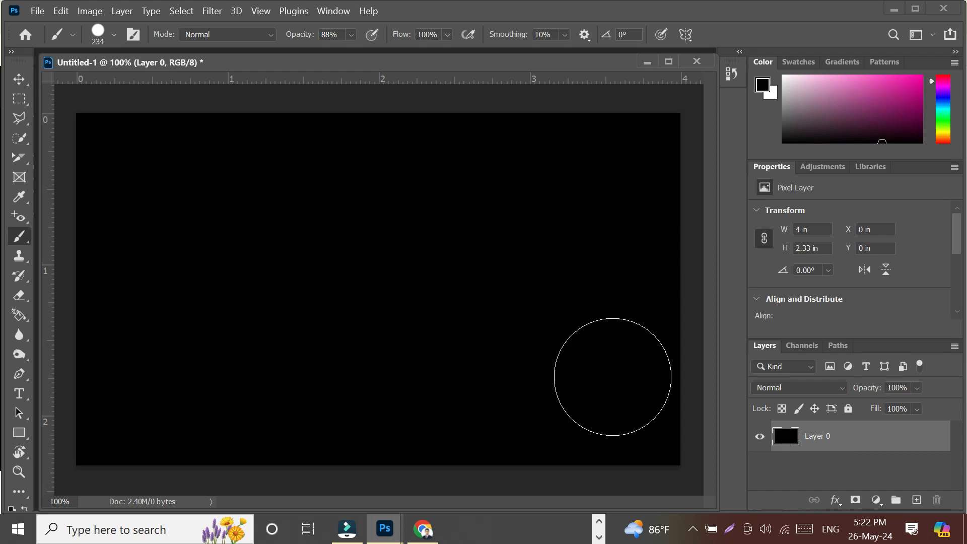
Choose the large soft round brush preset with 0% hardness
click(114, 36)
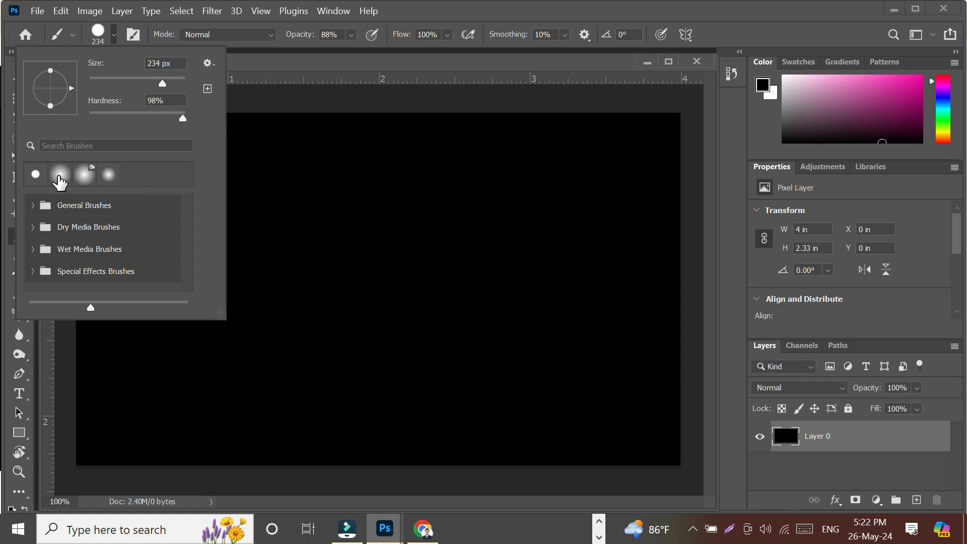
click(59, 177)
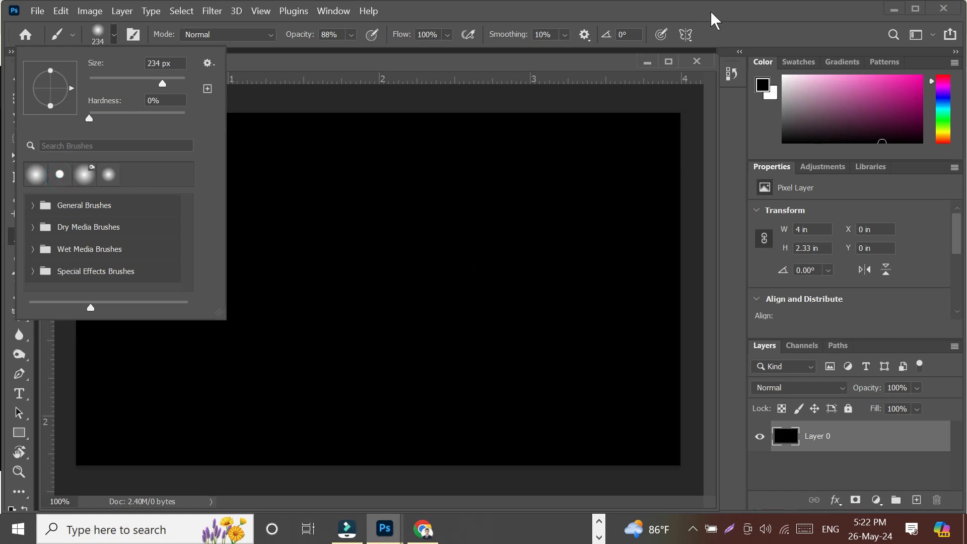
click(771, 36)
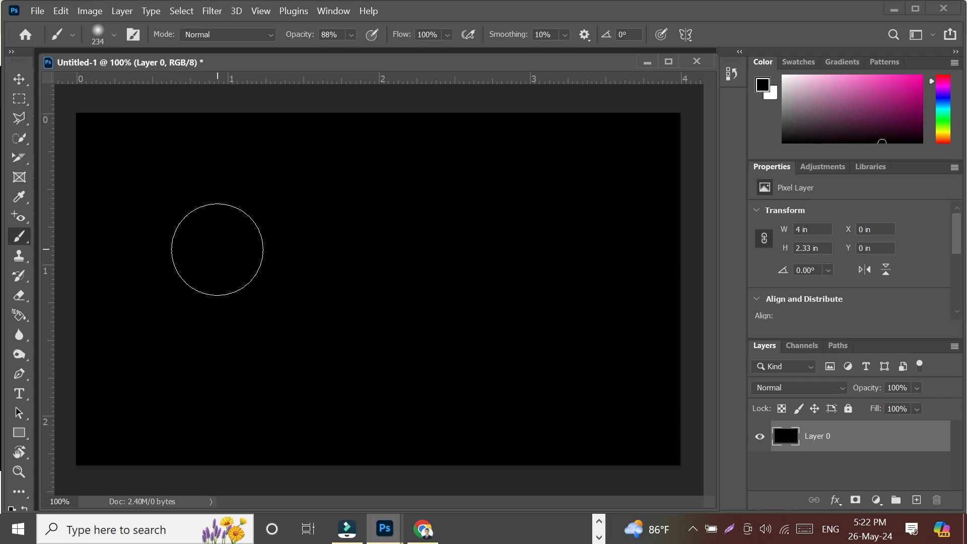
Adjust the size of the soft round brush until it is about 291 px
right_click(217, 250)
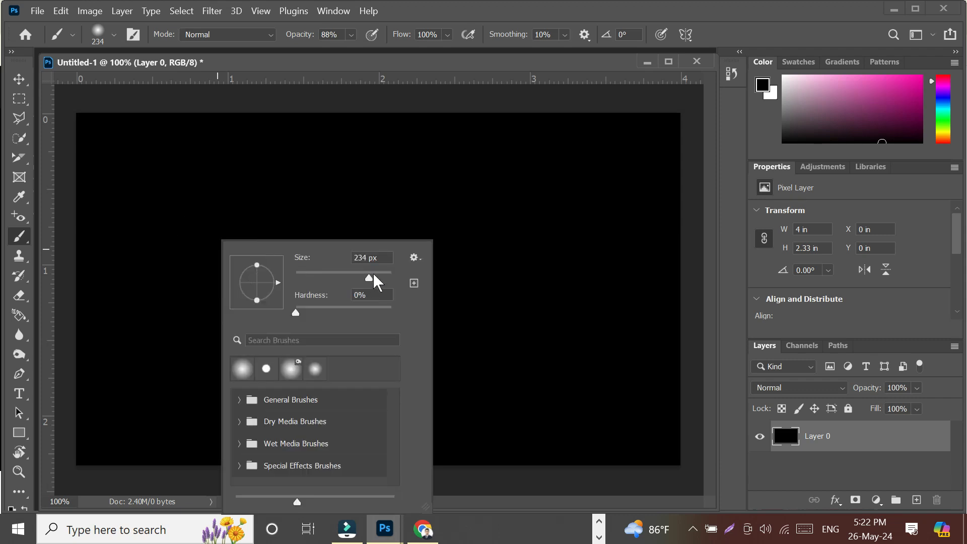
drag(369, 276, 375, 278)
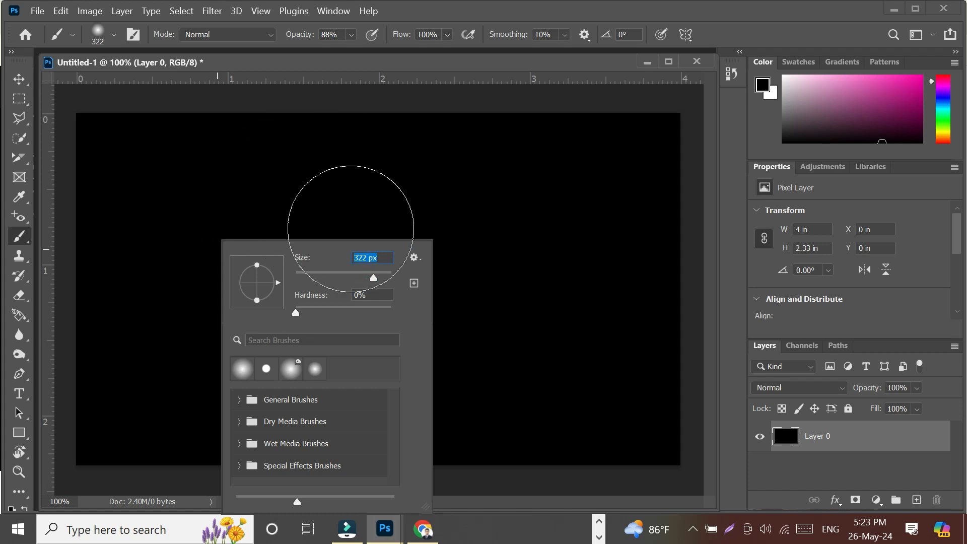
drag(372, 278, 374, 278)
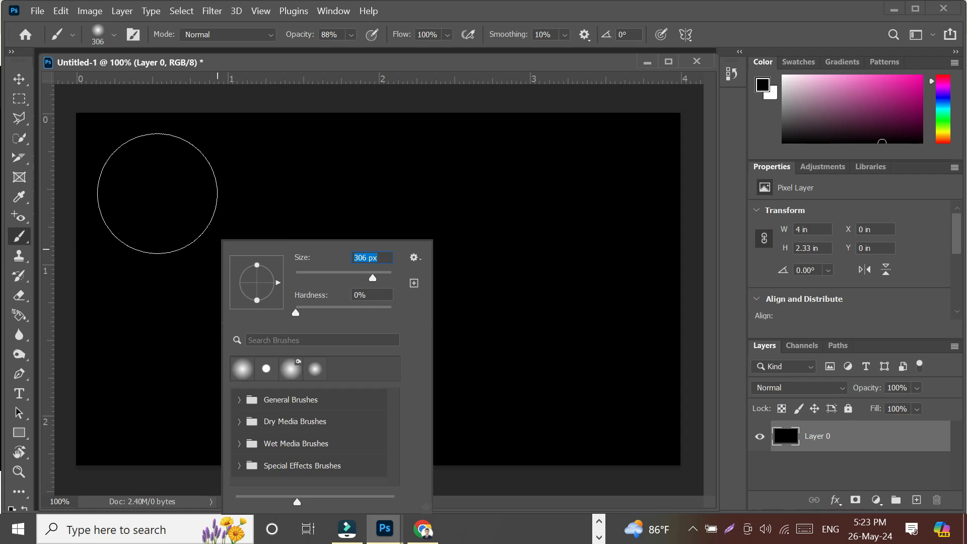
drag(374, 277, 369, 278)
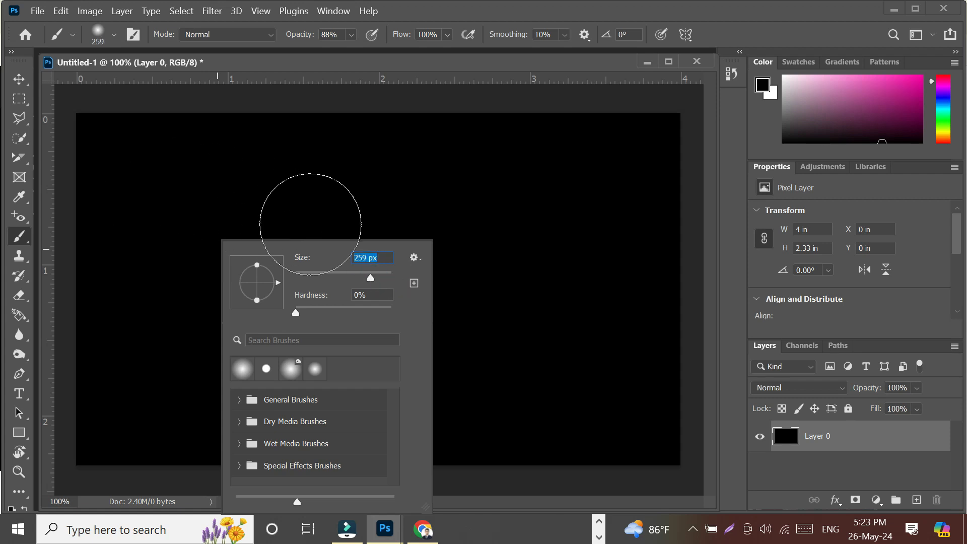
drag(367, 275, 371, 278)
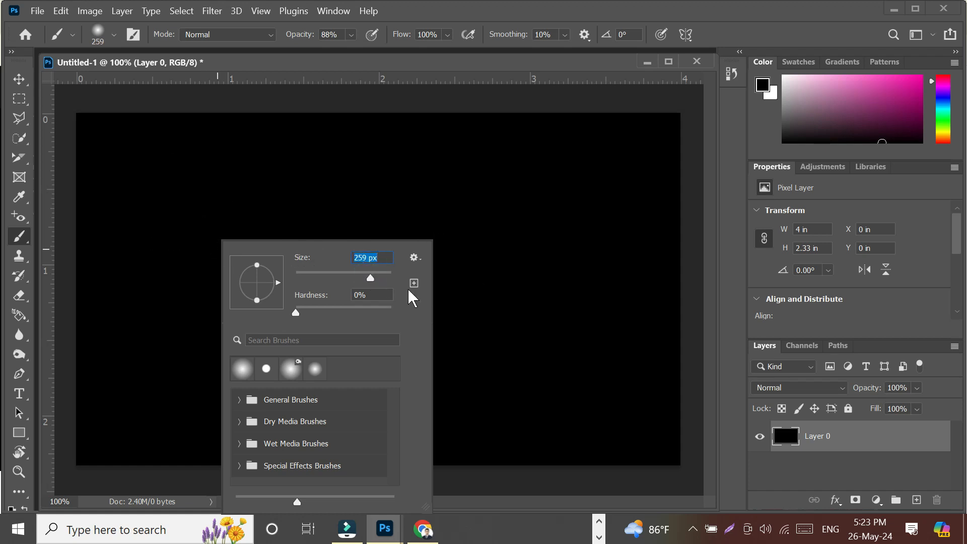
drag(371, 277, 372, 277)
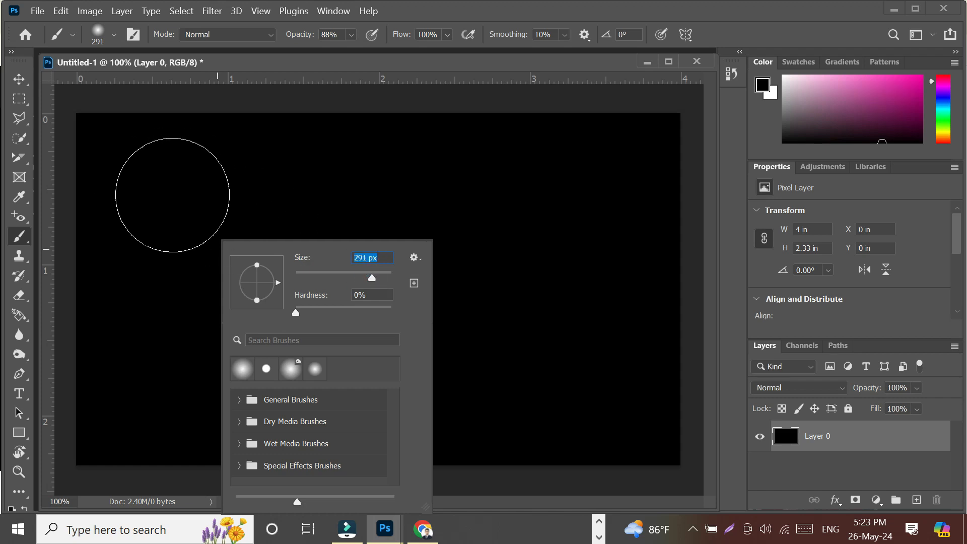
click(754, 26)
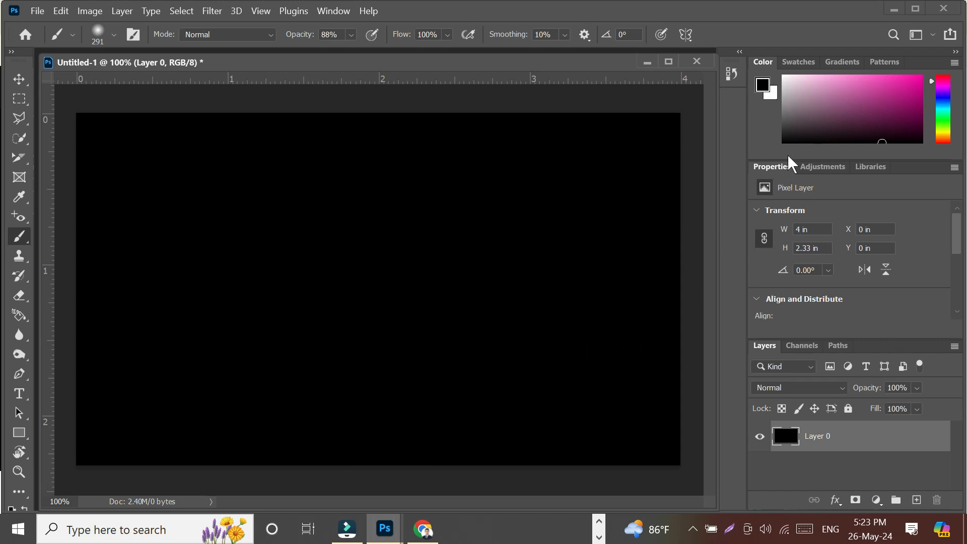
Set the foreground colour to white (ffffff) and paint one soft dab with the brush near the black canvas's upper-left corner
click(764, 86)
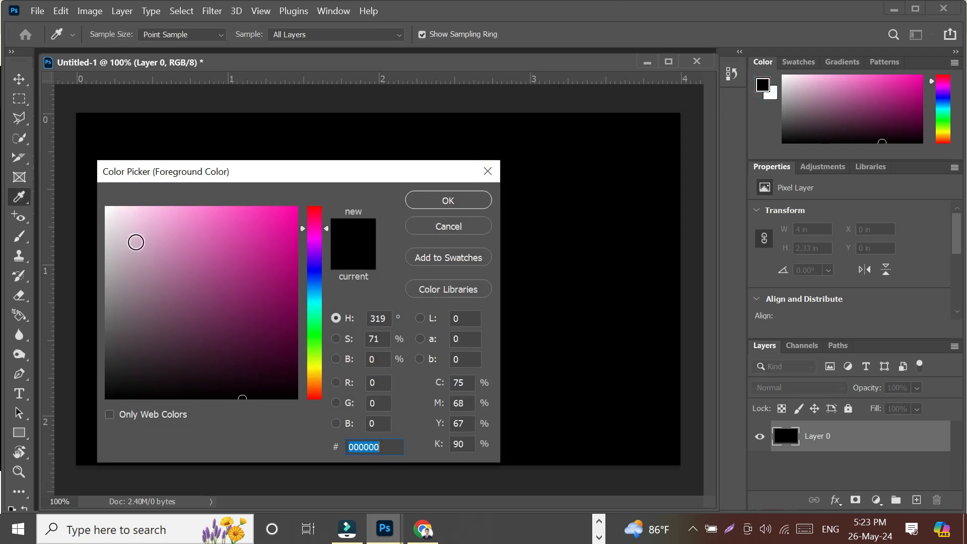
mouse_move(135, 243)
mouse_down()
mouse_move(97, 219)
mouse_move(45, 131)
mouse_up()
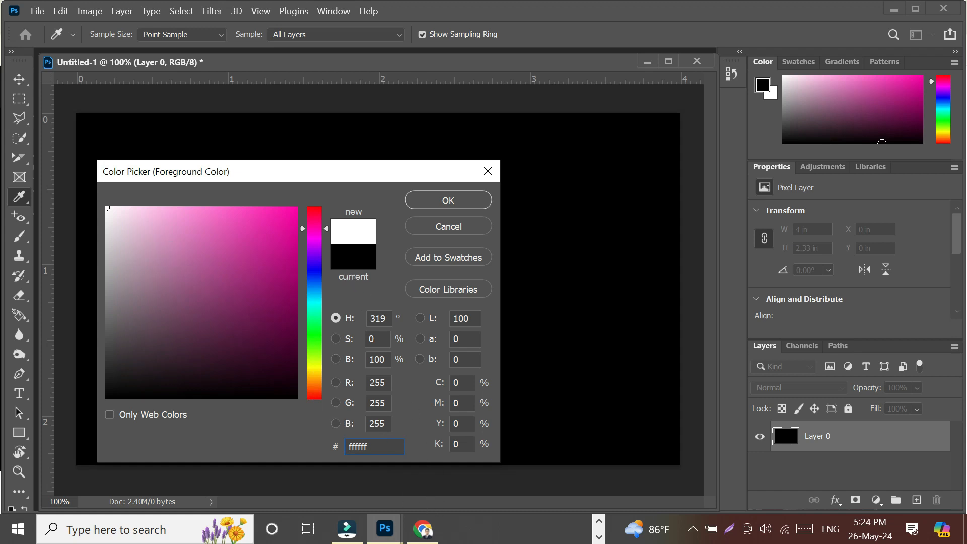
mouse_move(133, 231)
mouse_down()
mouse_move(279, 252)
mouse_move(248, 244)
mouse_move(160, 252)
mouse_move(42, 169)
mouse_up()
click(439, 200)
key(b)
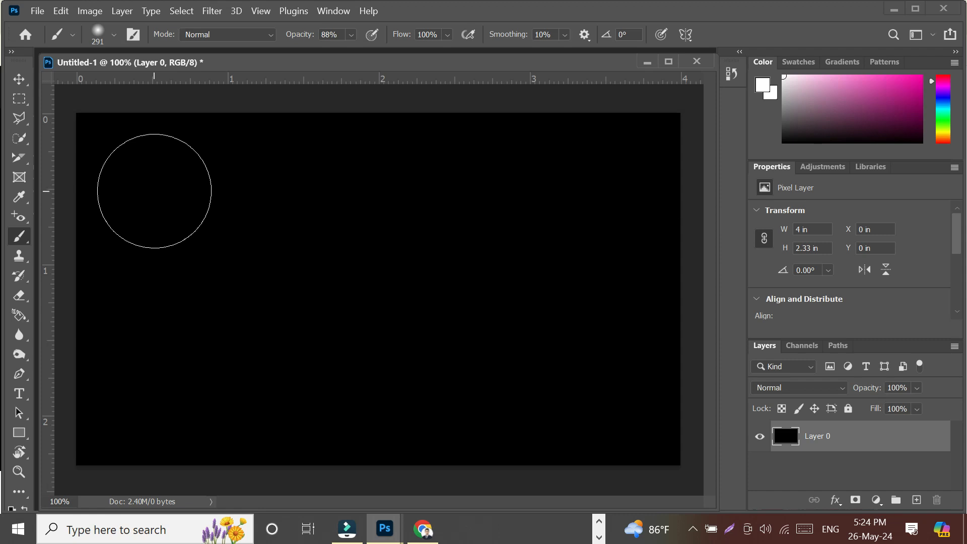
click(154, 190)
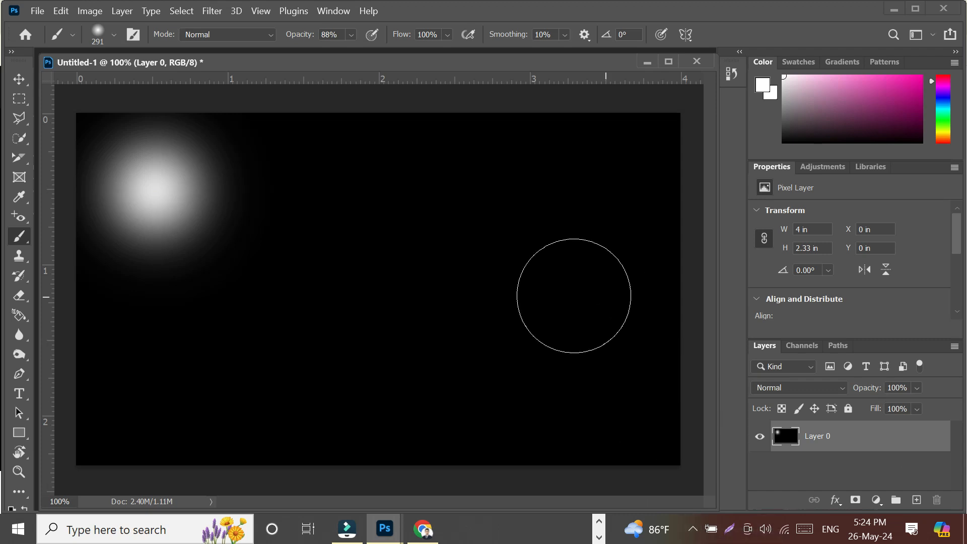
Set the brush hardness to 100% and reduce its size to about 149 px
click(114, 36)
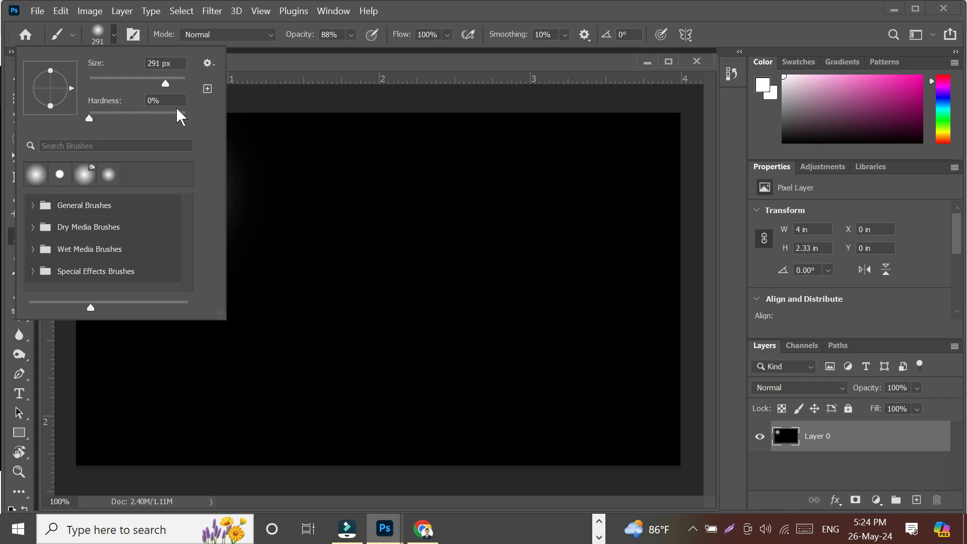
drag(91, 119, 199, 118)
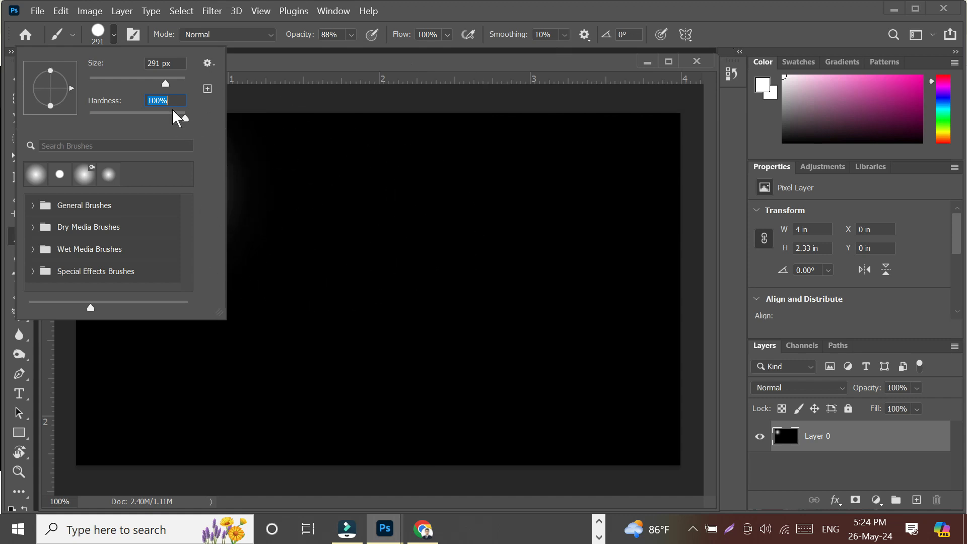
drag(166, 80, 137, 86)
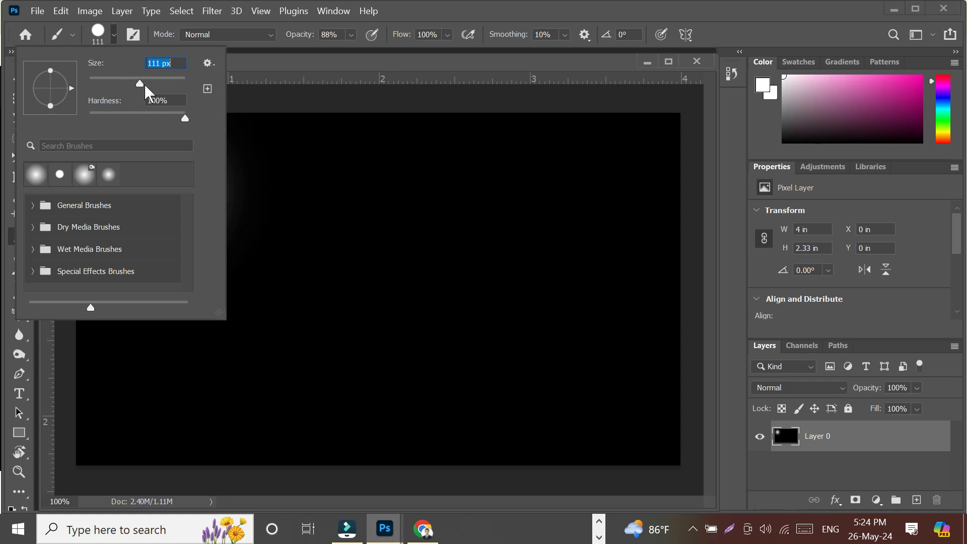
drag(140, 83, 149, 84)
click(751, 17)
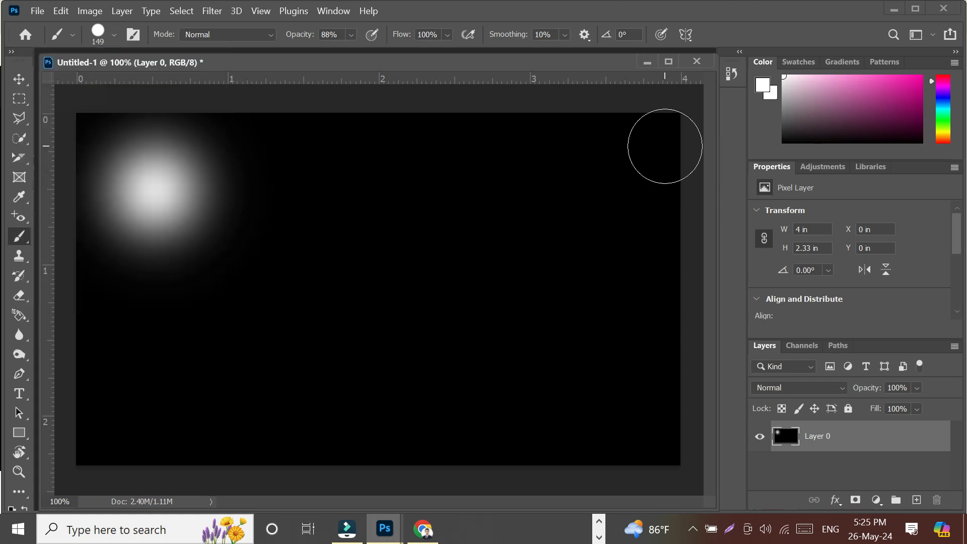
Paint one hard-edged white dab over the centre of the soft glow
right_click(395, 232)
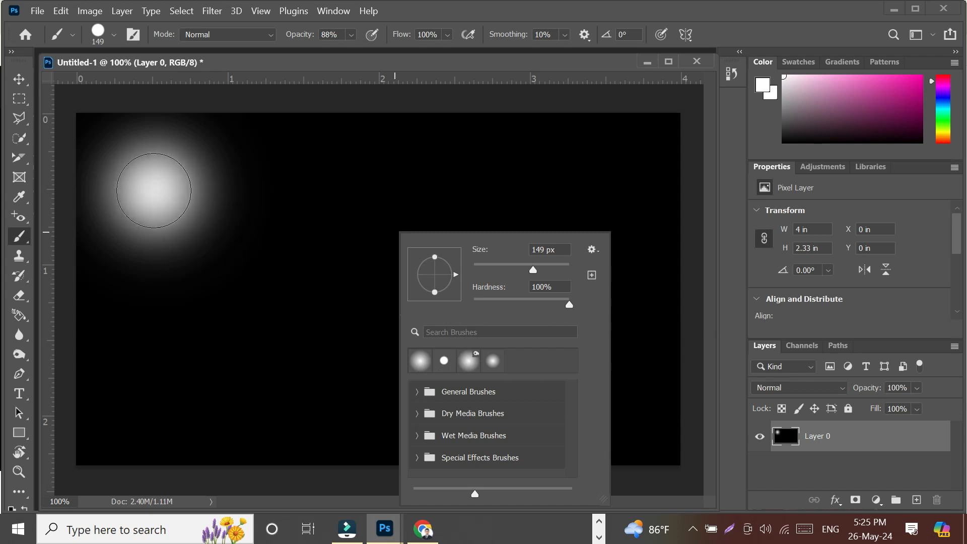
click(154, 191)
click(153, 190)
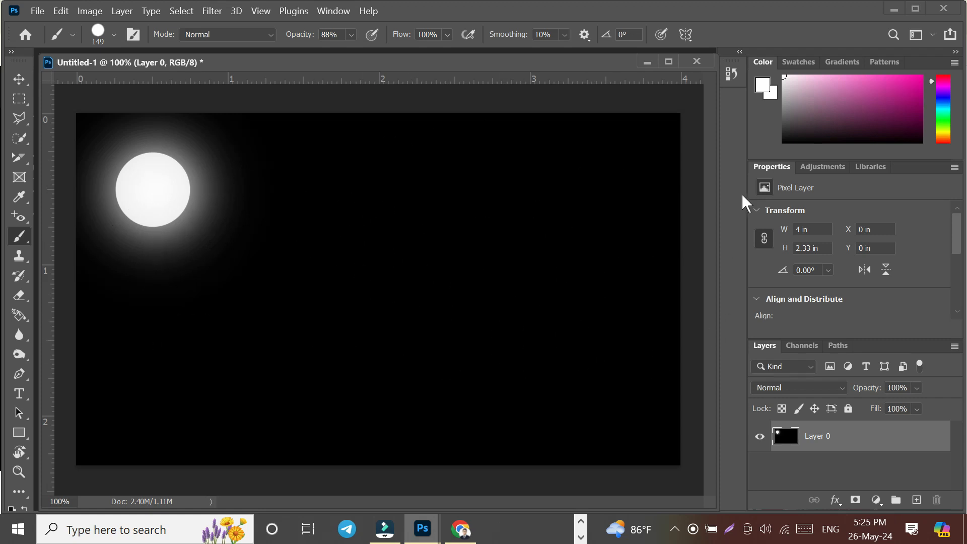
Close the black-filled document without saving its changes
click(698, 60)
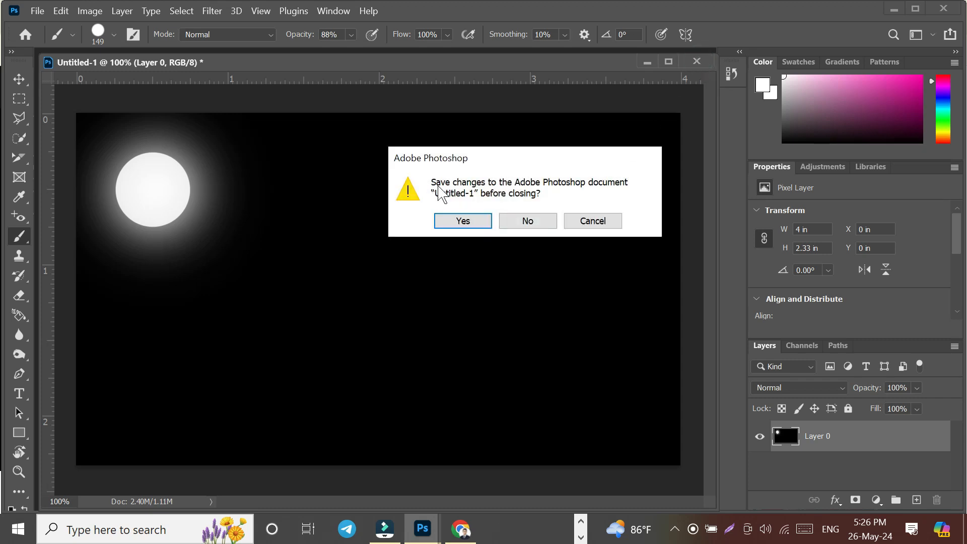
click(524, 223)
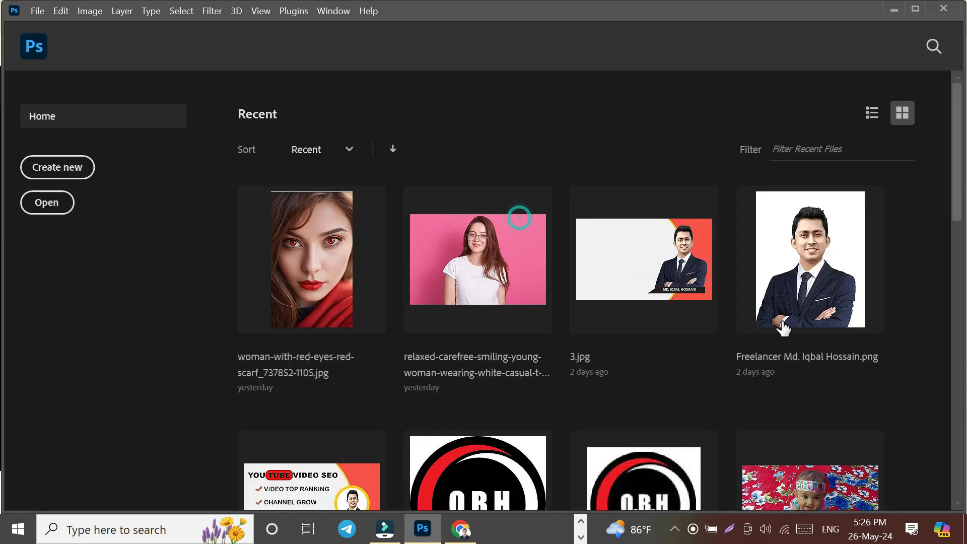
Create a new 1200 x 700 px document at 300 pixels/inch, enlarge its window and unlock its Background layer
click(63, 166)
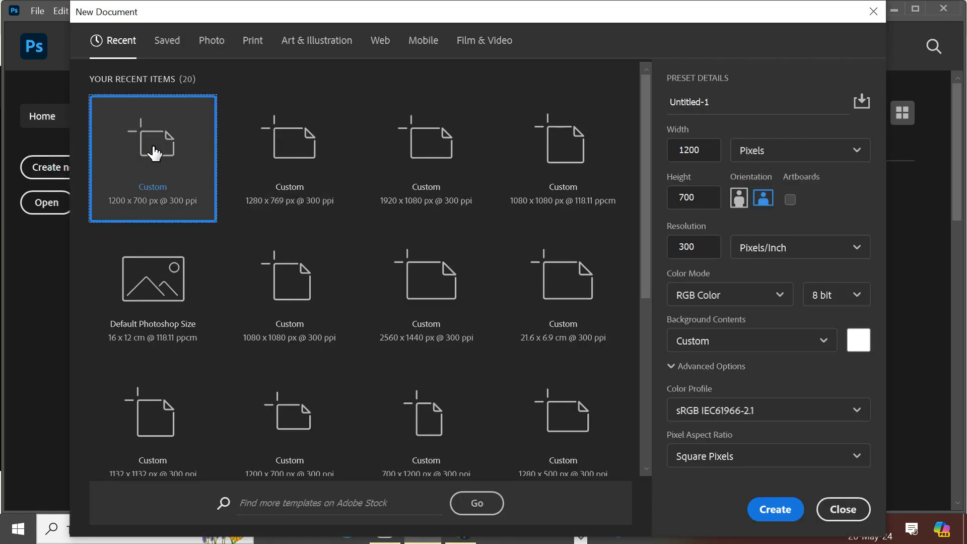
click(775, 509)
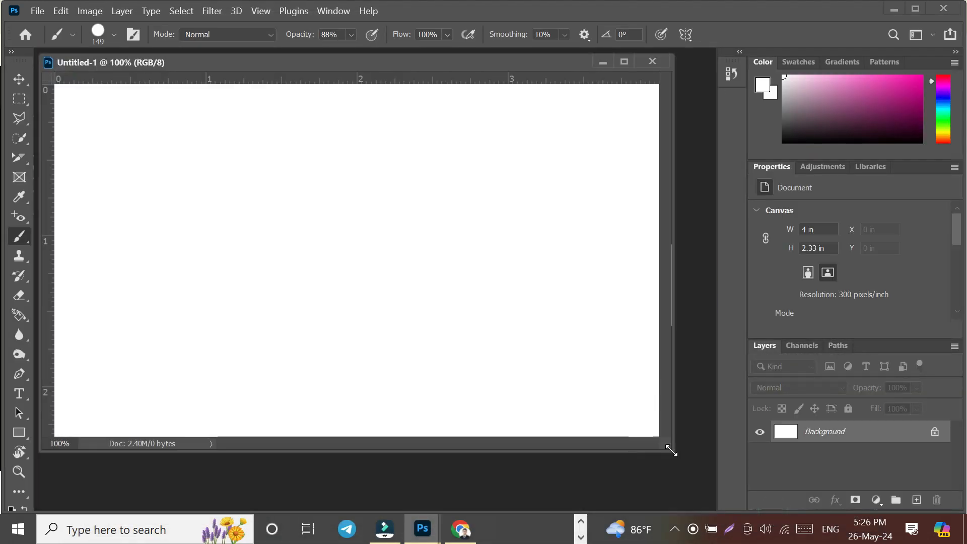
drag(668, 446, 715, 510)
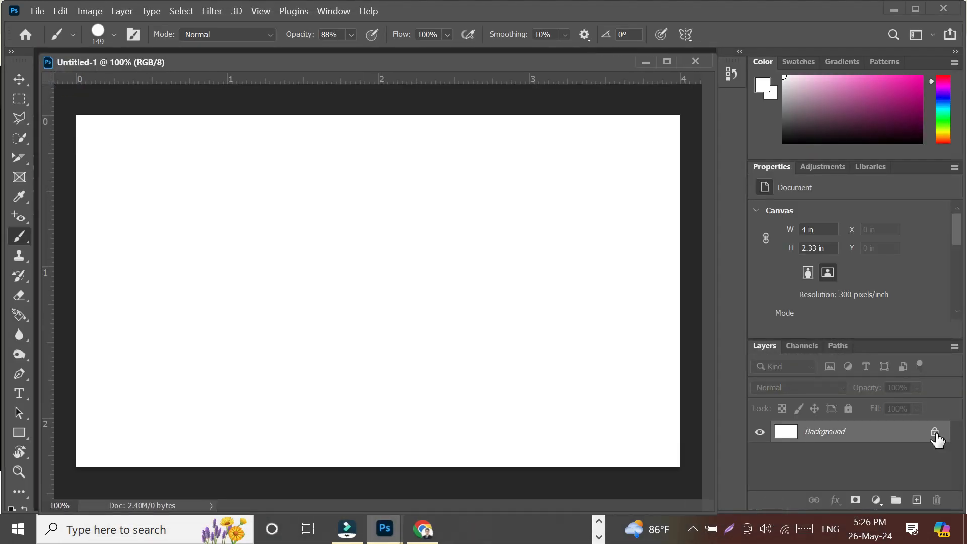
click(935, 434)
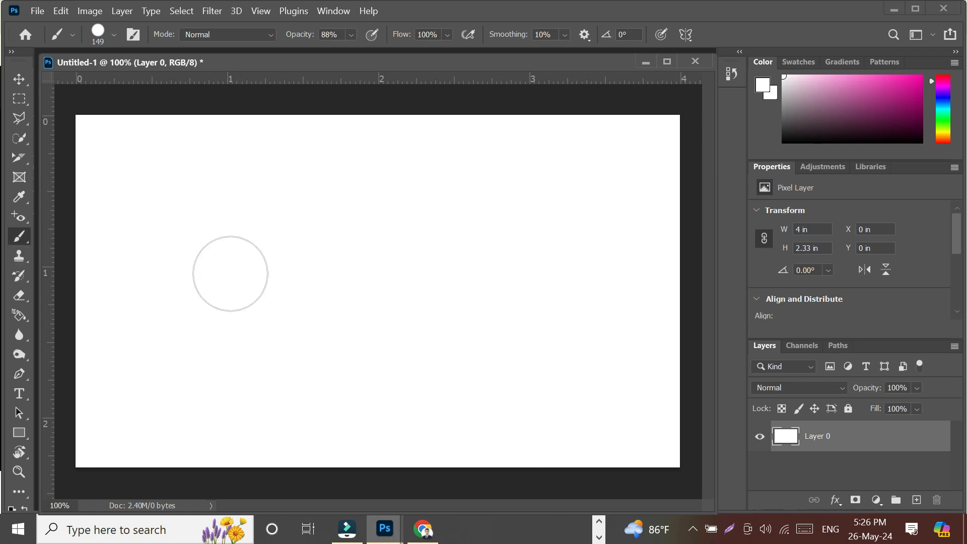
Set the foreground colour to bright red (ed171c)
click(870, 102)
drag(871, 102, 885, 89)
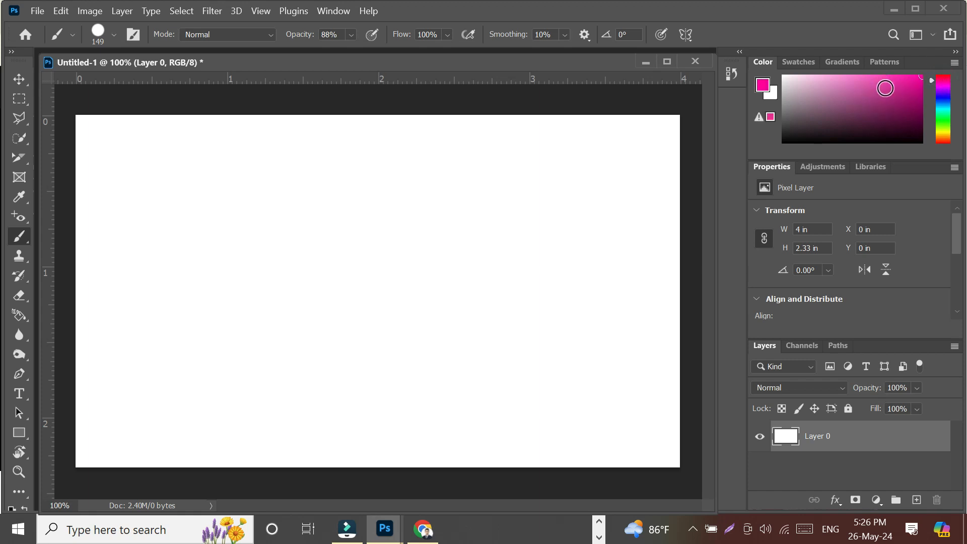
click(764, 87)
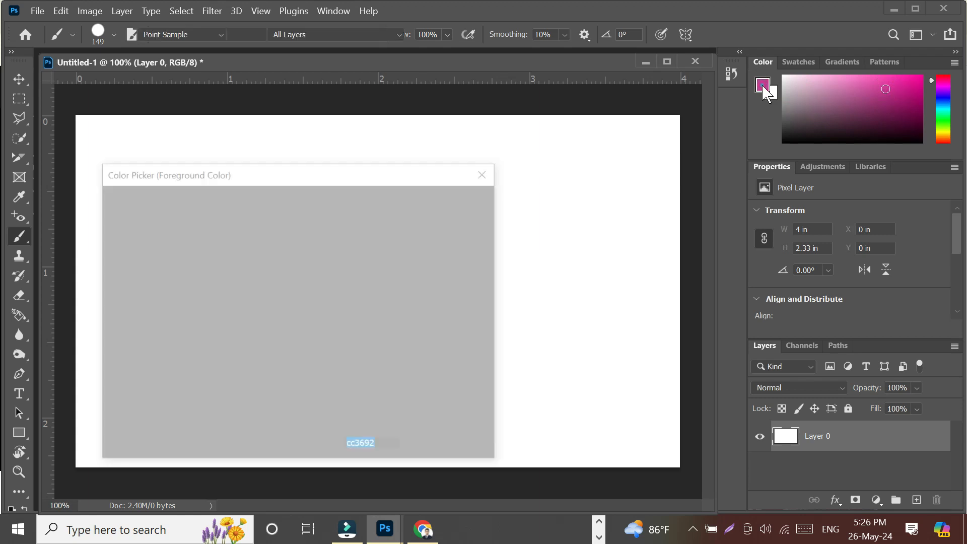
mouse_move(313, 216)
mouse_down()
mouse_move(320, 210)
mouse_move(298, 213)
mouse_up()
click(279, 220)
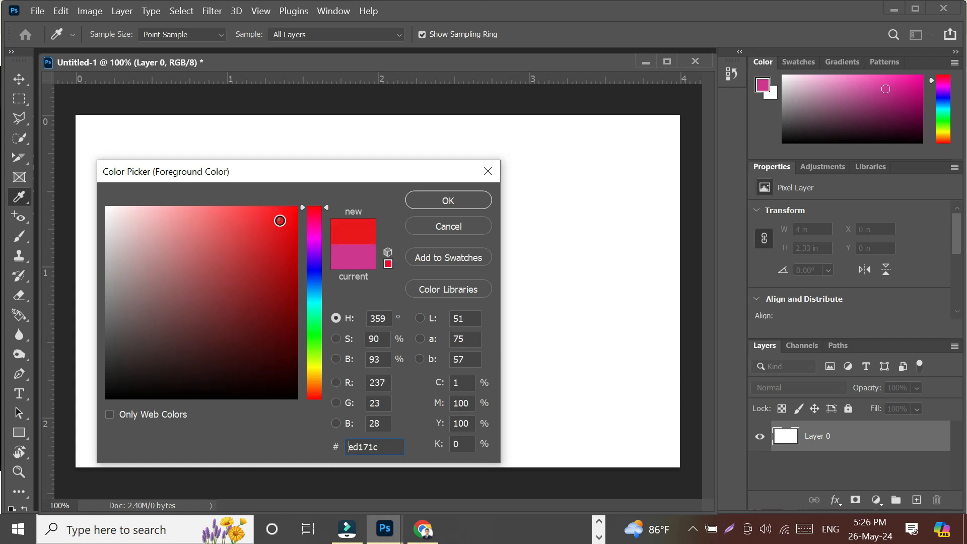
click(458, 199)
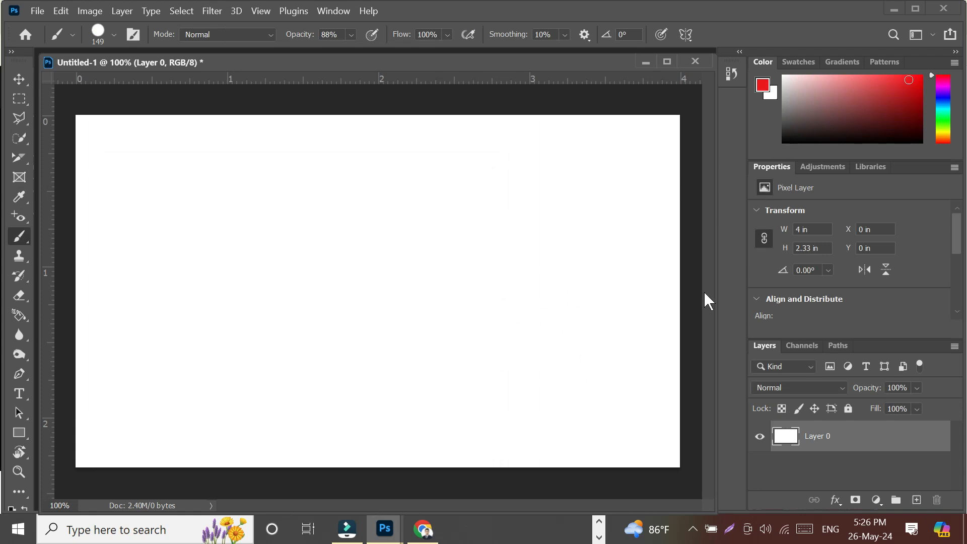
Paint broad red strokes with the 149 px hard brush until nearly the whole white canvas is covered
mouse_move(376, 241)
mouse_down()
mouse_move(506, 315)
mouse_move(524, 333)
mouse_move(525, 352)
mouse_move(444, 392)
mouse_move(298, 402)
mouse_move(181, 318)
mouse_move(163, 352)
mouse_up()
mouse_move(78, 139)
mouse_down()
mouse_move(510, 139)
mouse_move(656, 129)
mouse_up()
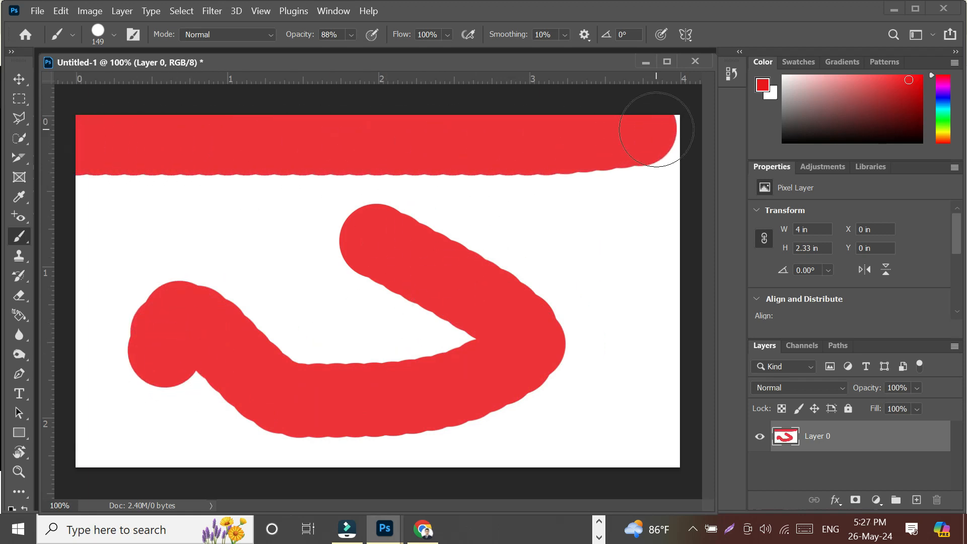
drag(96, 199, 675, 194)
mouse_move(121, 211)
mouse_down()
mouse_move(322, 232)
mouse_move(650, 236)
mouse_move(76, 300)
mouse_move(624, 304)
mouse_move(136, 363)
mouse_move(658, 339)
mouse_move(117, 404)
mouse_move(527, 395)
mouse_move(512, 443)
mouse_move(312, 473)
mouse_move(717, 425)
mouse_move(675, 237)
mouse_move(655, 191)
mouse_move(363, 136)
mouse_move(162, 151)
mouse_move(116, 461)
mouse_move(136, 481)
mouse_up()
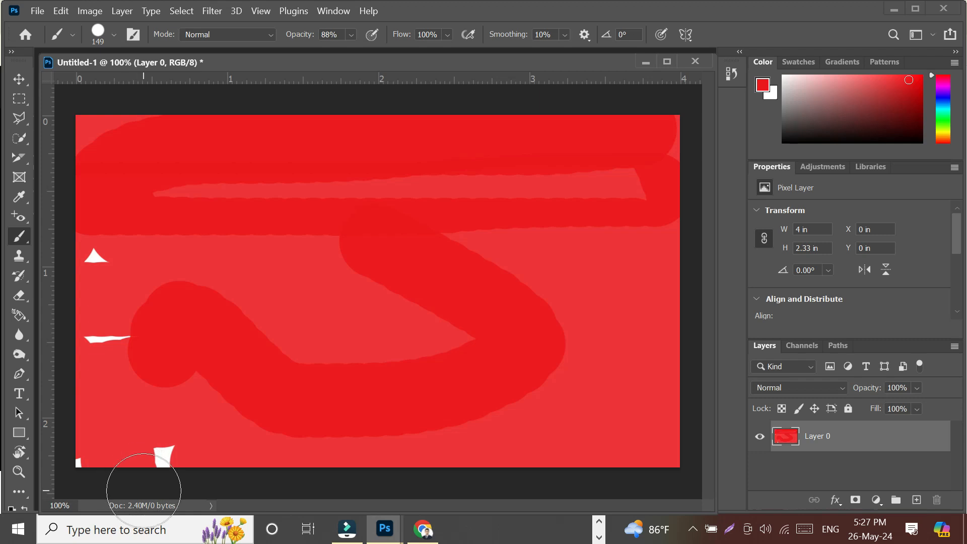
Undo all the broad red strokes to return to a blank white canvas
key(ctrl+z)
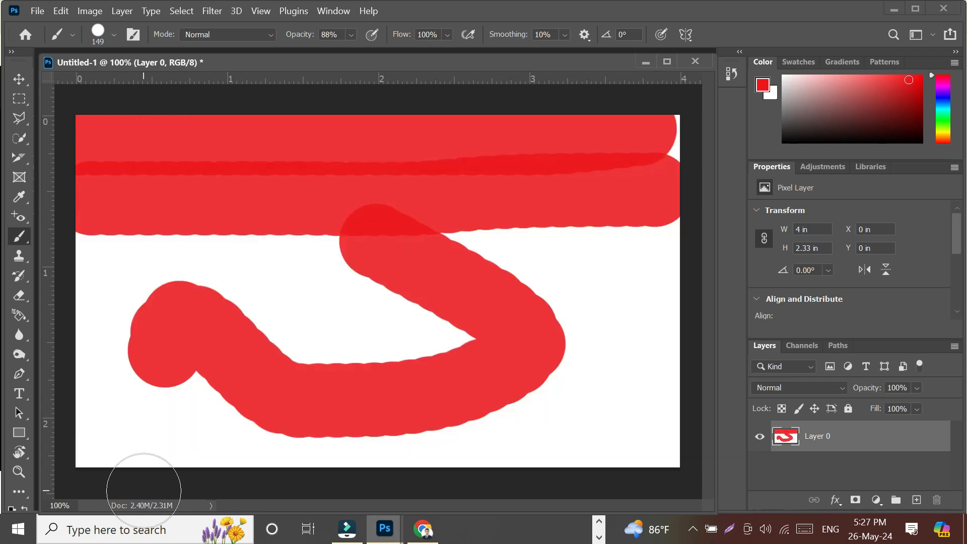
key(ctrl+z)
key(ctrl+z)
key(ctrl+z)
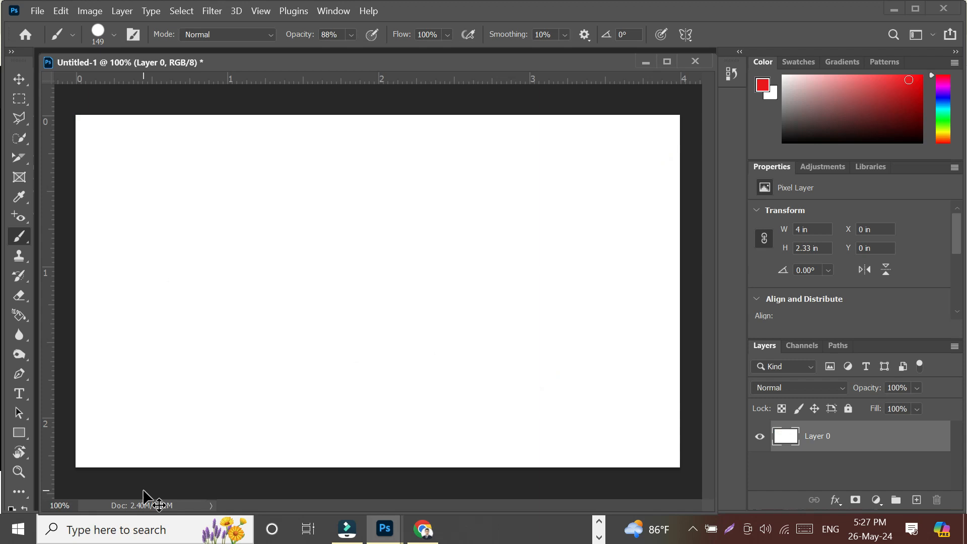
Paint red patches in the canvas's two upper corners and a red band along its lower edge
mouse_move(100, 189)
mouse_down()
mouse_move(165, 136)
mouse_move(81, 132)
mouse_up()
mouse_move(597, 130)
mouse_down()
mouse_move(665, 179)
mouse_move(692, 123)
mouse_up()
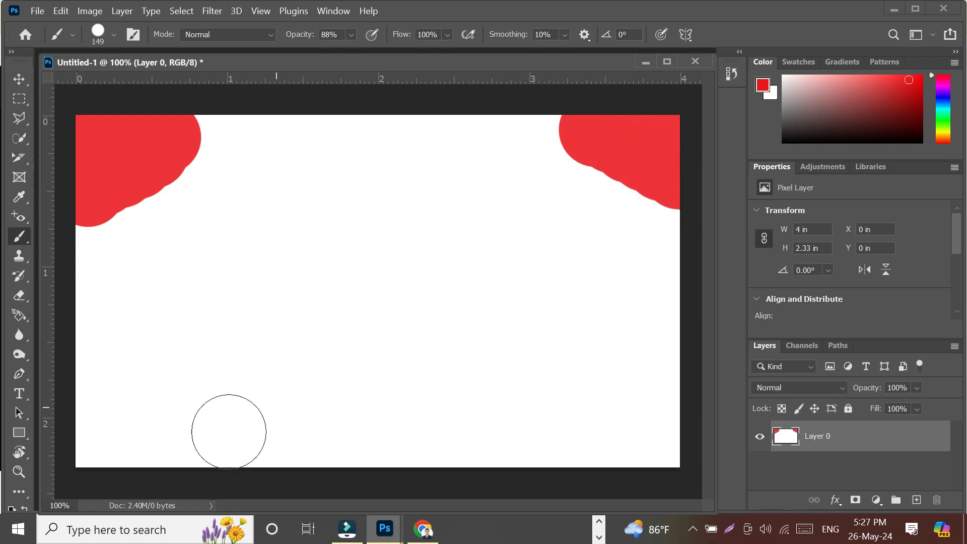
mouse_move(75, 463)
mouse_down()
mouse_move(160, 452)
mouse_move(256, 450)
mouse_move(601, 497)
mouse_move(688, 488)
mouse_up()
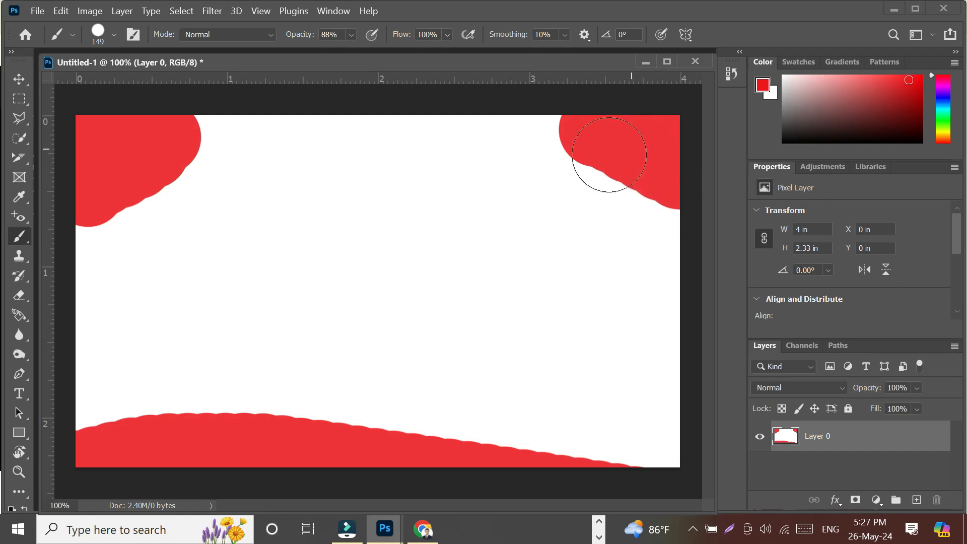
Undo the red band and both corner patches
key(ctrl+z)
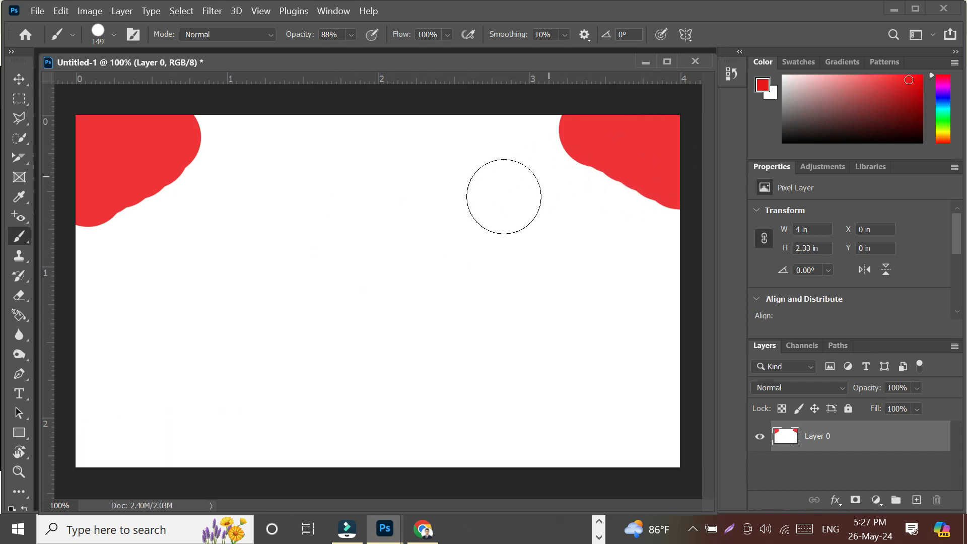
key(ctrl+z)
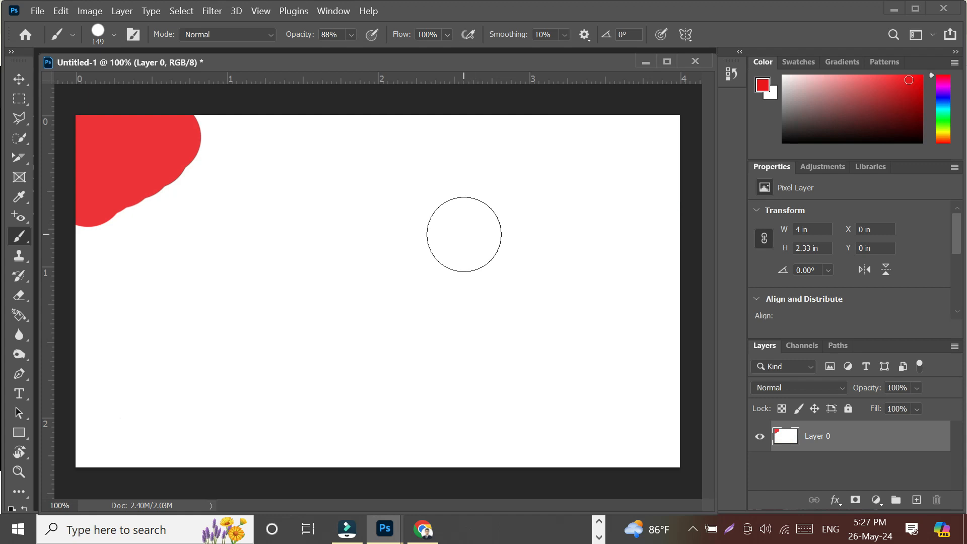
key(ctrl+z)
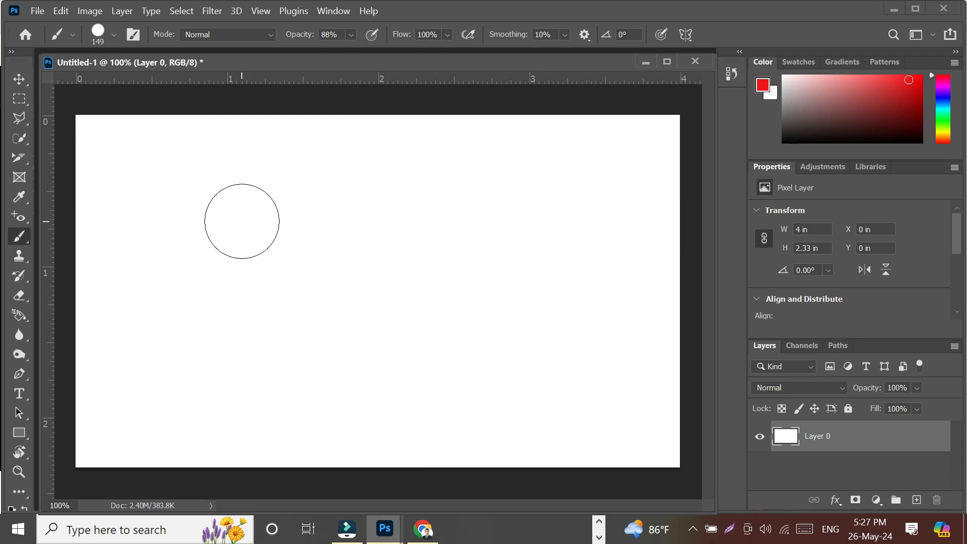
Reduce the brush size to 29 px, try it with a zigzag red stroke across the canvas and undo the stroke
right_click(241, 221)
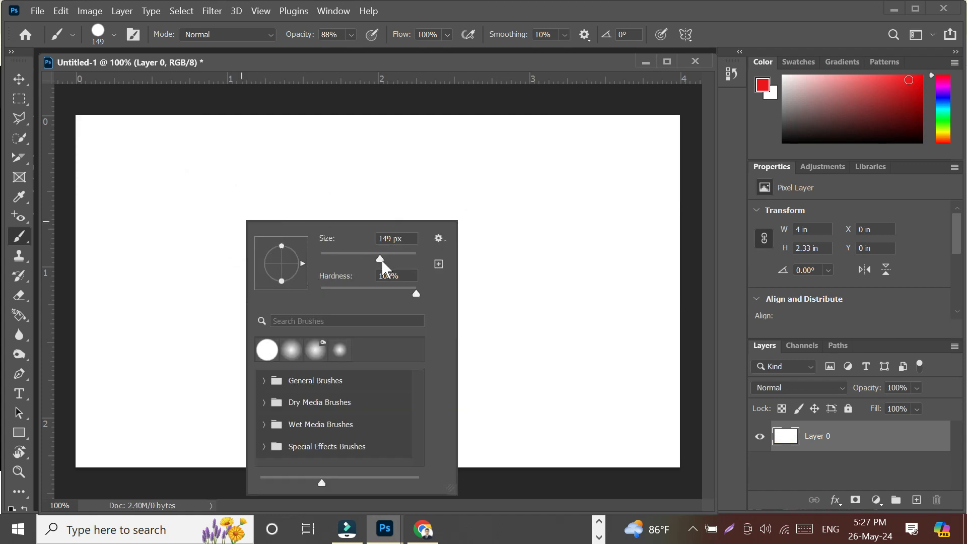
drag(337, 259, 334, 259)
mouse_move(154, 198)
mouse_down()
mouse_move(266, 177)
mouse_move(343, 198)
mouse_move(287, 249)
mouse_move(455, 276)
mouse_up()
drag(415, 302, 326, 328)
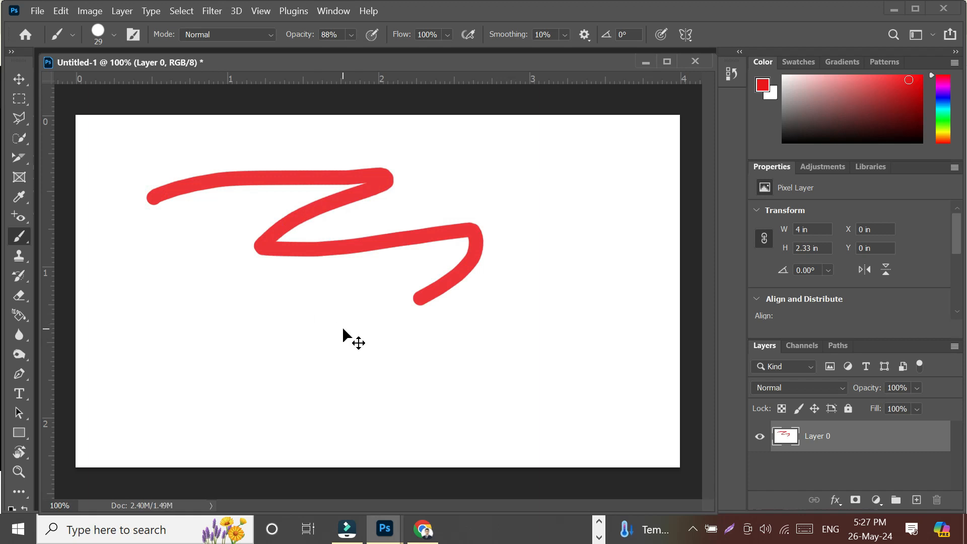
key(ctrl+z)
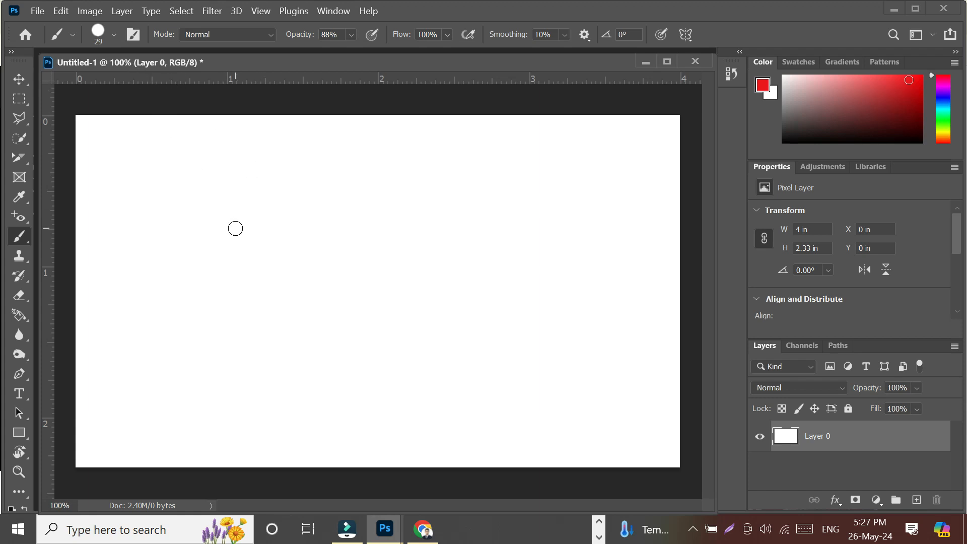
Resize the brush directly on the canvas to 180 px and soften its hardness to 22%
alt+right_click(307, 265)
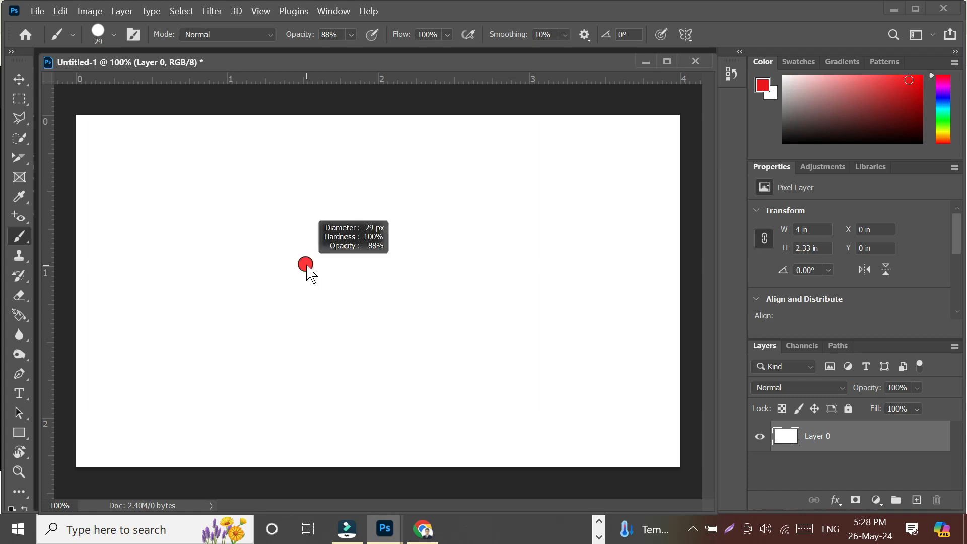
mouse_move(307, 265)
mouse_down()
mouse_move(343, 266)
mouse_move(401, 288)
mouse_up()
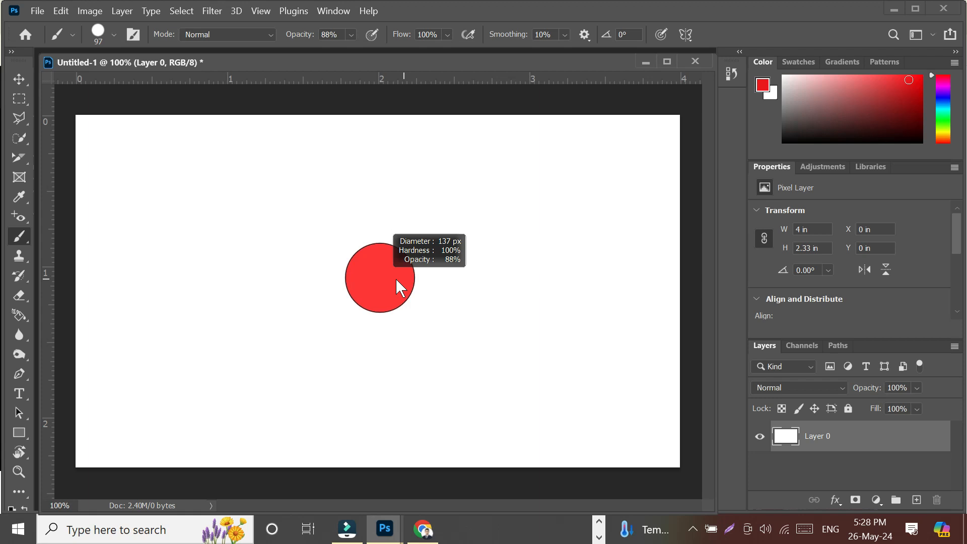
mouse_move(395, 280)
mouse_down()
mouse_move(399, 311)
mouse_move(373, 86)
mouse_move(377, 15)
mouse_up()
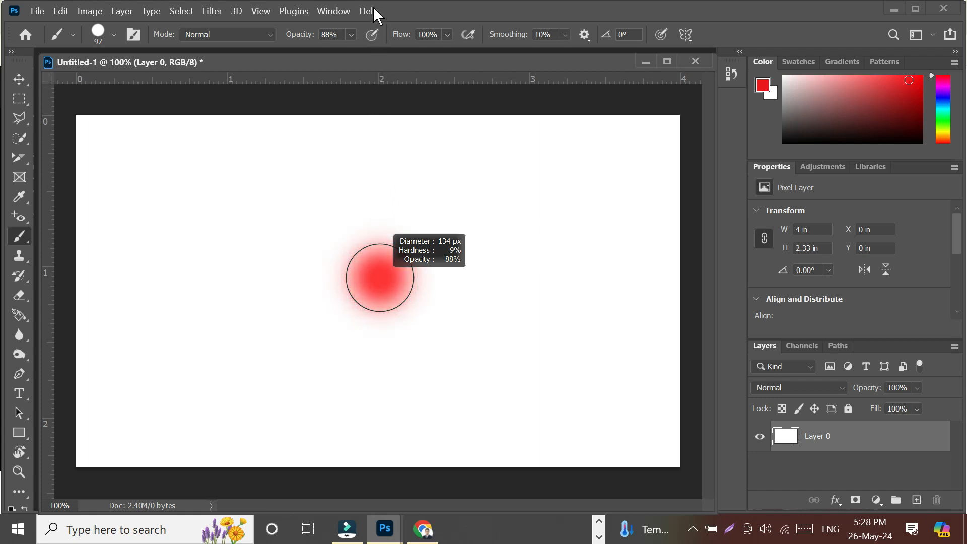
mouse_move(373, 5)
mouse_down()
mouse_move(367, 16)
mouse_move(389, 41)
mouse_move(385, 184)
mouse_move(386, 120)
mouse_up()
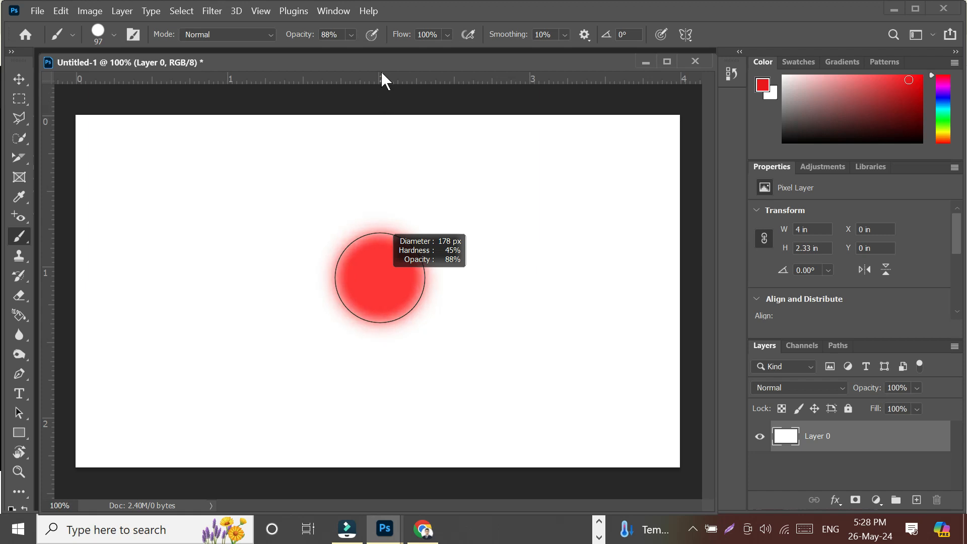
drag(377, 38, 374, 8)
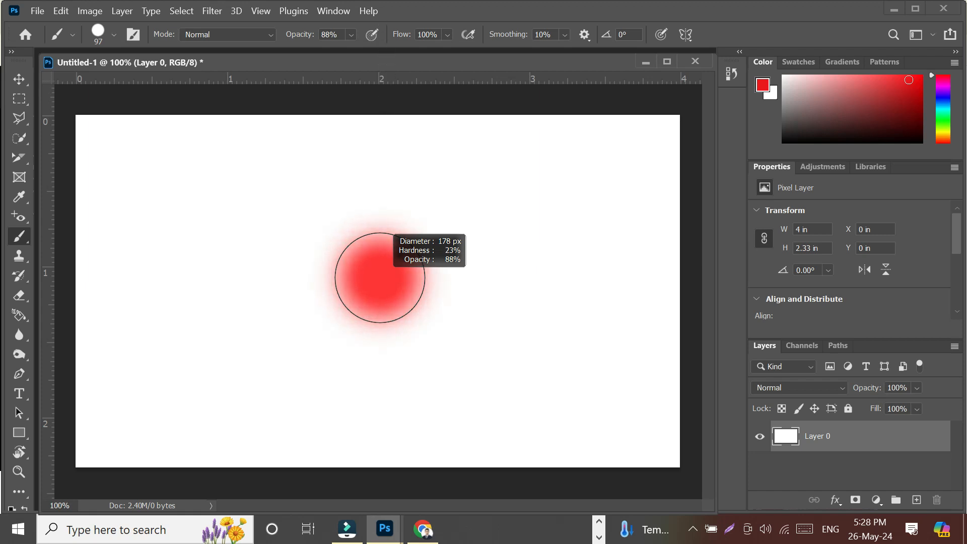
mouse_move(380, 278)
mouse_down()
mouse_move(406, 278)
mouse_move(368, 278)
mouse_move(379, 277)
mouse_up()
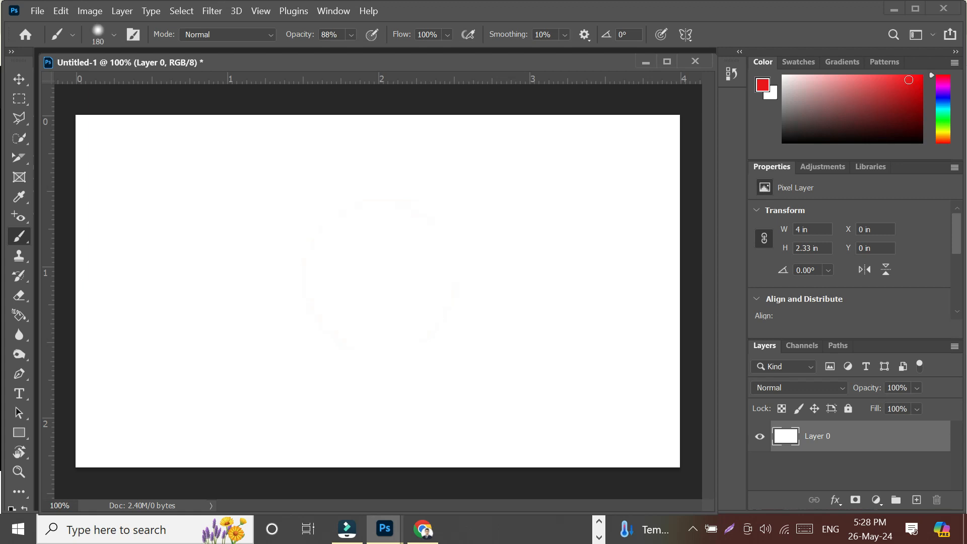
Paint broad soft-edged red strokes across the canvas's upper-left area and two shorter ones in its upper-right area
drag(153, 169, 272, 153)
click(93, 177)
drag(116, 155, 91, 177)
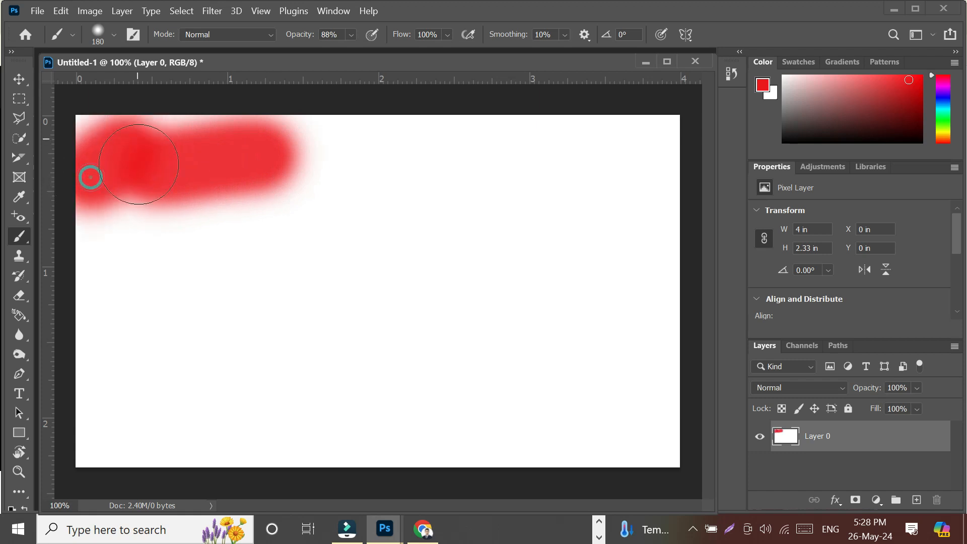
drag(133, 264, 355, 194)
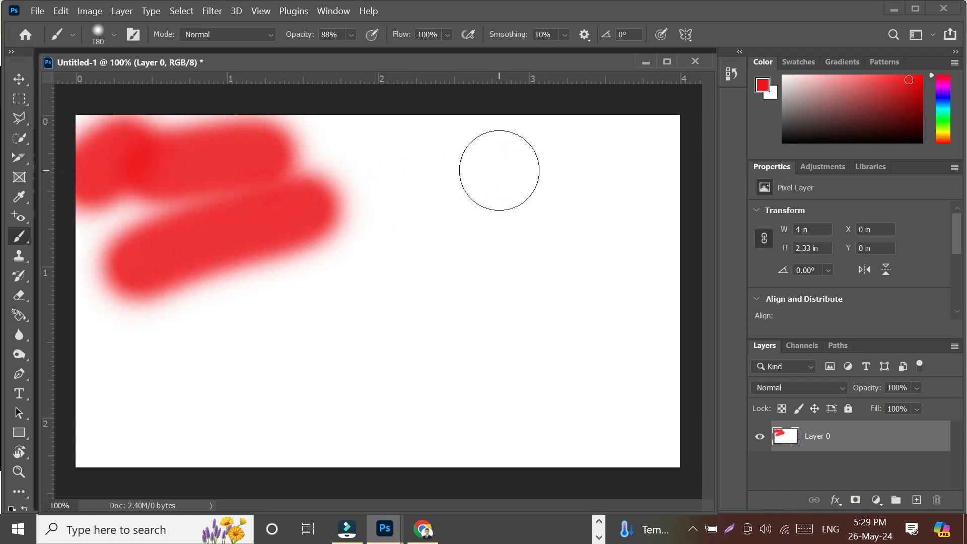
drag(498, 168, 433, 187)
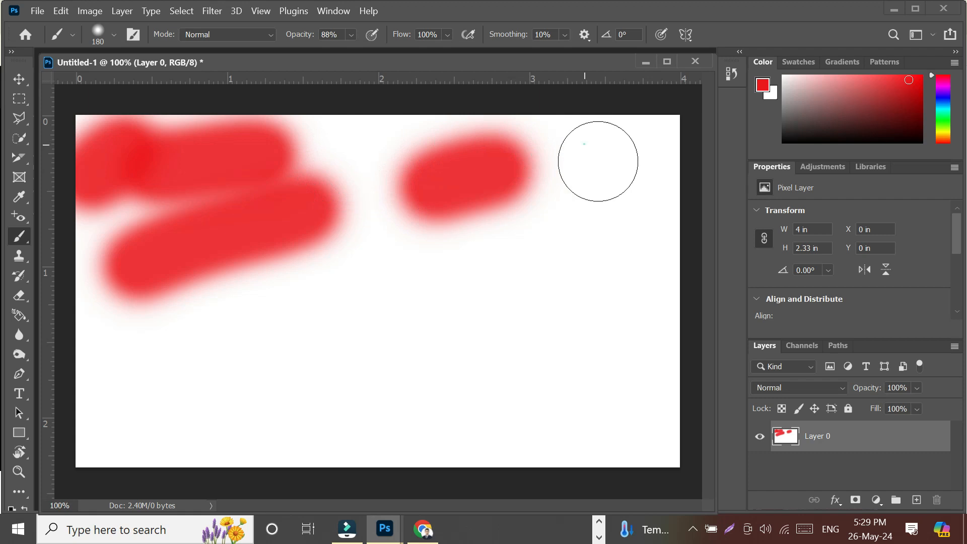
click(592, 155)
Reduce the brush size to 66 px and paint three short, thinner red strokes below the upper-right patches
right_click(565, 263)
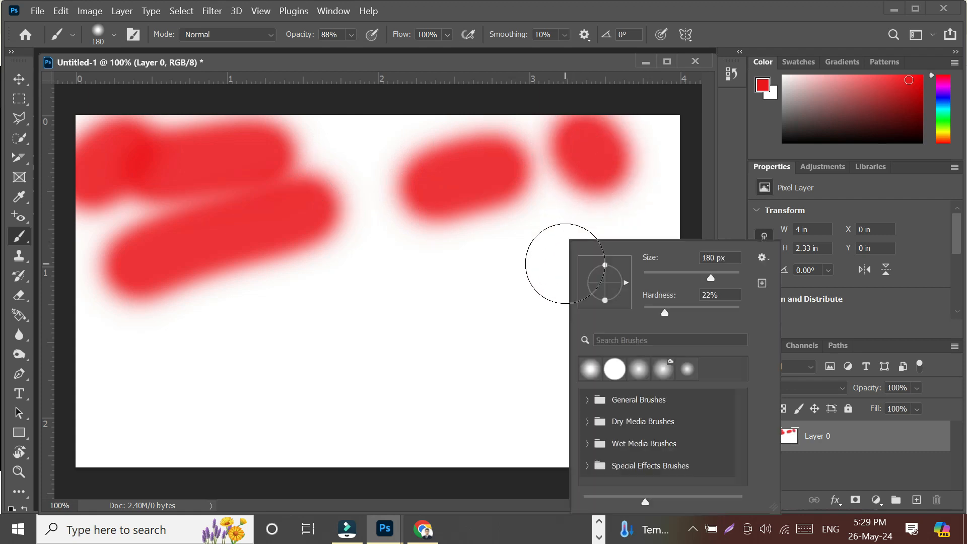
drag(685, 274, 678, 274)
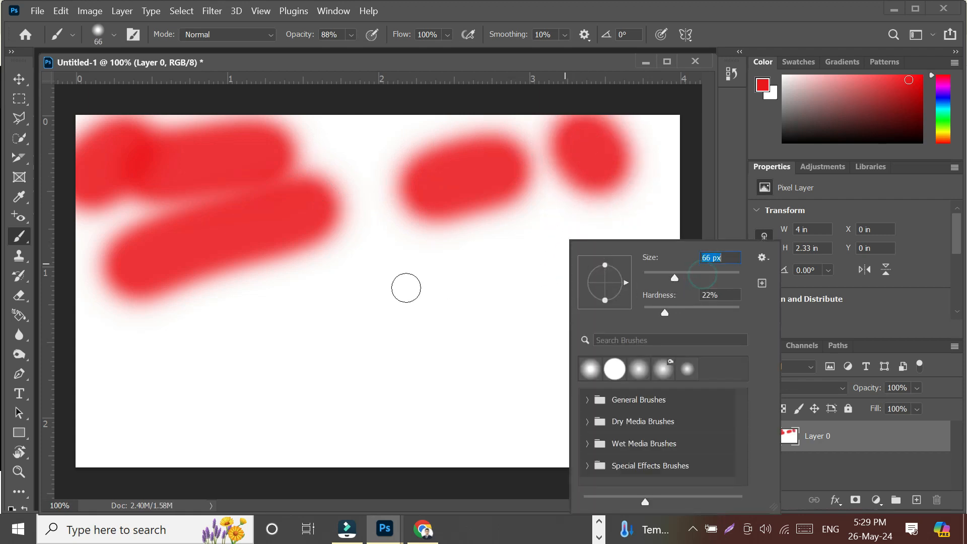
drag(403, 285, 486, 318)
drag(490, 262, 575, 266)
drag(589, 313, 586, 334)
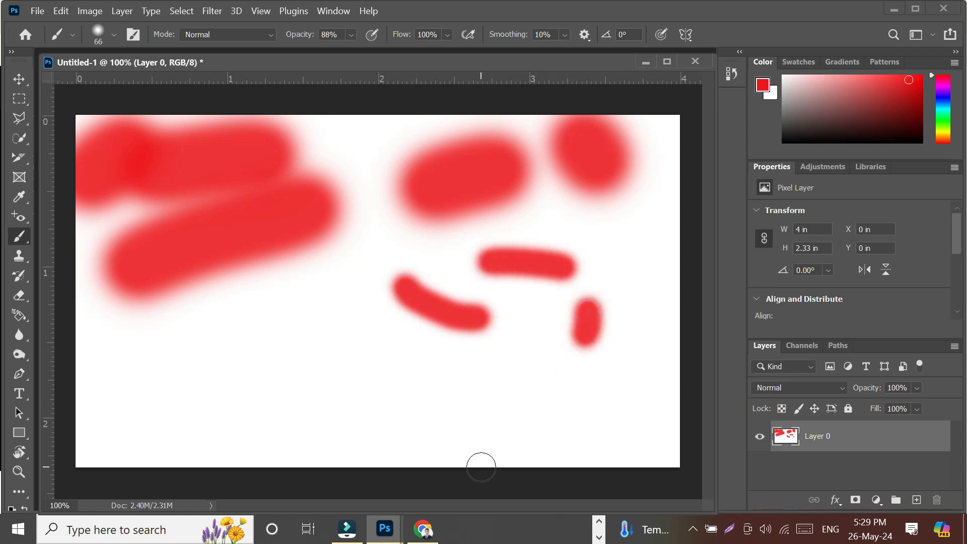
Undo all the soft red strokes, thin and broad, to return to a blank white canvas
key(ctrl+z)
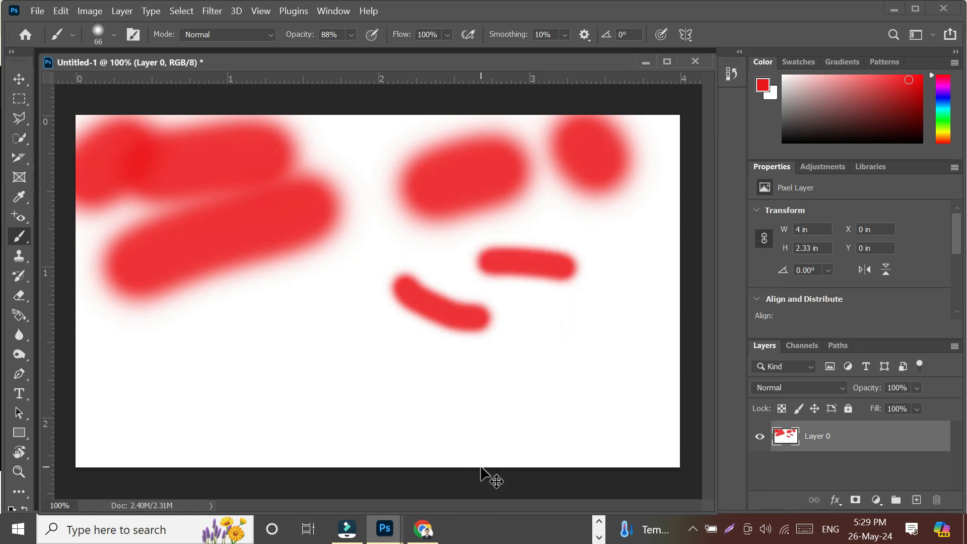
key(ctrl+z)
key(ctrl+z)
key(ctrl+z)
key(ctrl+z)
key(ctrl+z)
key(ctrl+z)
key(ctrl+z)
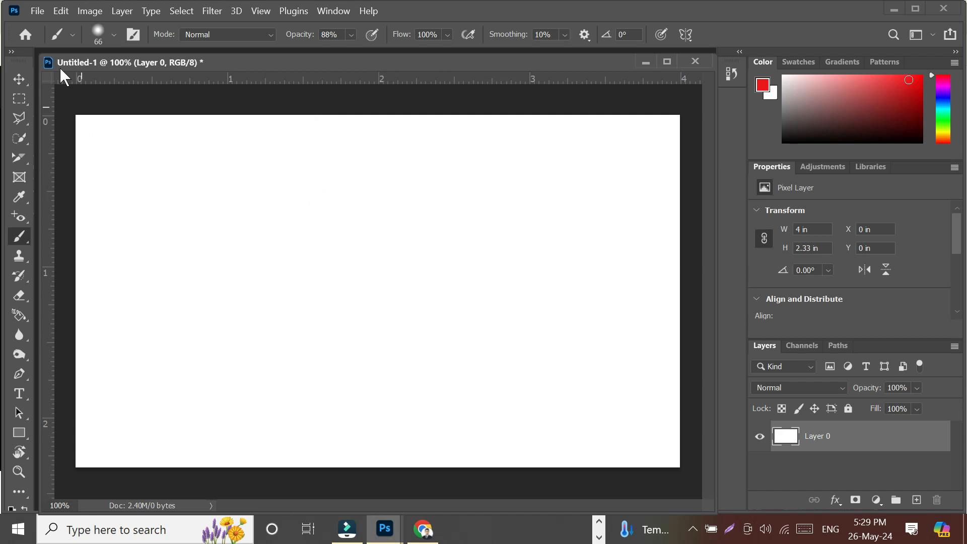
click(36, 12)
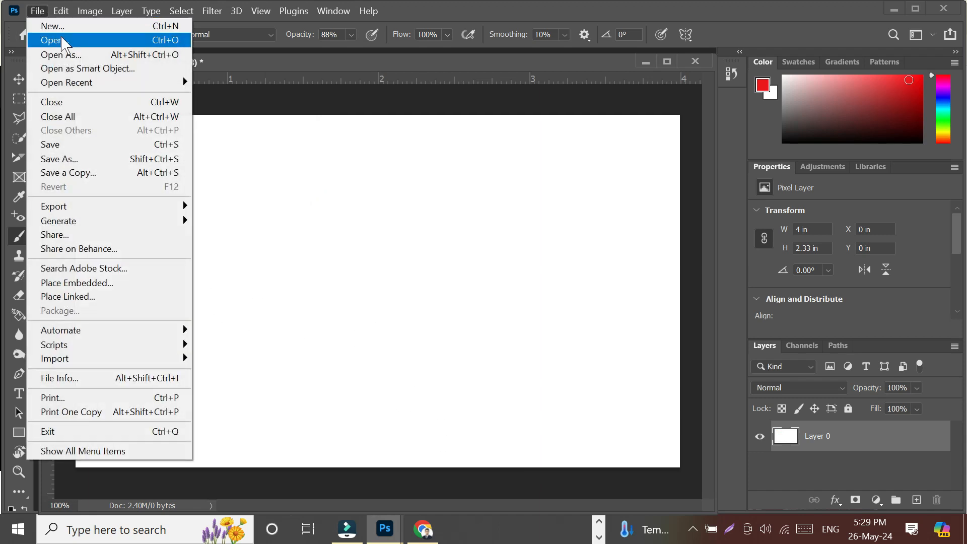
click(46, 39)
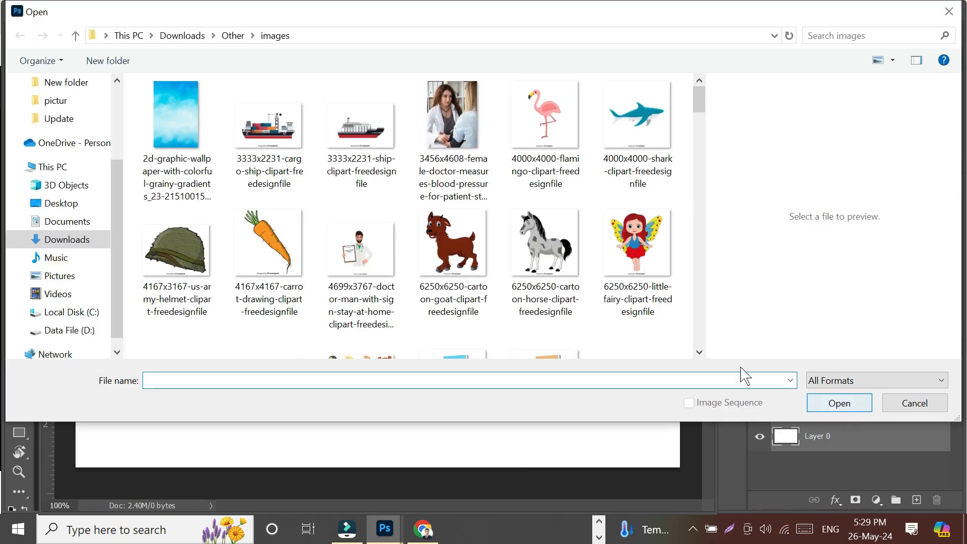
scroll(292, 210, down, 10)
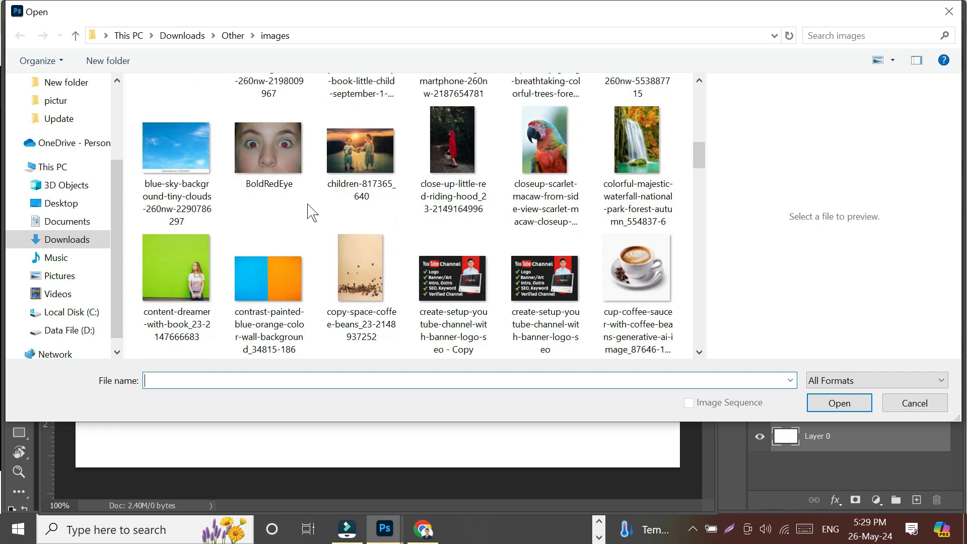
scroll(312, 212, down, 15)
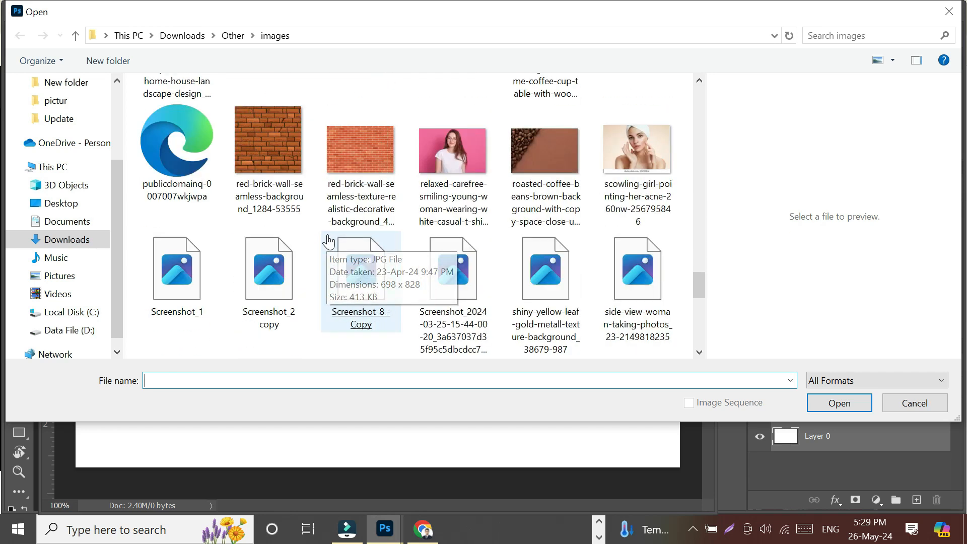
scroll(328, 241, down, 5)
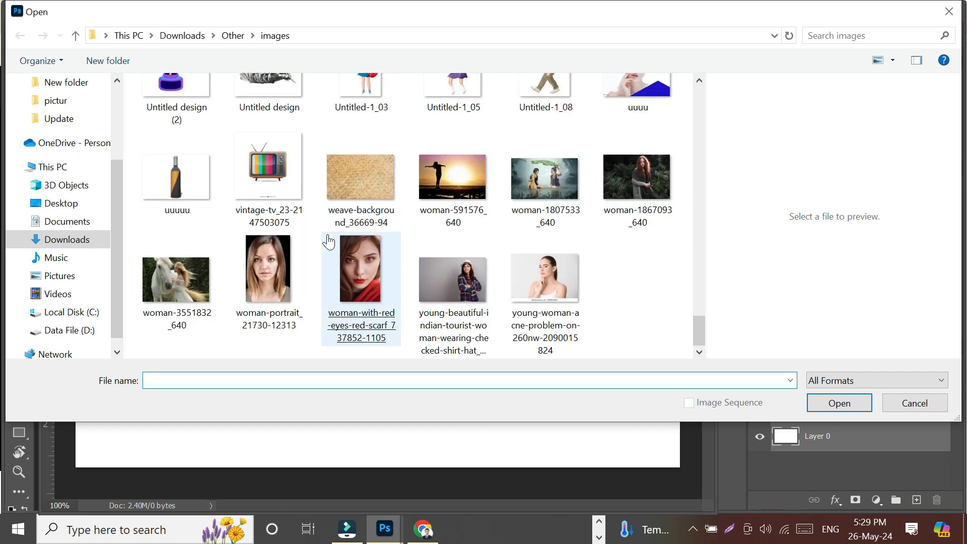
double_click(366, 286)
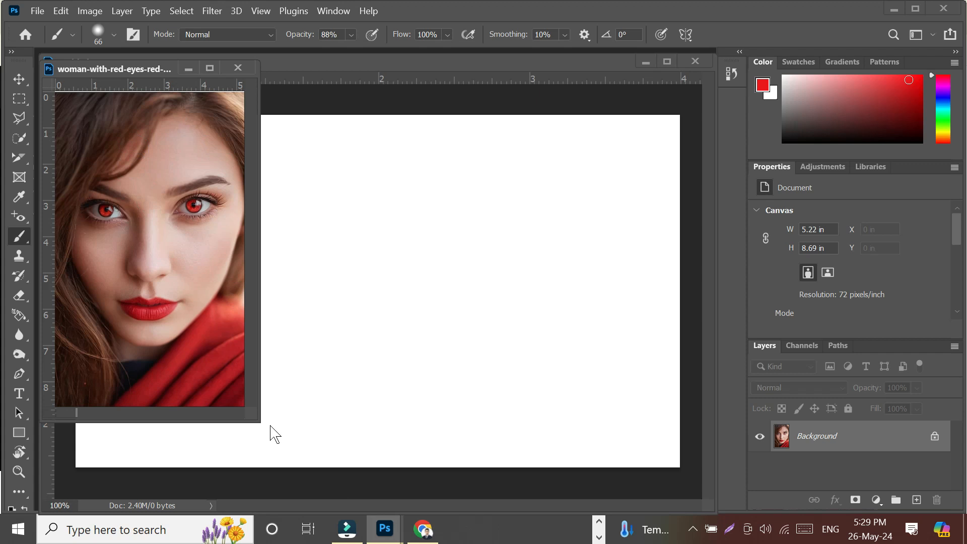
mouse_move(256, 418)
mouse_down()
mouse_move(313, 416)
mouse_move(704, 497)
mouse_move(712, 509)
mouse_up()
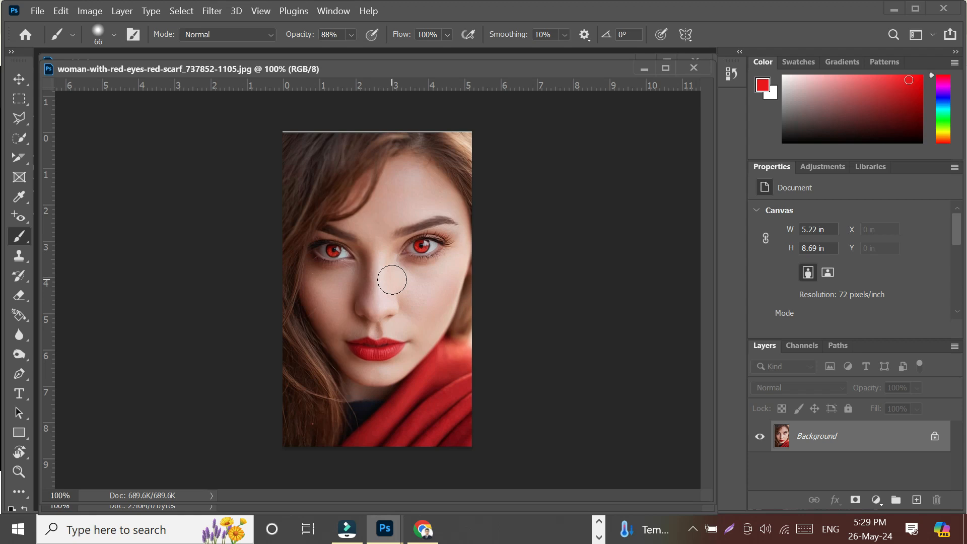
Unlock the portrait's Background layer and duplicate it
scroll(392, 280, up, 3)
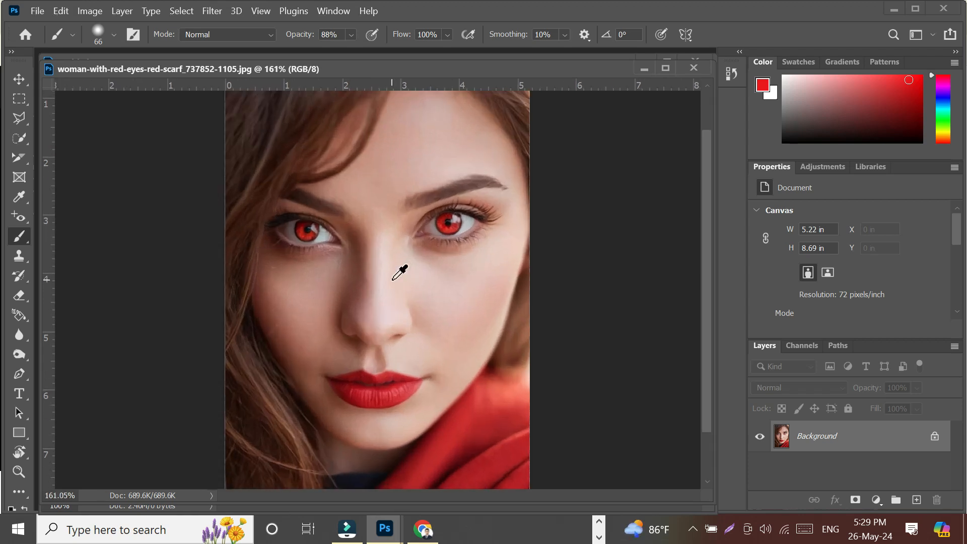
scroll(400, 273, up, 1)
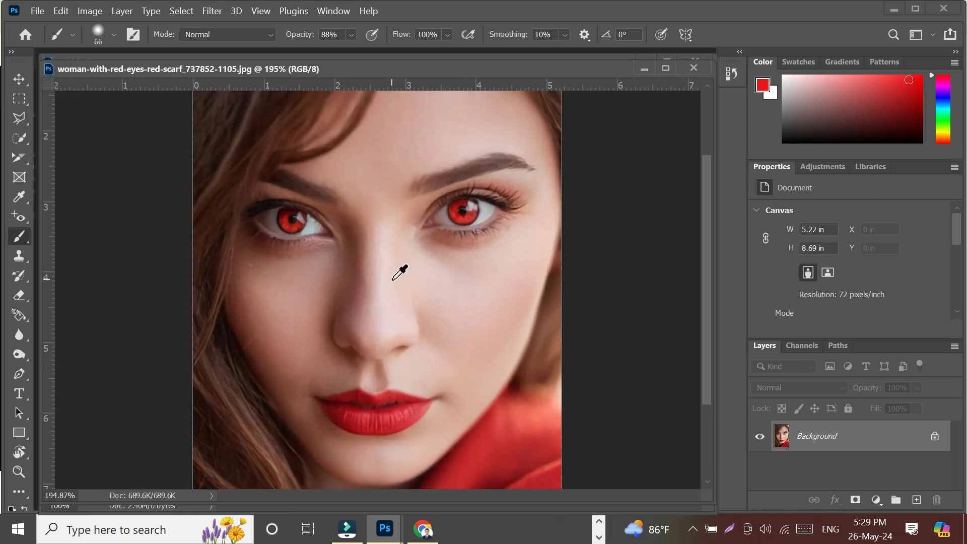
scroll(393, 279, up, 1)
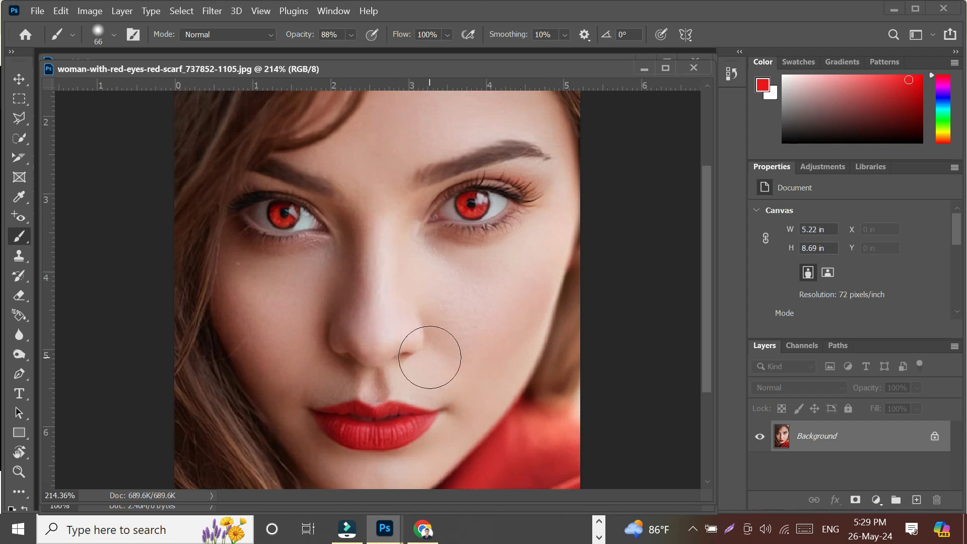
key(space)
drag(429, 357, 453, 238)
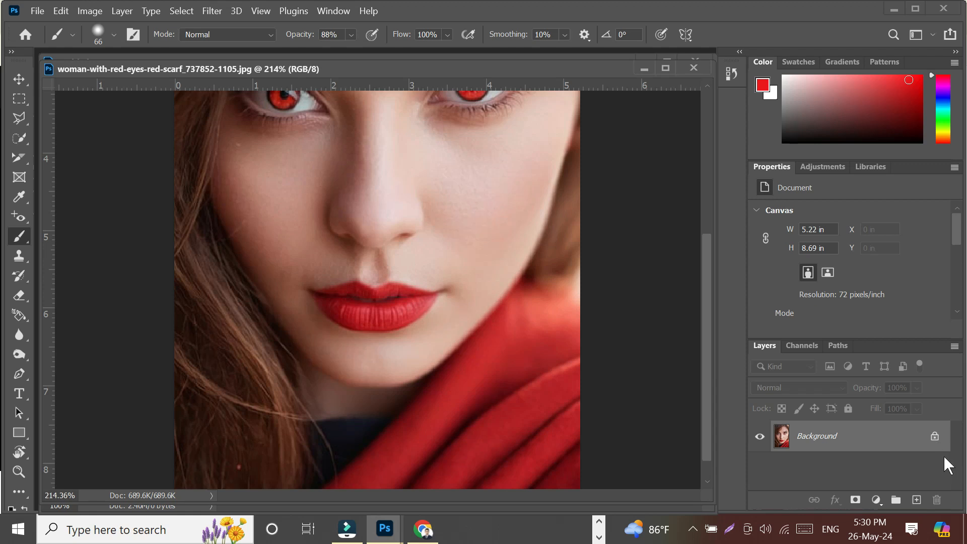
click(935, 437)
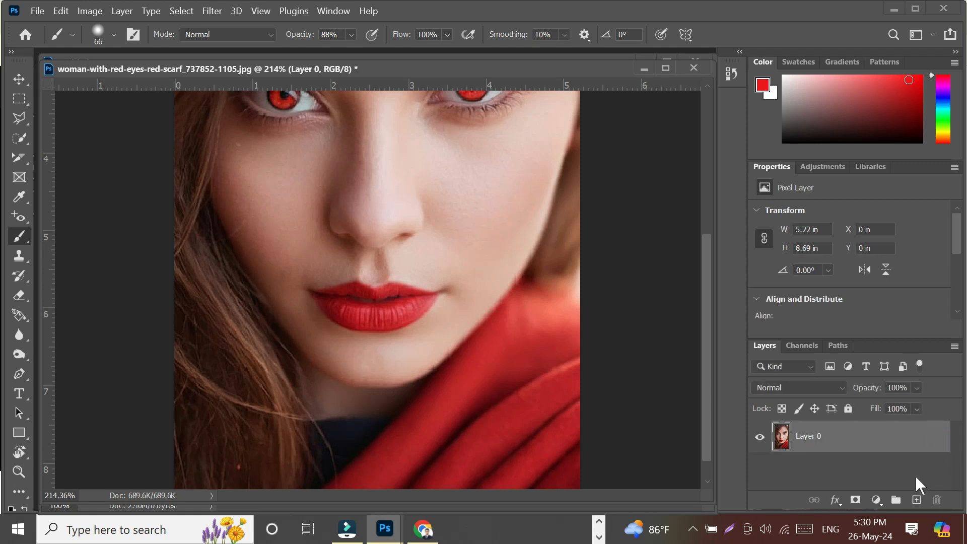
key(ctrl+j)
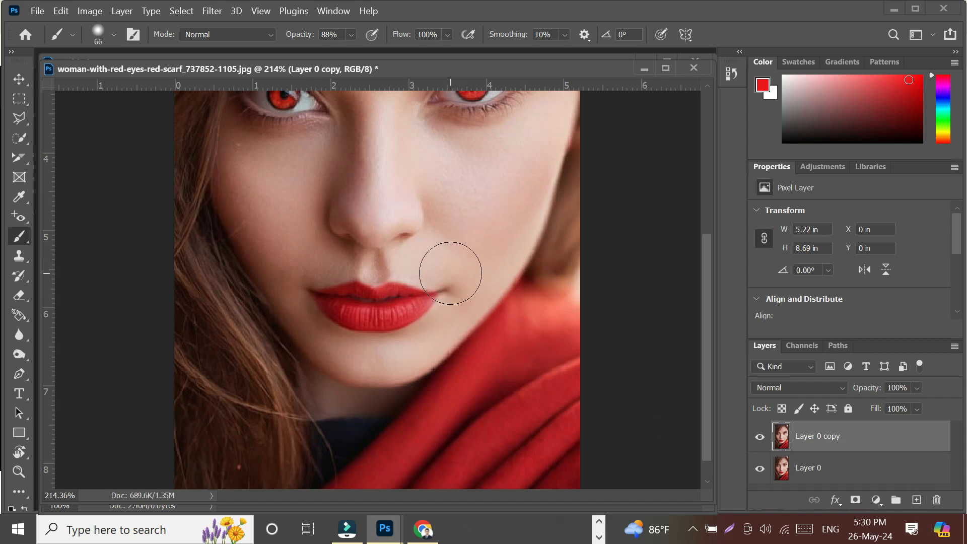
Set the brush size to 32 px for working on the portrait's lips
right_click(476, 266)
drag(583, 277, 569, 277)
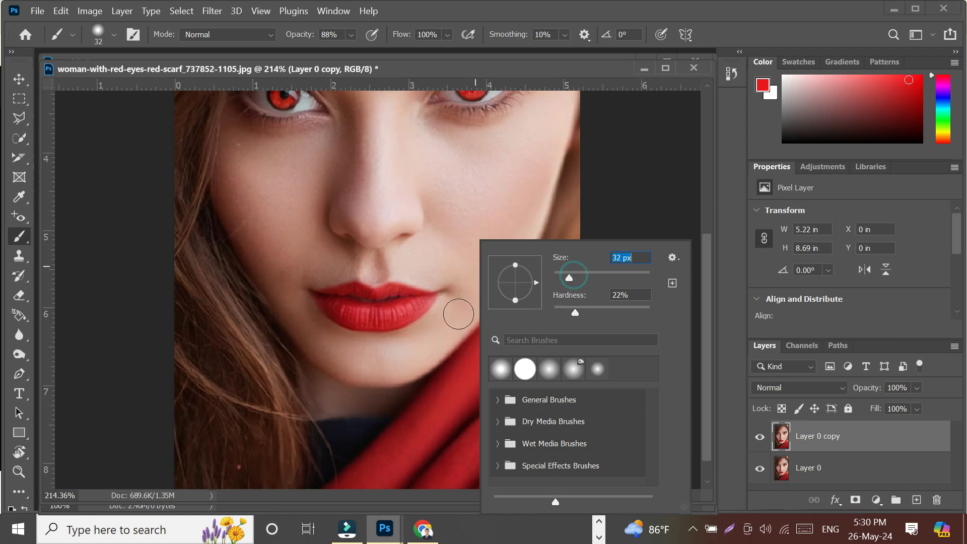
click(752, 31)
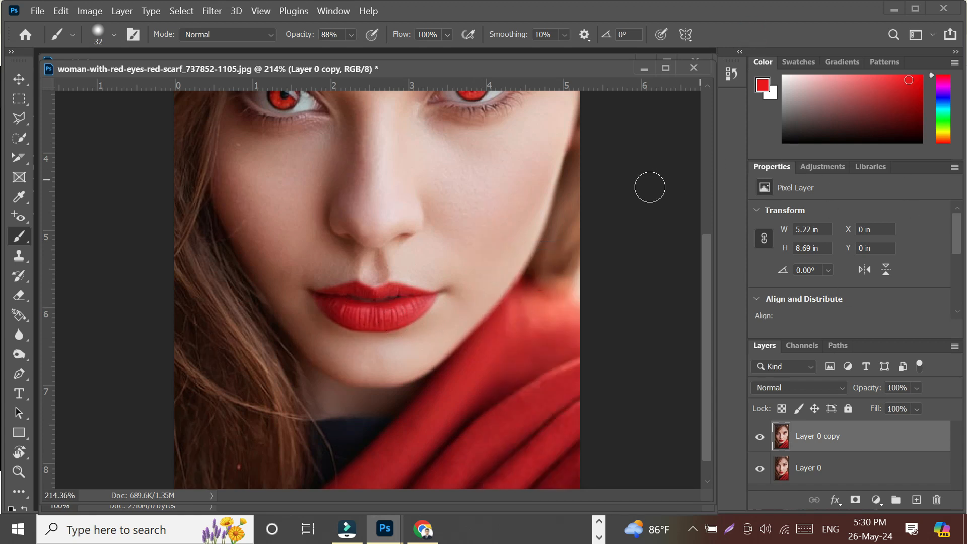
Set the foreground colour to black (000000) and brush a short soft dab on the right half of the lips
click(764, 85)
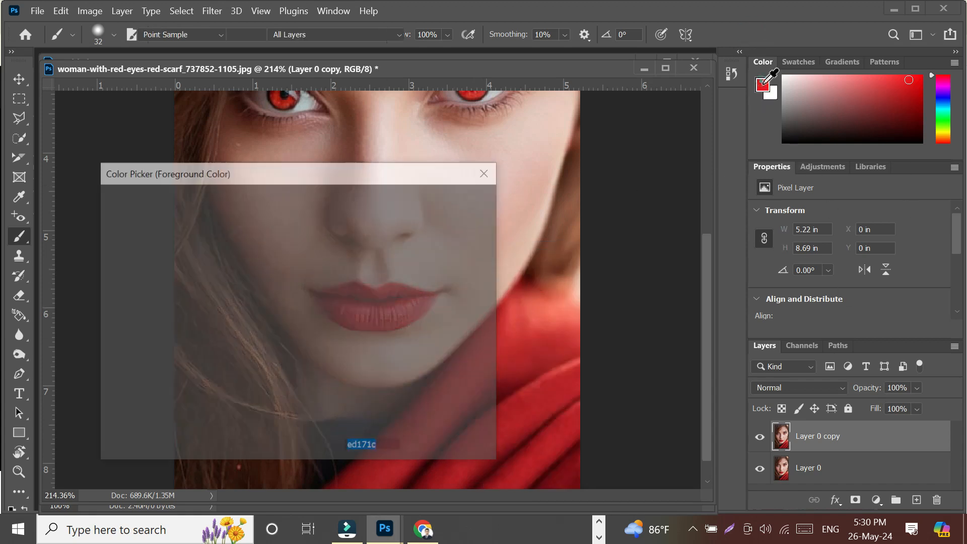
drag(271, 345, 288, 403)
mouse_move(241, 348)
mouse_down()
mouse_move(283, 389)
mouse_move(301, 441)
mouse_up()
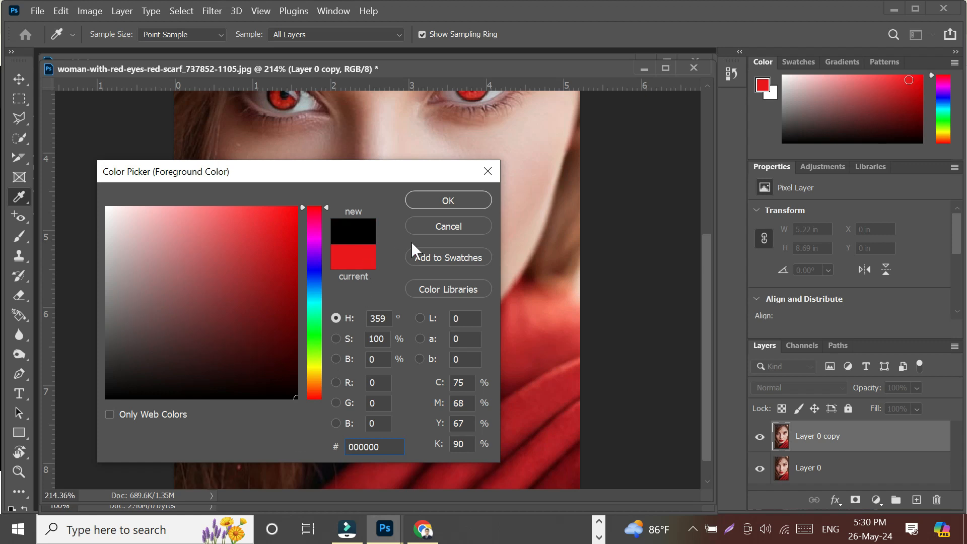
click(445, 200)
key(b)
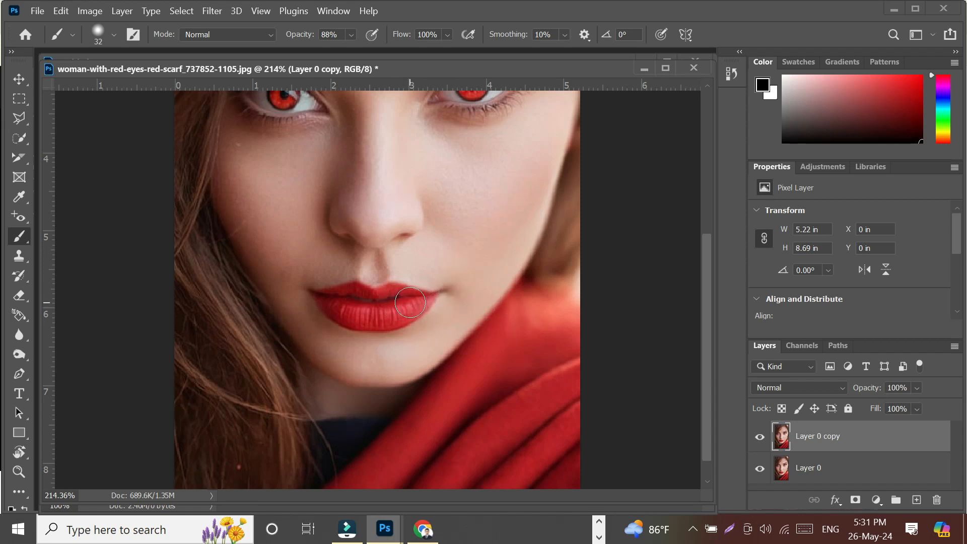
mouse_move(410, 302)
mouse_down()
mouse_move(381, 319)
mouse_move(406, 301)
mouse_move(390, 305)
mouse_move(401, 301)
mouse_move(400, 315)
mouse_move(399, 306)
mouse_up()
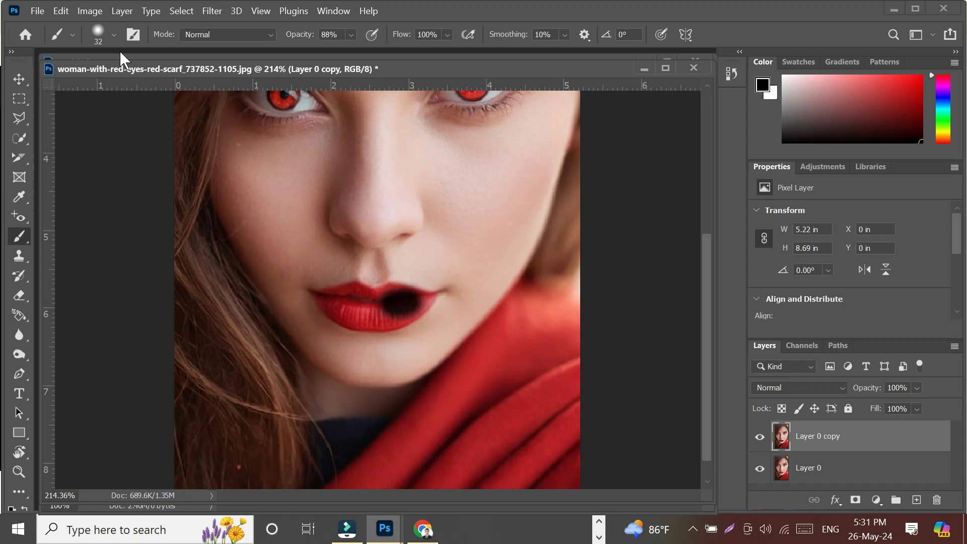
Raise the brush hardness to 100%, keeping the 32 px size
click(114, 35)
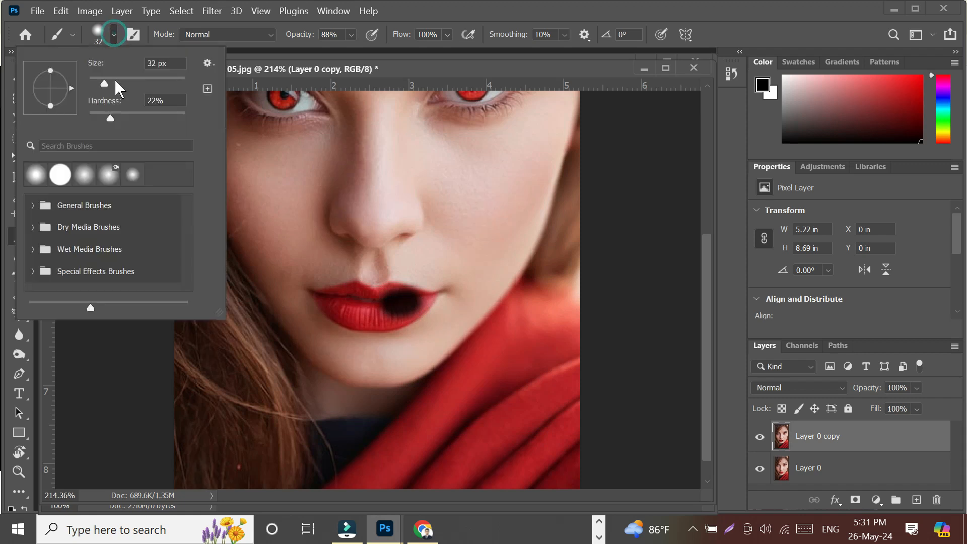
drag(107, 117, 189, 112)
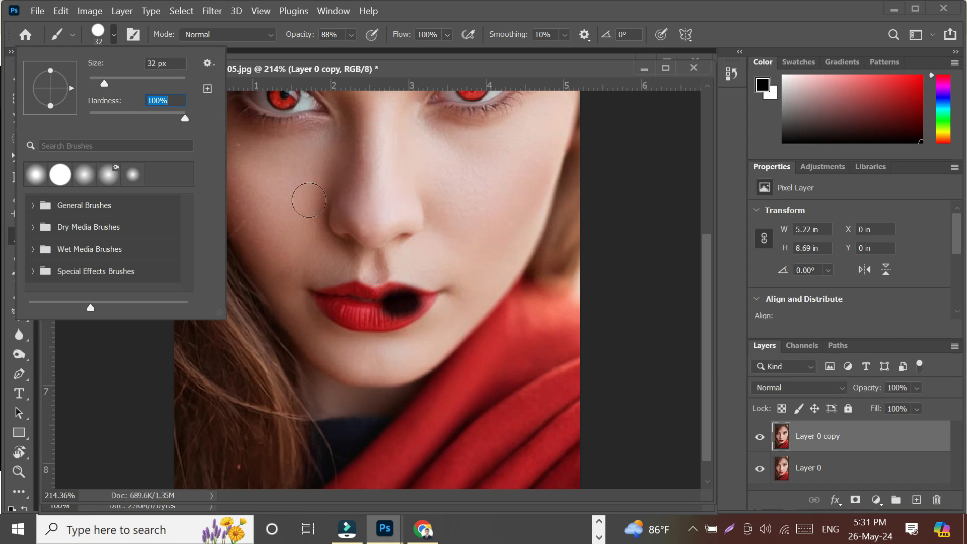
Undo the black brush marks on the portrait's lips
click(753, 35)
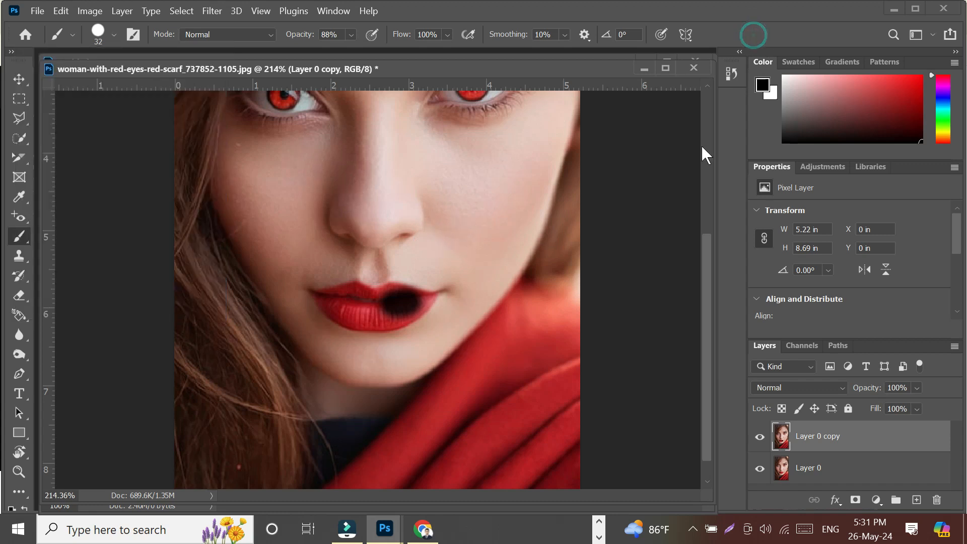
drag(400, 304, 411, 303)
key(ctrl+z)
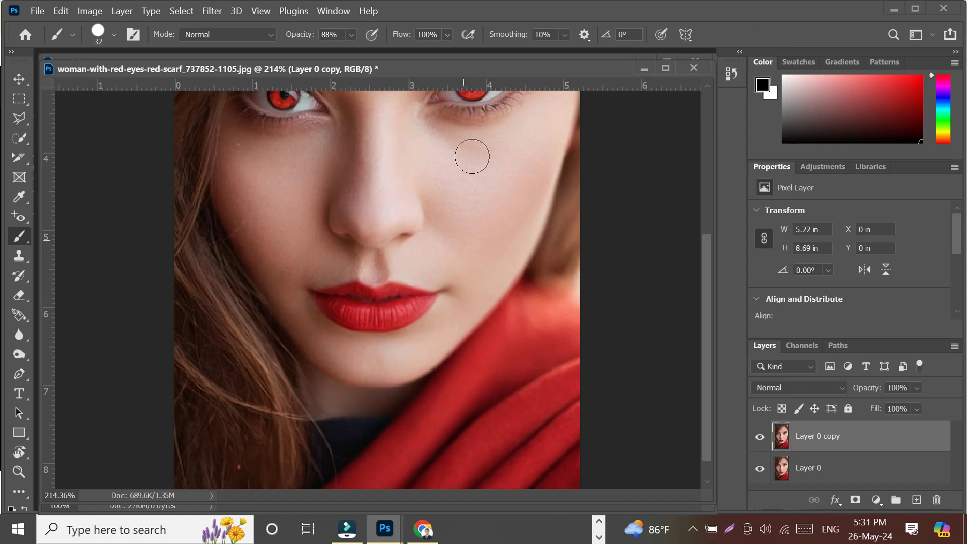
Try a hard black stroke across the right half of the lips with the 32 px brush and undo it
click(113, 35)
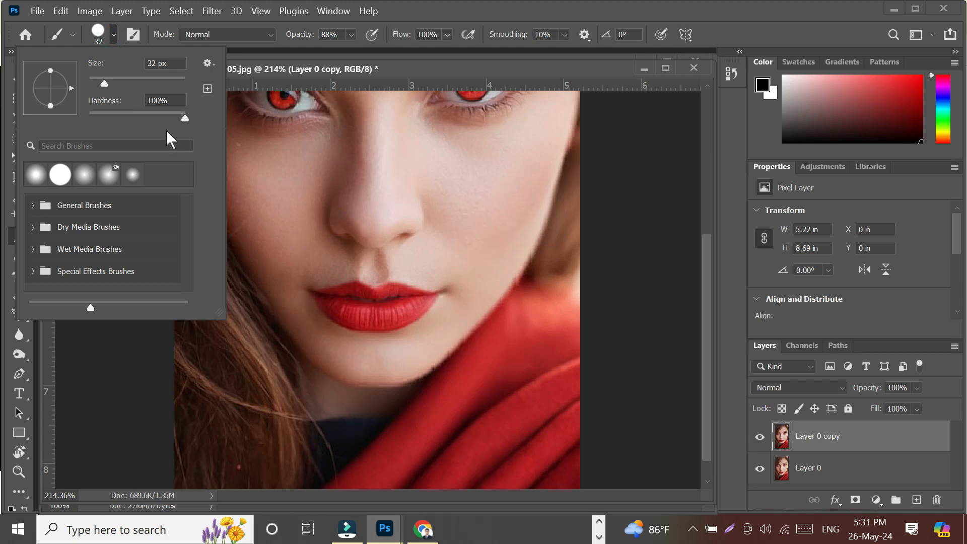
click(739, 19)
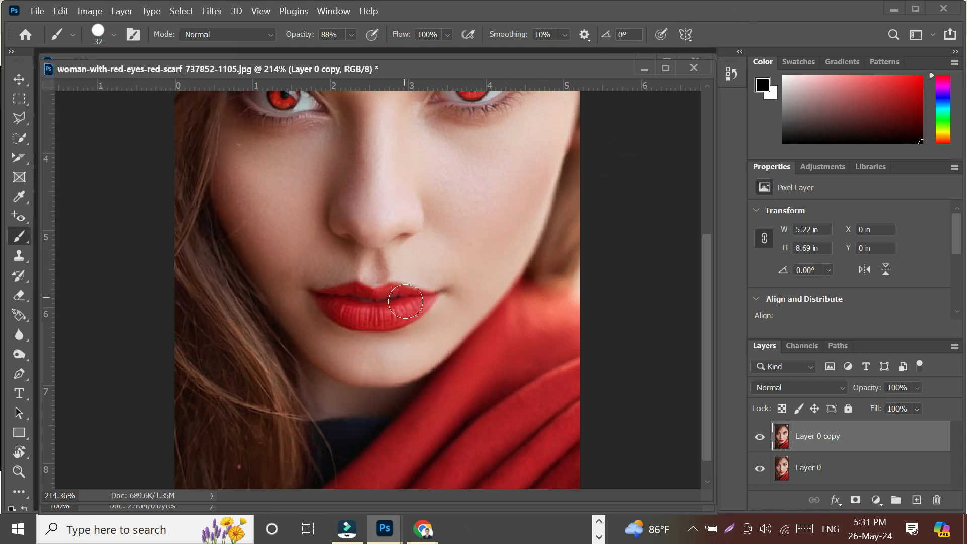
drag(411, 303, 372, 300)
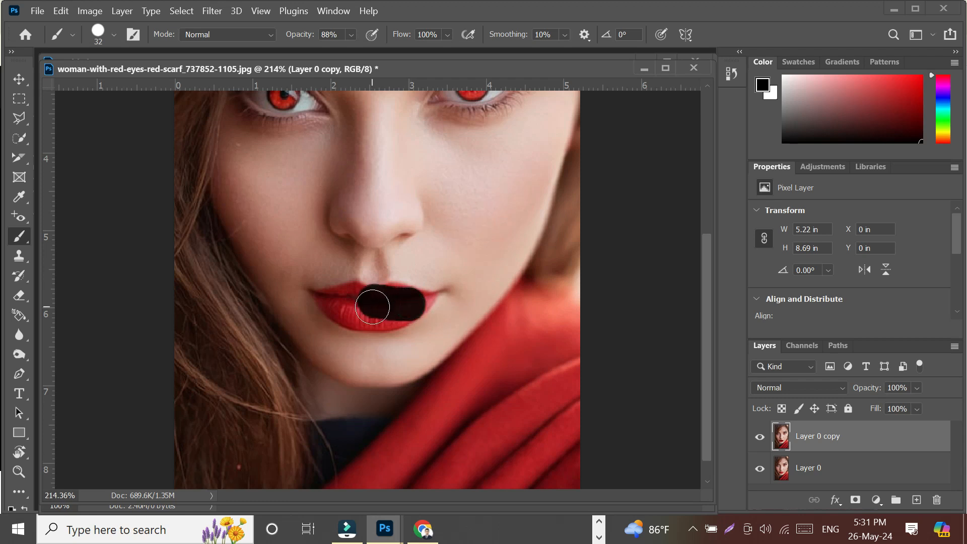
key(ctrl+z)
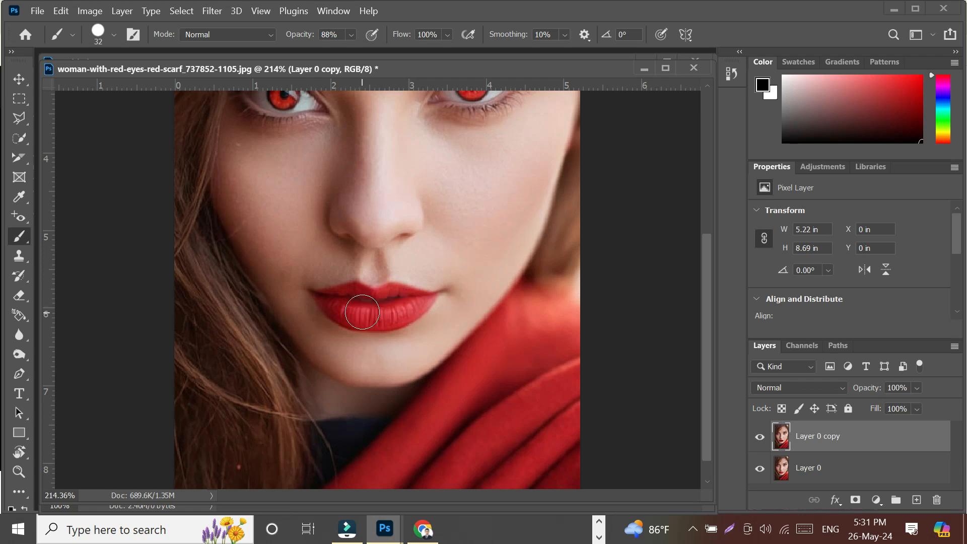
Paint hard black 32 px brushwork across the middle of the lips, from the right half to the left half
click(404, 305)
key(ctrl+z)
mouse_move(402, 304)
mouse_down()
mouse_move(364, 314)
mouse_move(335, 307)
mouse_up()
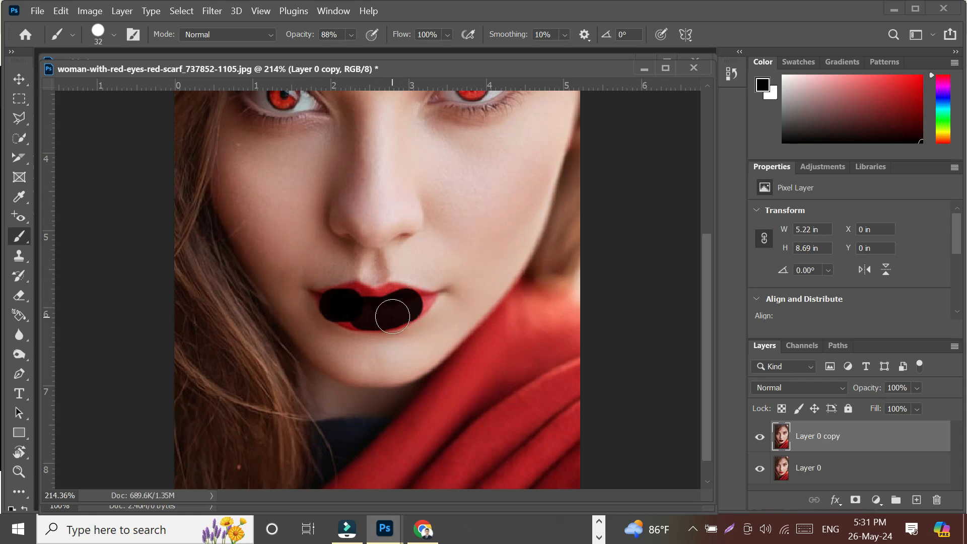
Reduce the brush size to 18 px and paint the remaining red areas of the upper and lower lip black
scroll(393, 317, up, 1)
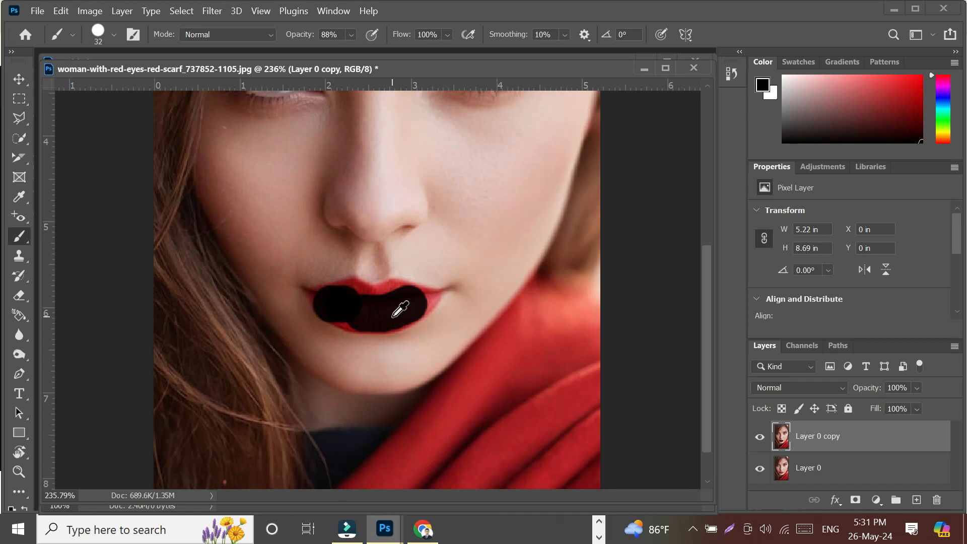
scroll(400, 310, up, 8)
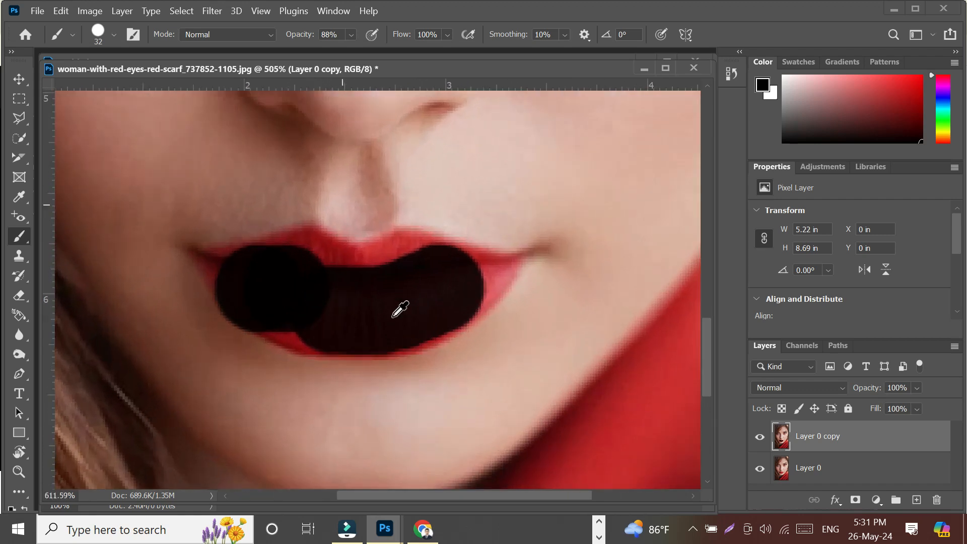
scroll(400, 311, up, 2)
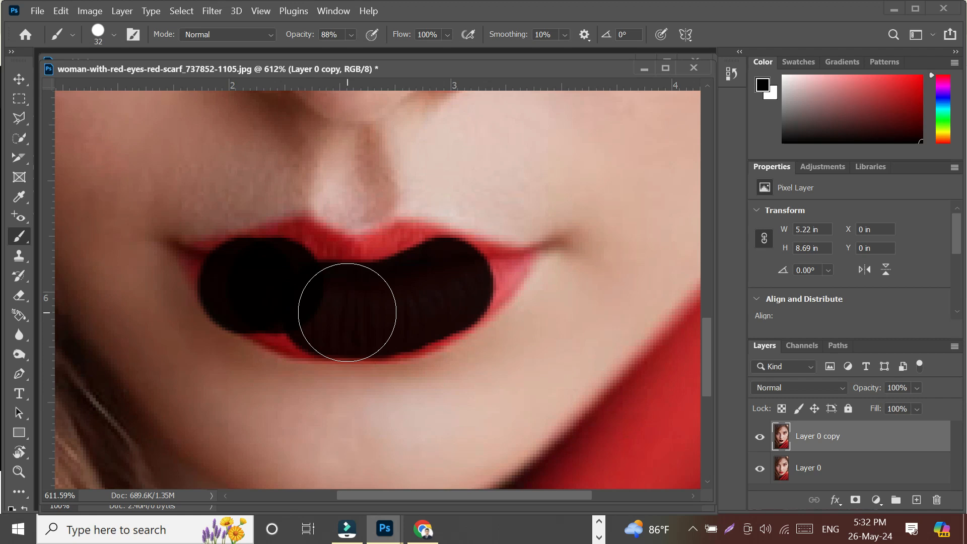
key(space)
mouse_move(346, 311)
mouse_down()
mouse_move(410, 302)
mouse_move(416, 285)
mouse_move(378, 268)
mouse_move(380, 280)
mouse_up()
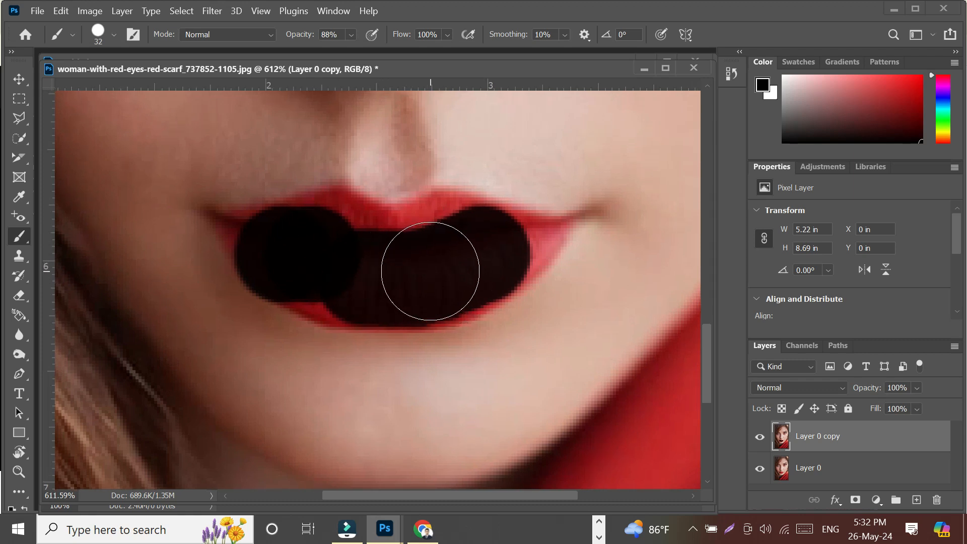
right_click(430, 271)
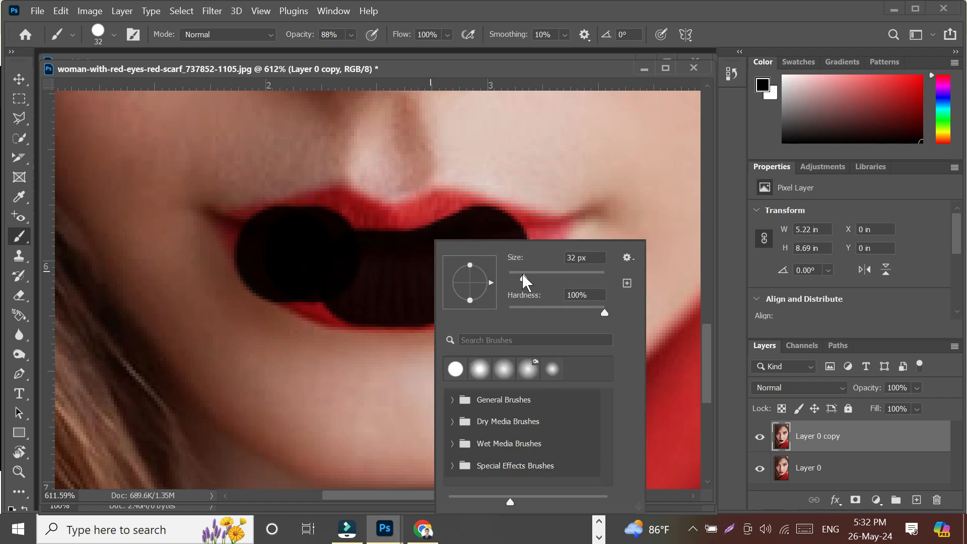
drag(522, 274, 517, 279)
click(382, 233)
mouse_move(378, 230)
mouse_down()
mouse_move(339, 216)
mouse_move(301, 225)
mouse_move(379, 233)
mouse_move(467, 224)
mouse_move(507, 259)
mouse_move(527, 240)
mouse_move(517, 262)
mouse_move(462, 289)
mouse_move(401, 298)
mouse_move(353, 300)
mouse_move(308, 287)
mouse_move(294, 255)
mouse_up()
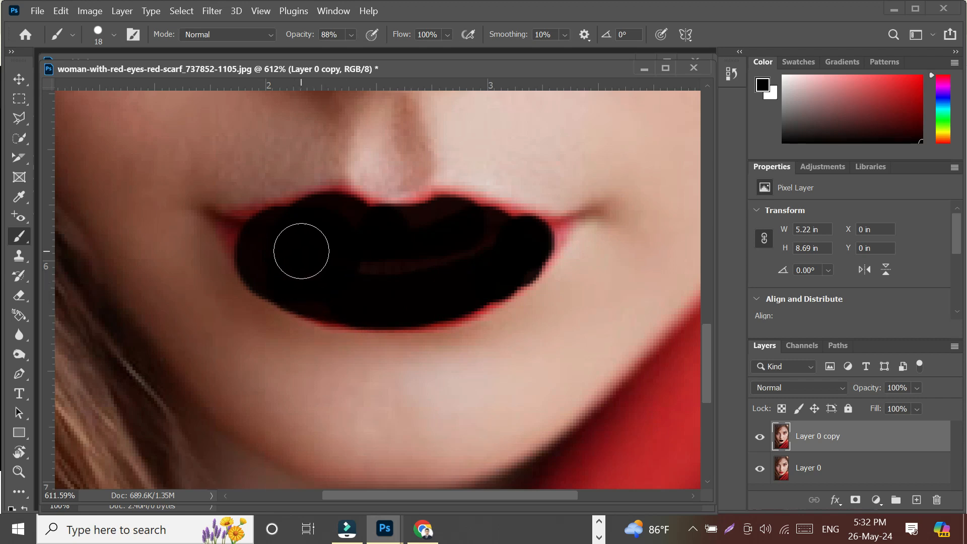
Reduce the brush size to 9 px and paint the lip corners and the gaps inside the lips black
right_click(301, 251)
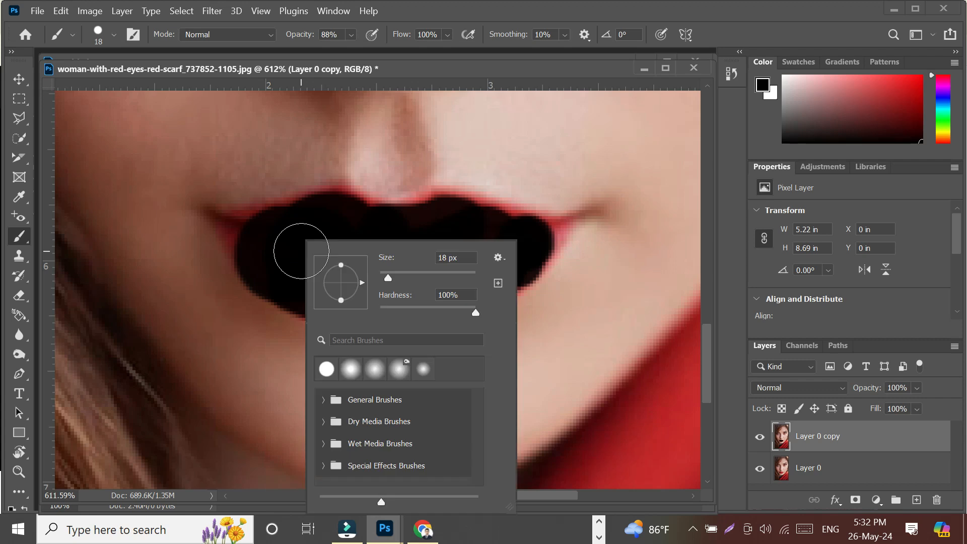
drag(385, 276, 374, 276)
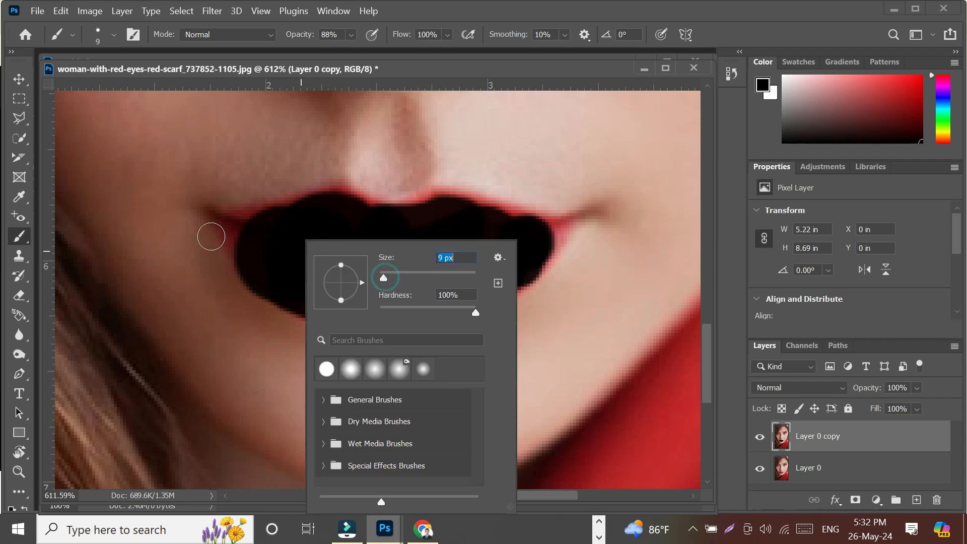
click(232, 234)
mouse_move(231, 233)
mouse_down()
mouse_move(257, 259)
mouse_move(236, 226)
mouse_move(270, 222)
mouse_up()
mouse_move(513, 250)
mouse_down()
mouse_move(550, 236)
mouse_move(484, 223)
mouse_move(505, 241)
mouse_move(551, 233)
mouse_up()
key(ctrl+z)
click(548, 234)
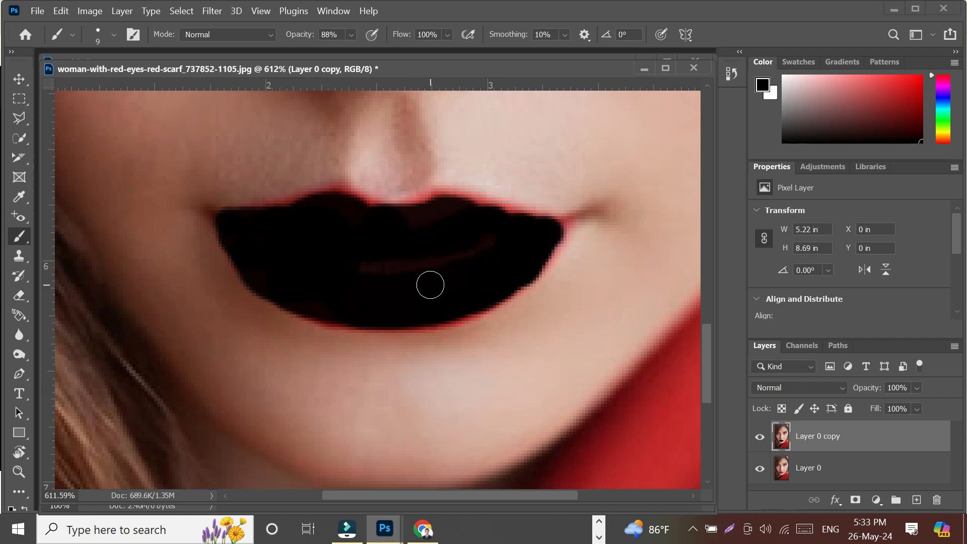
drag(359, 267, 516, 240)
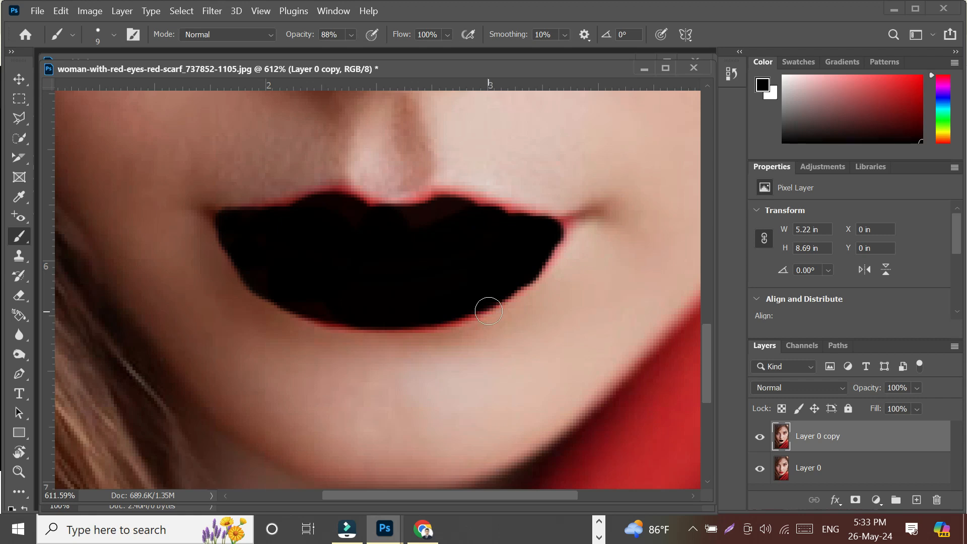
Lower the Fill of Layer 0 copy to 42% to blend the black lip paint with the original lips
scroll(489, 311, down, 5)
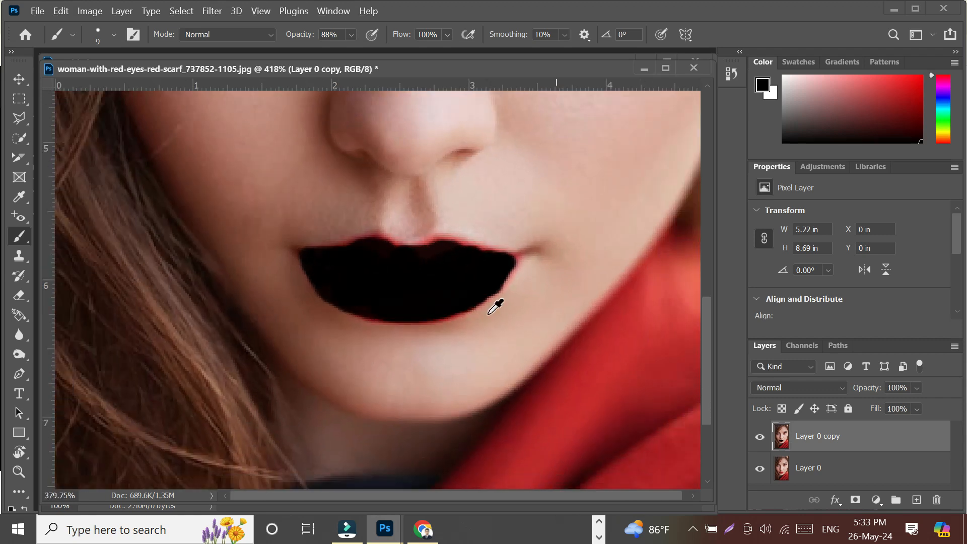
scroll(489, 312, down, 4)
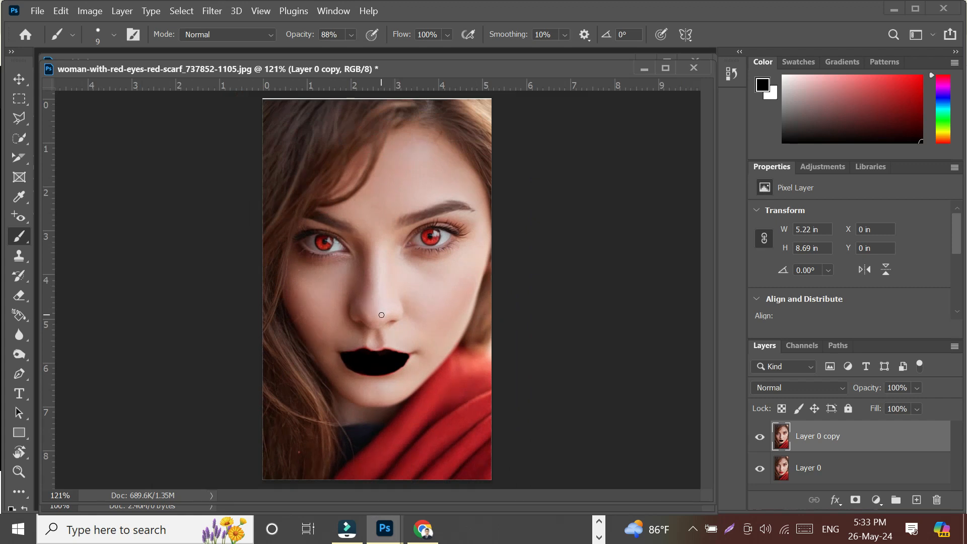
key(alt)
key(alt)
scroll(382, 315, up, 5)
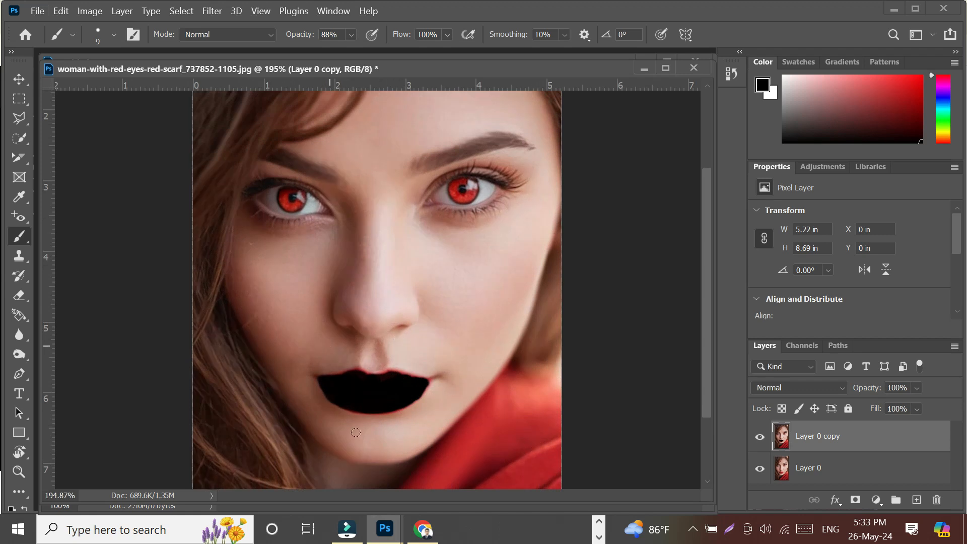
mouse_move(383, 417)
mouse_down()
mouse_move(398, 335)
mouse_move(397, 356)
mouse_up()
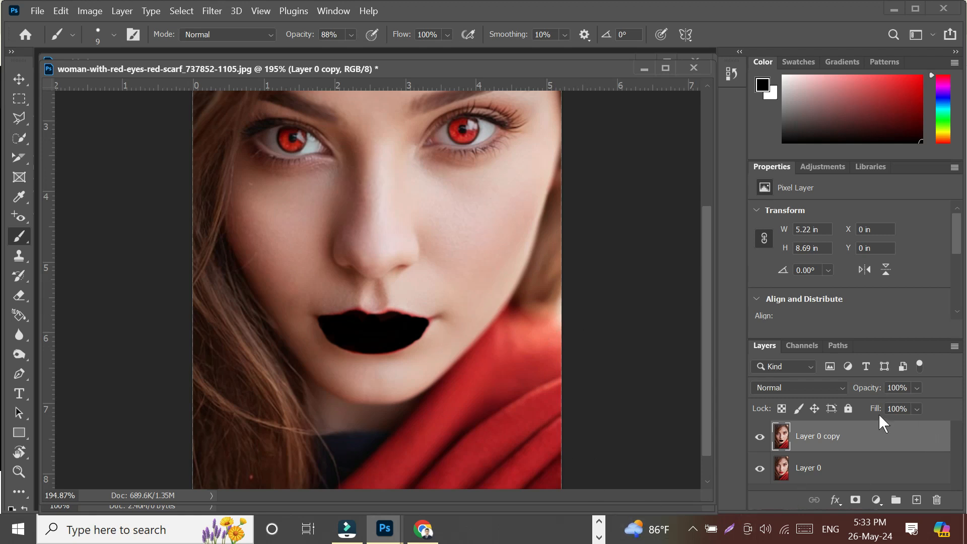
click(916, 409)
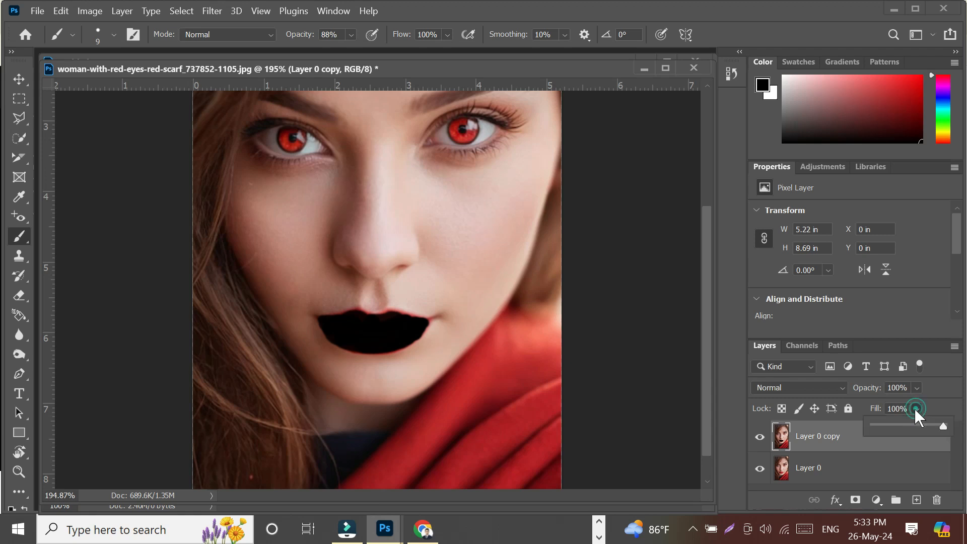
click(917, 405)
click(917, 406)
drag(940, 424, 937, 426)
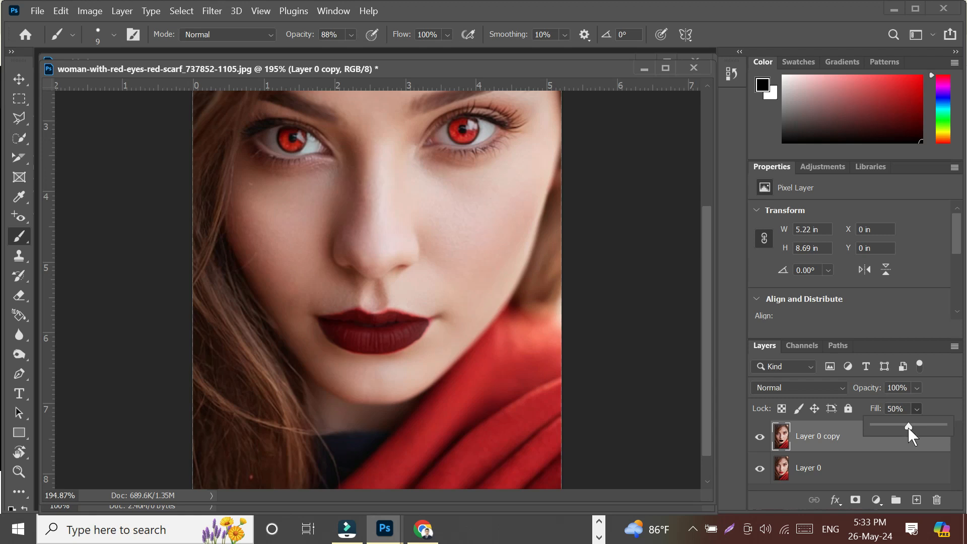
drag(899, 430, 899, 430)
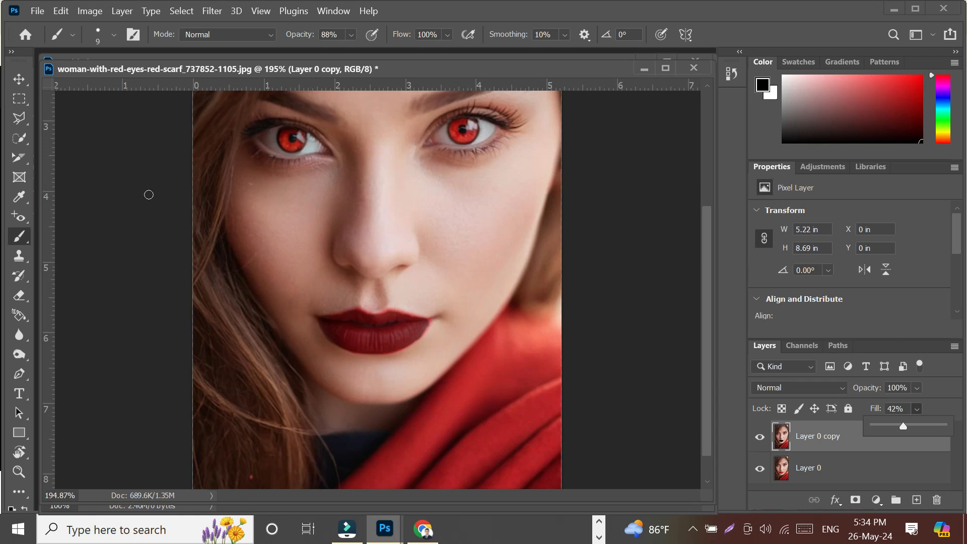
click(767, 33)
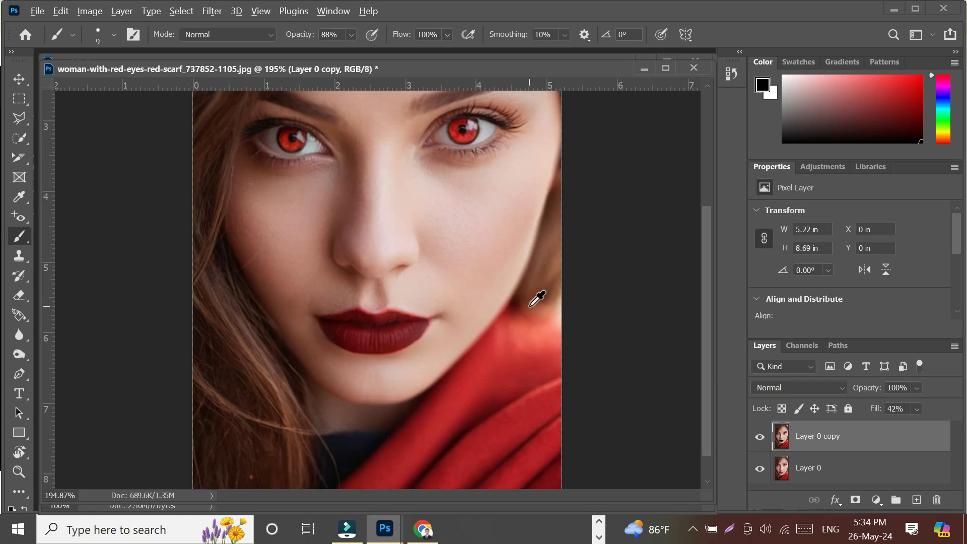
Hide Layer 0 copy and show it again to compare the lips before and after painting
scroll(529, 303, down, 2)
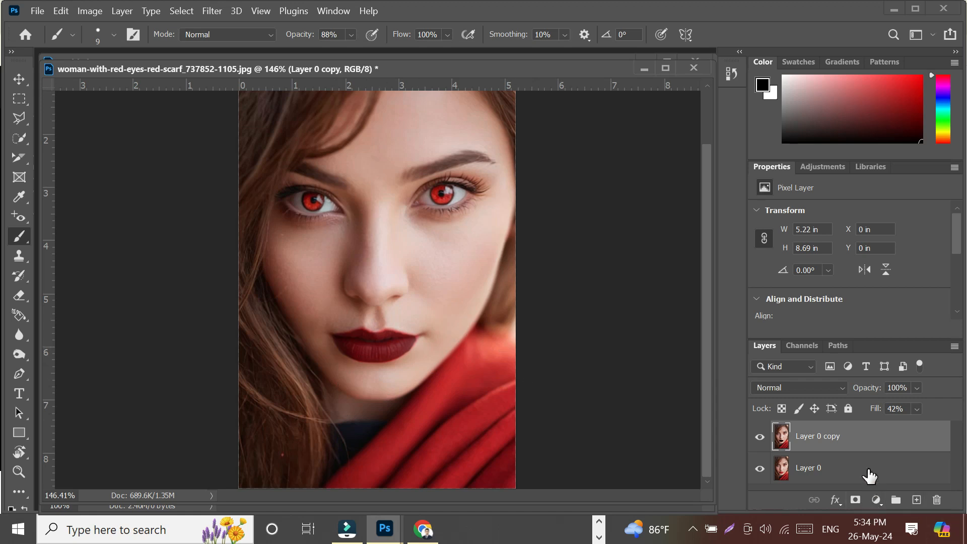
click(759, 444)
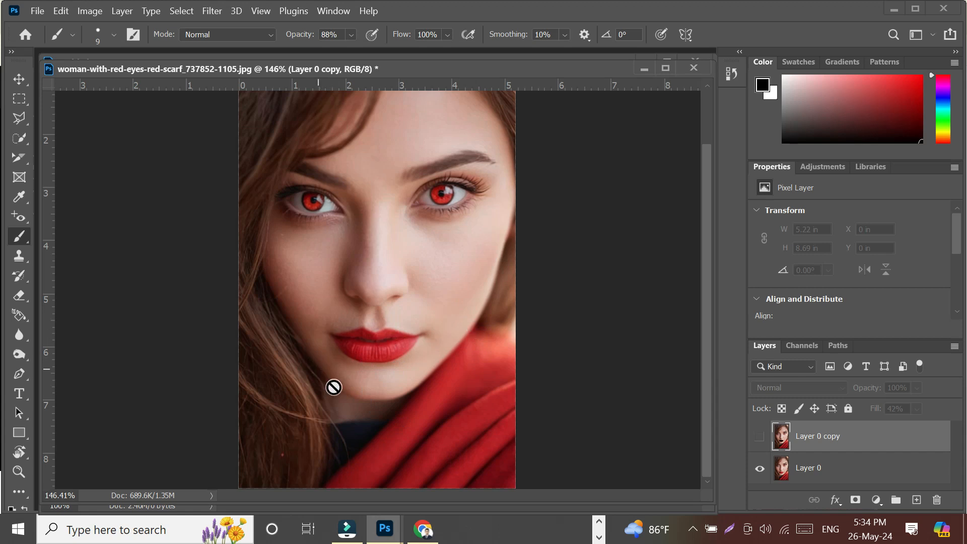
click(760, 437)
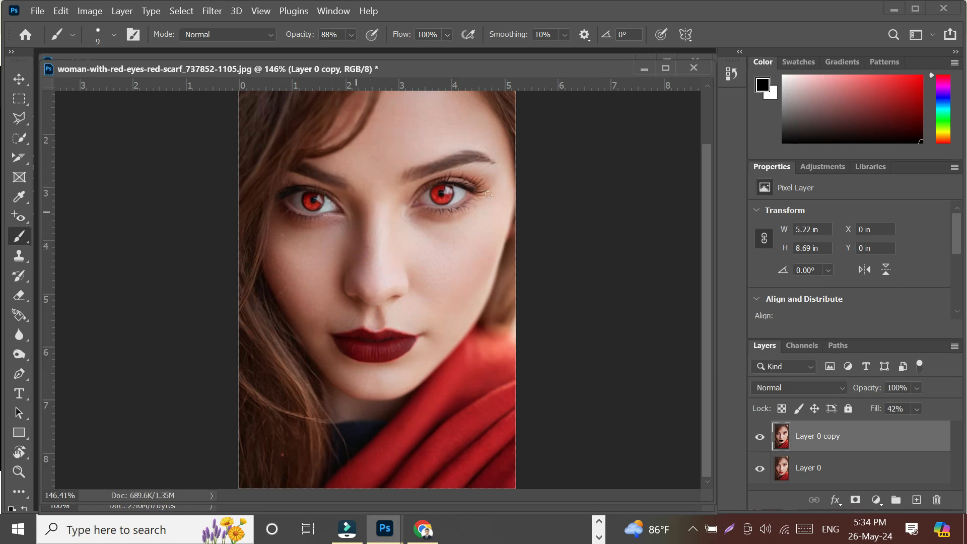
Activate the Red Eye Tool, select Layer 0 copy and raise its Fill to 100%
click(20, 217)
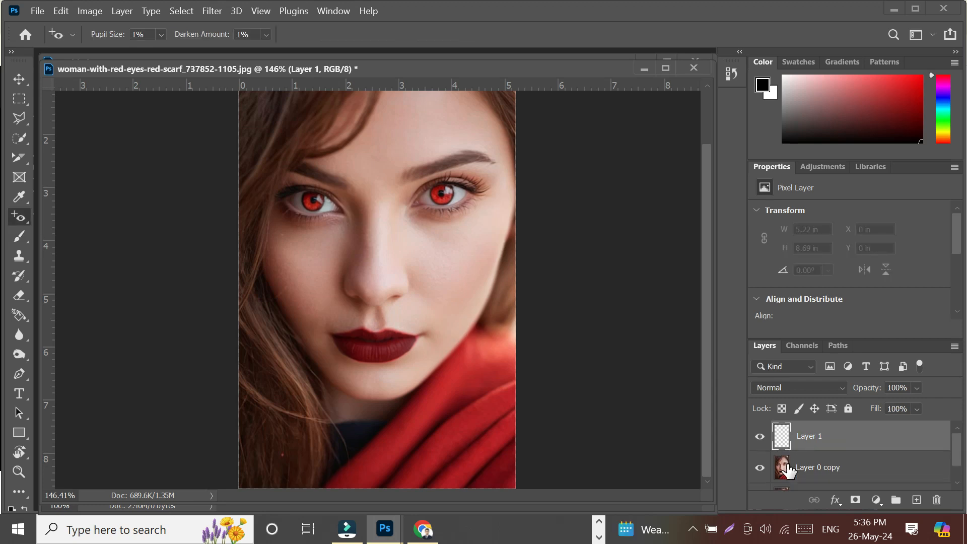
click(788, 467)
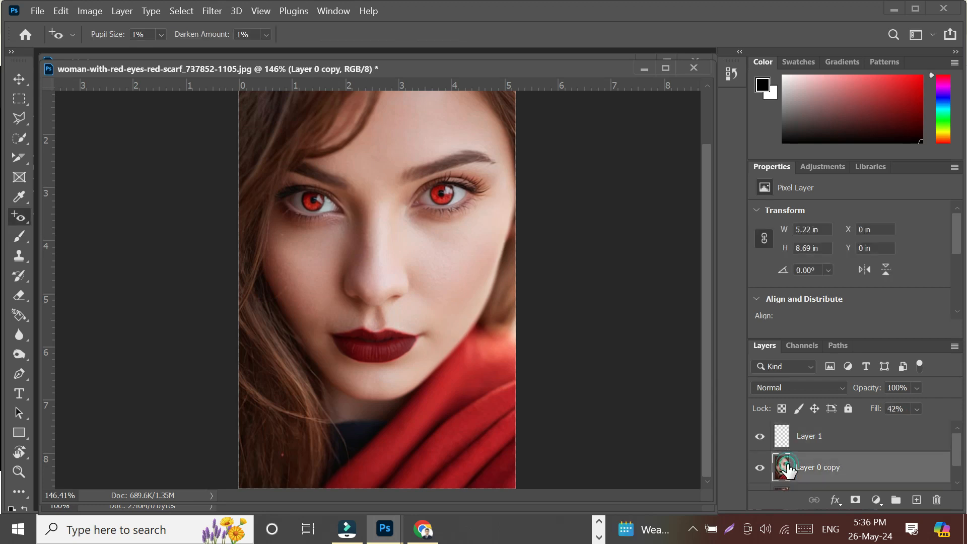
scroll(861, 460, down, 1)
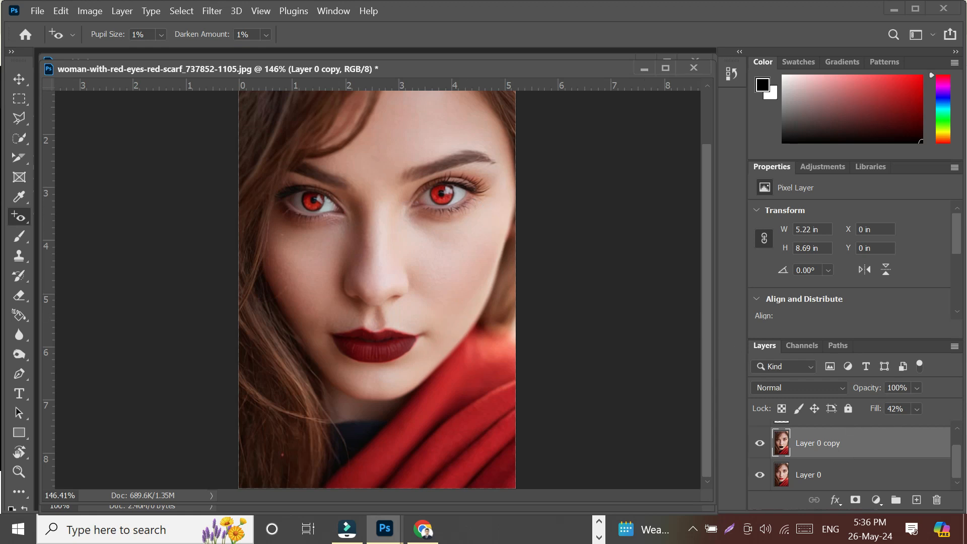
click(915, 407)
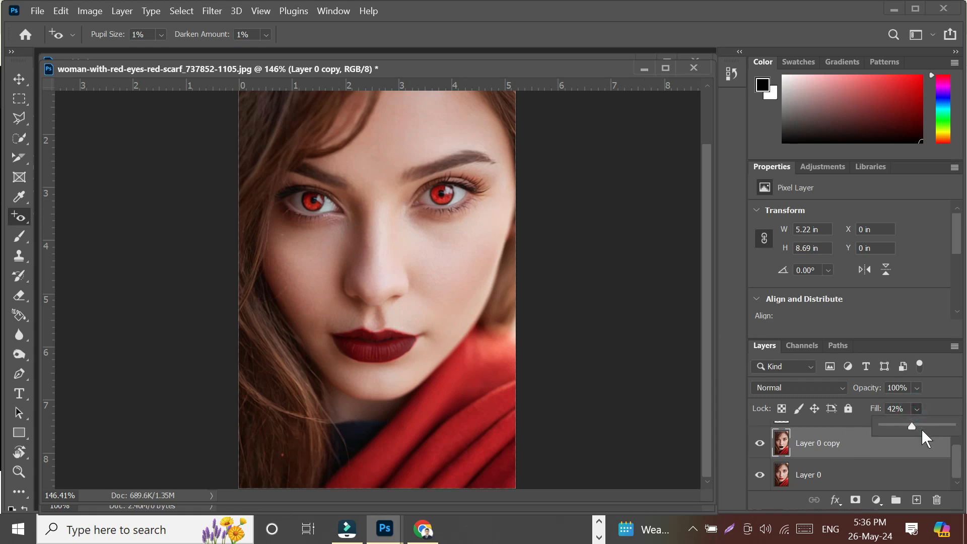
drag(935, 422, 952, 425)
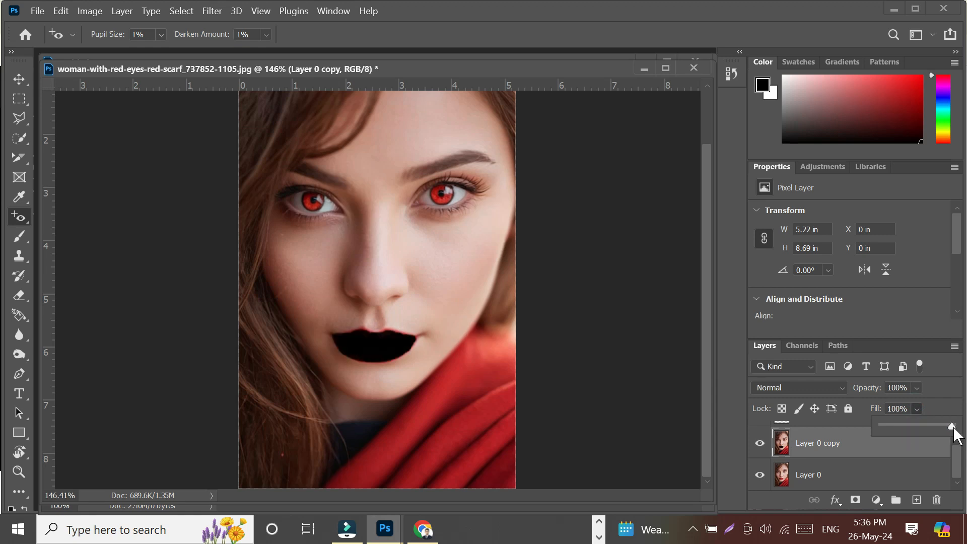
Remove the red colour from both eyes on Layer 0 copy with the Red Eye Tool
click(256, 149)
drag(256, 147, 363, 243)
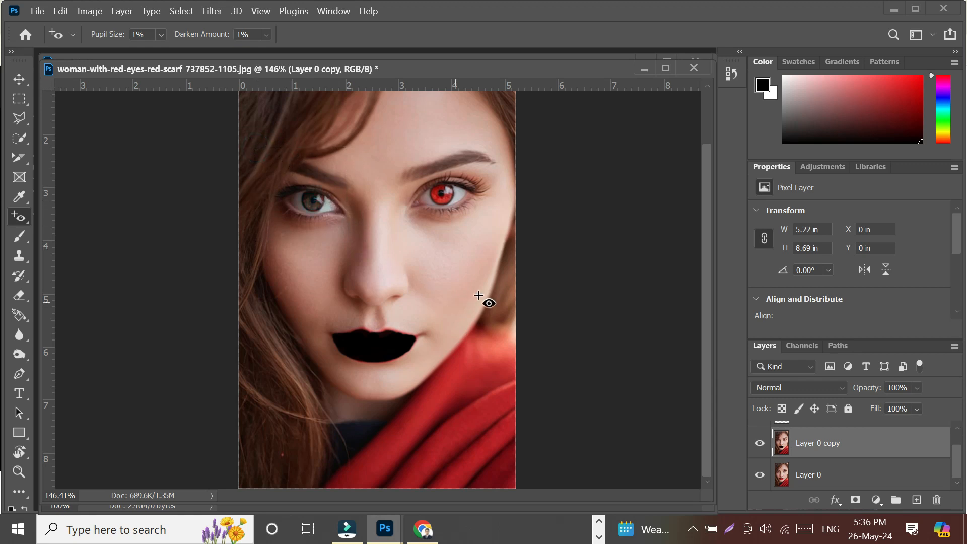
drag(391, 154, 504, 242)
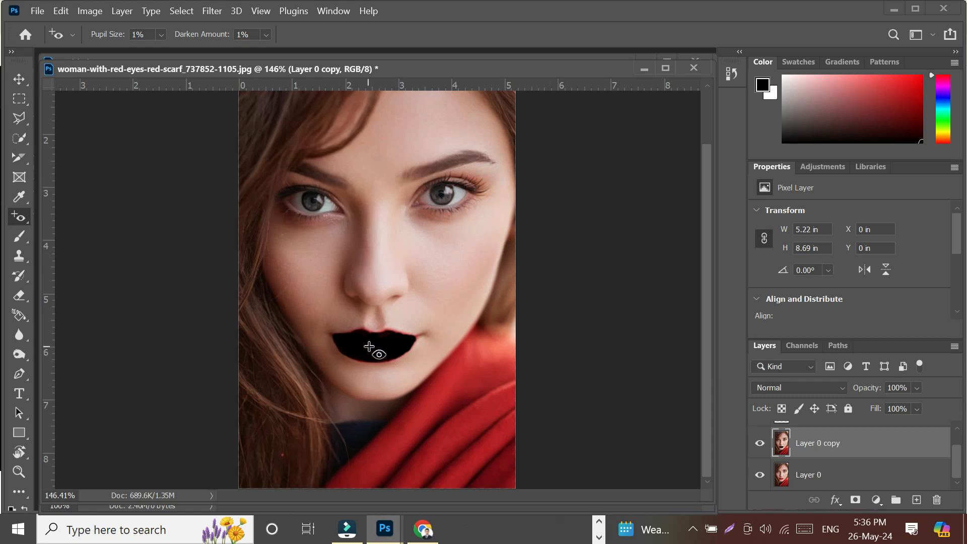
Lower the Fill of Layer 0 copy to 58% to blend the black lips and corrected eyes with the original portrait
click(917, 409)
click(938, 424)
drag(938, 423, 921, 427)
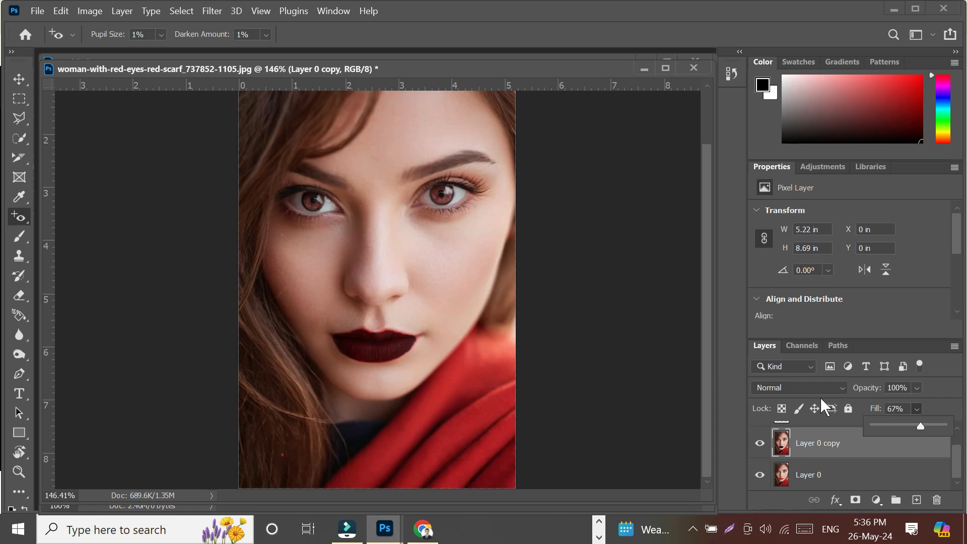
drag(917, 427, 914, 427)
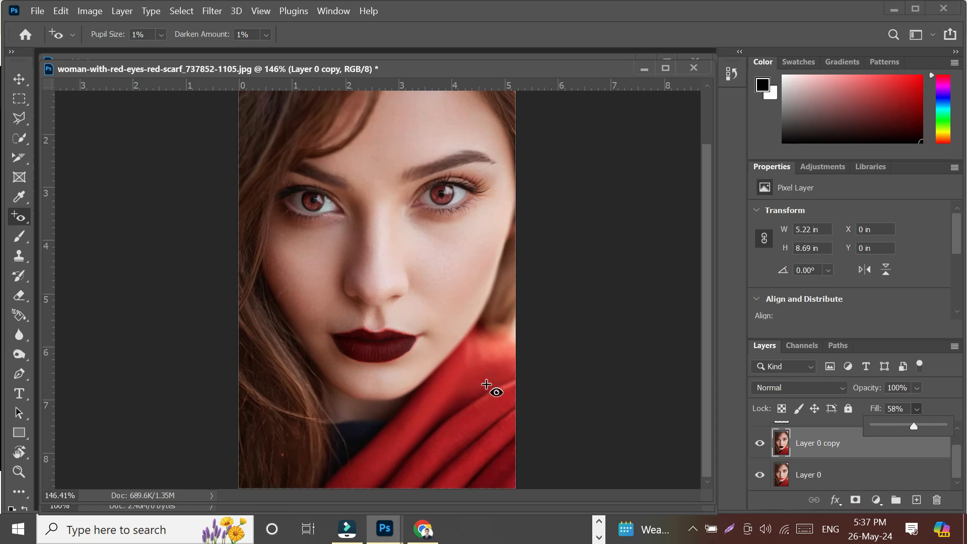
click(878, 298)
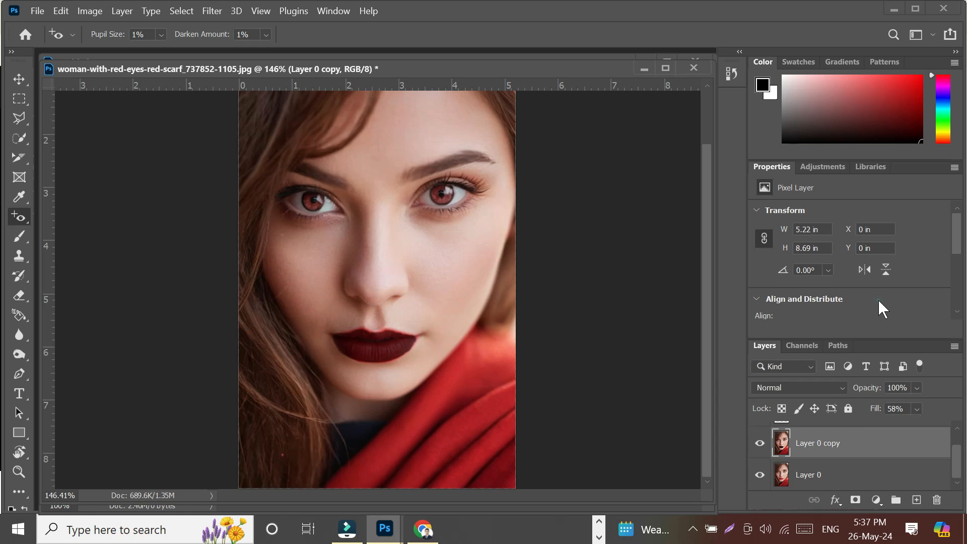
Activate the Pencil Tool, and hide and show Layer 0 copy to compare the portrait before and after the edits
click(18, 236)
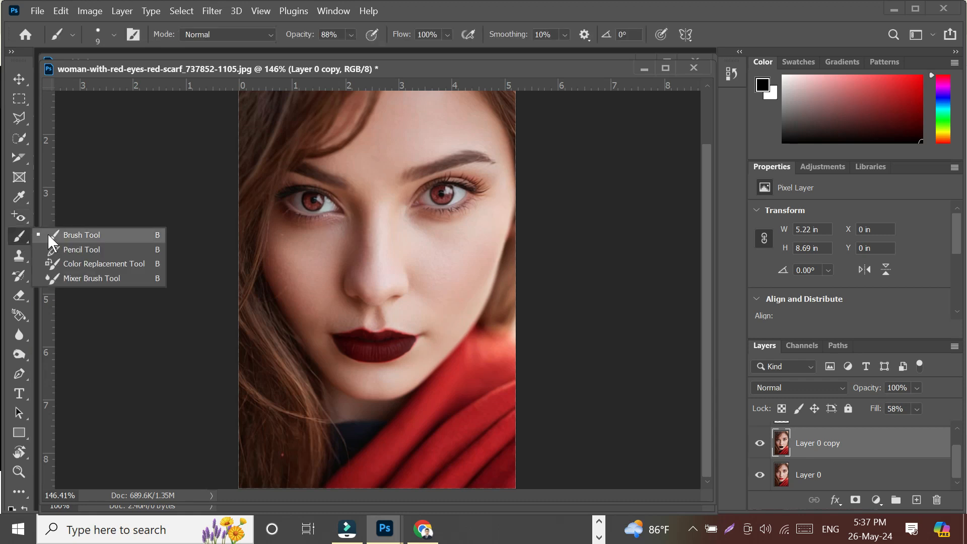
click(71, 249)
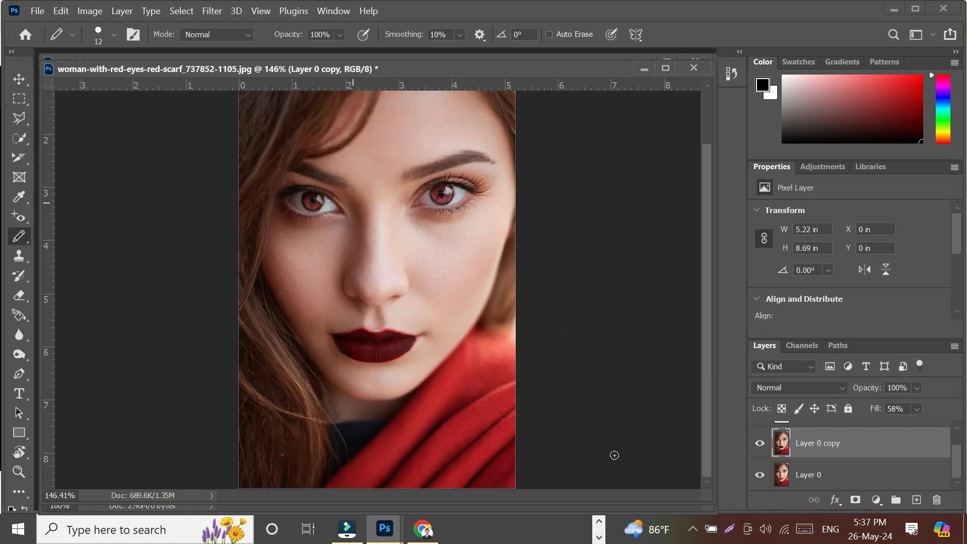
click(760, 444)
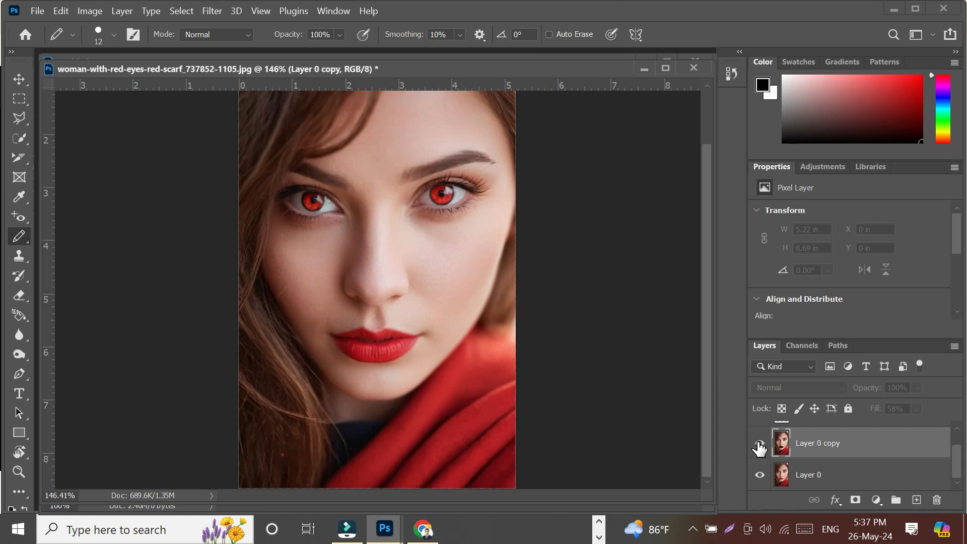
click(760, 444)
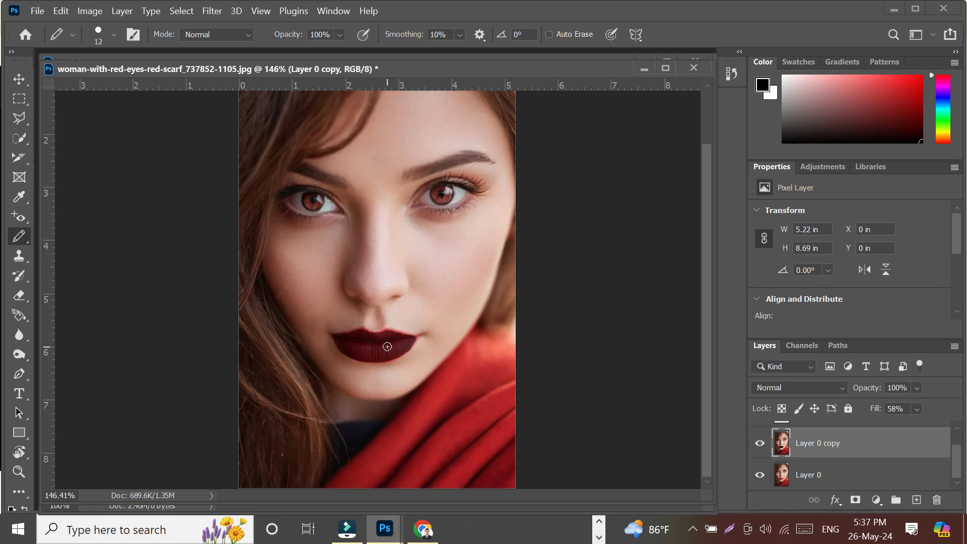
Confirm black (000000) as the foreground colour for pencilling the eyebrows
scroll(387, 347, up, 5)
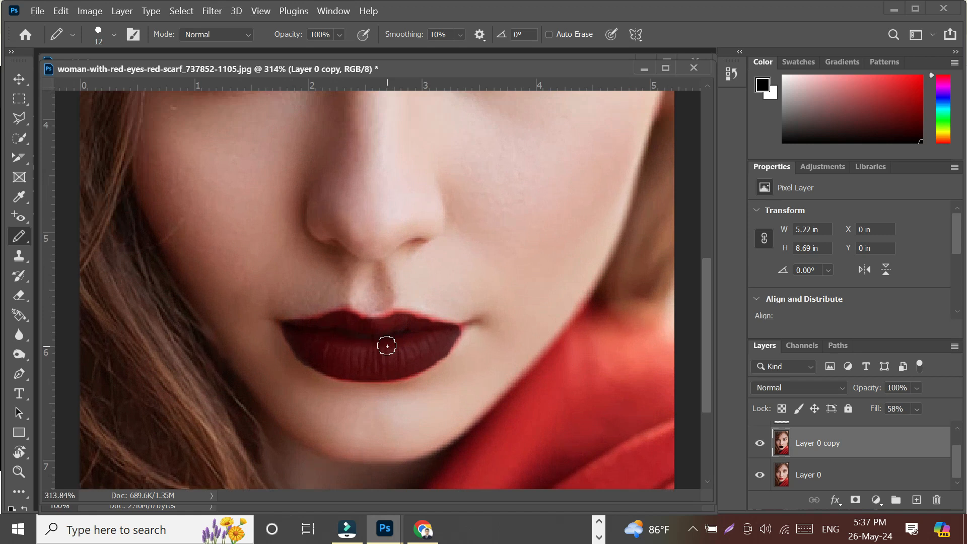
key(space)
drag(376, 204, 365, 426)
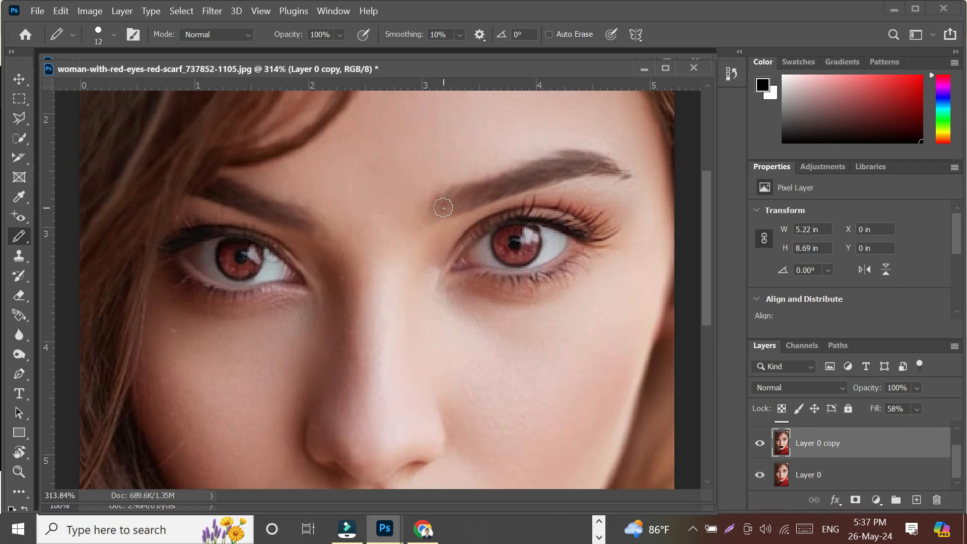
click(763, 86)
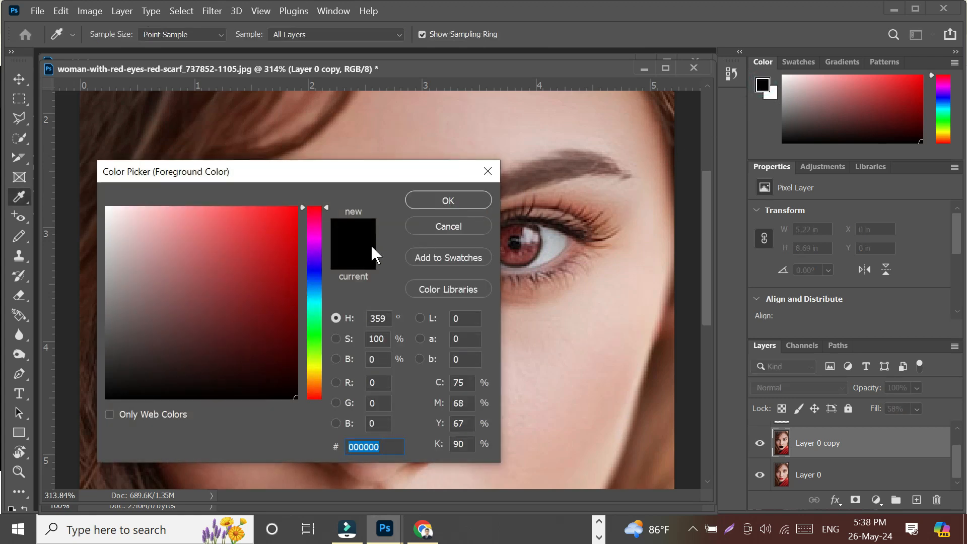
click(445, 201)
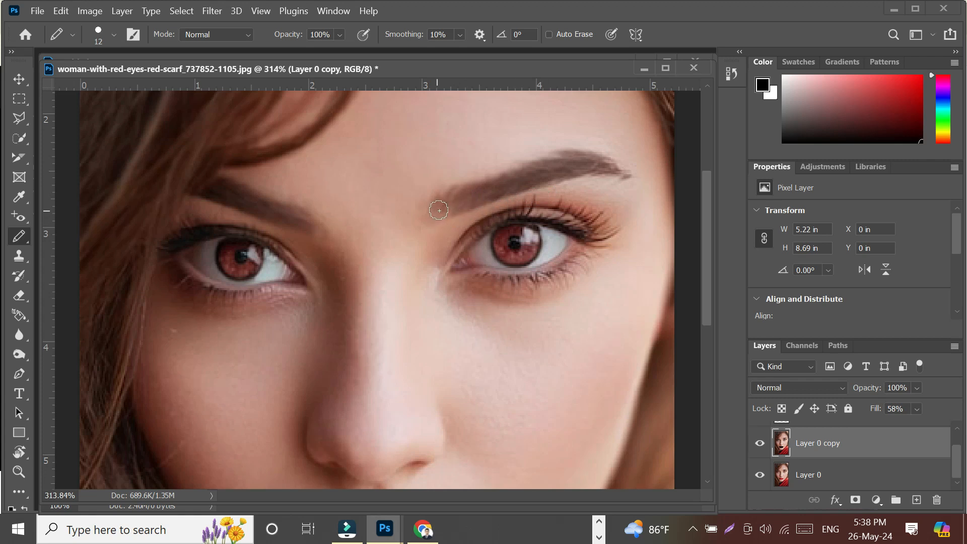
Try to pencil the eyebrows black directly on Layer 0 copy, and undo the strokes
mouse_move(448, 206)
mouse_down()
mouse_move(476, 193)
mouse_move(452, 200)
mouse_move(600, 162)
mouse_up()
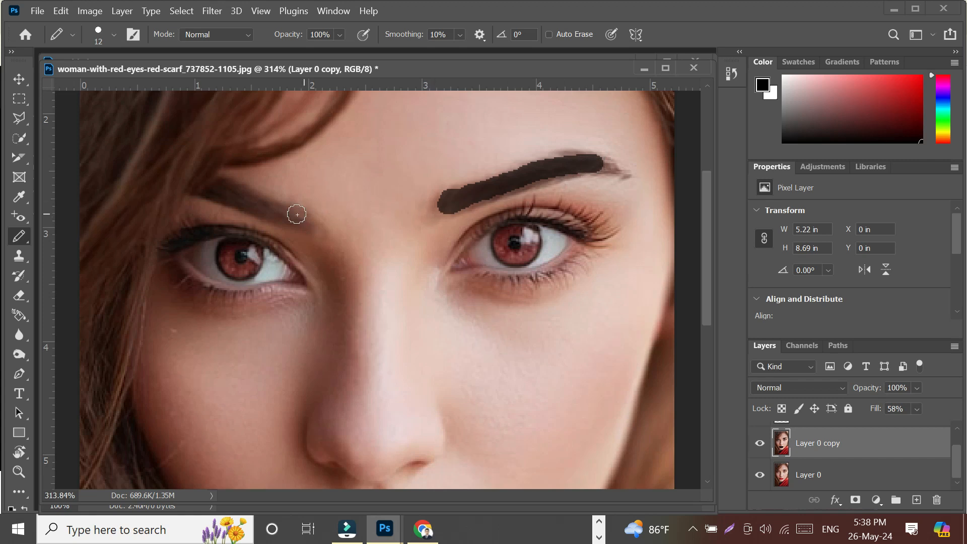
mouse_move(295, 220)
mouse_down()
mouse_move(259, 208)
mouse_move(286, 215)
mouse_up()
key(ctrl+z)
key(ctrl+z)
key(ctrl+z)
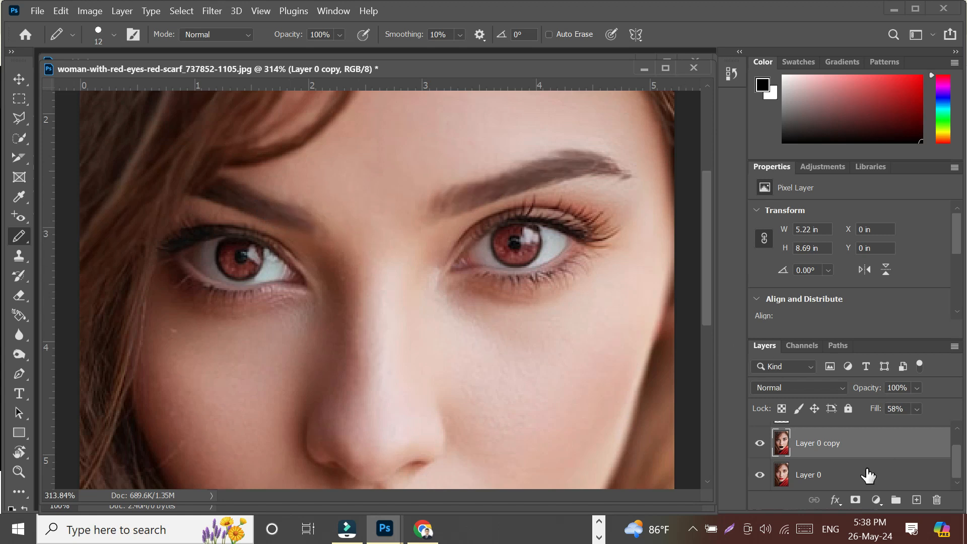
Duplicate Layer 0 copy and raise the duplicate's Fill to 100%
click(860, 438)
key(ctrl+j)
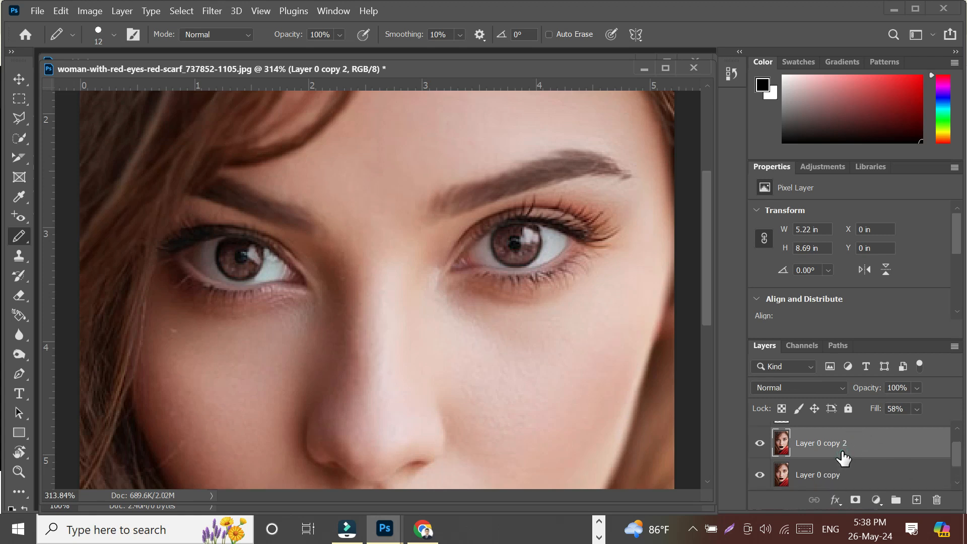
click(916, 409)
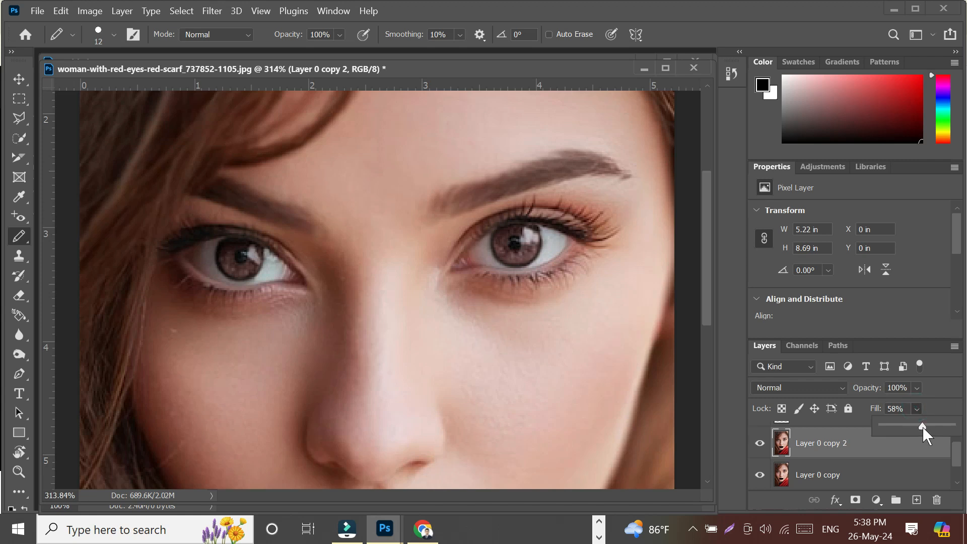
drag(948, 426, 953, 426)
scroll(534, 318, down, 2)
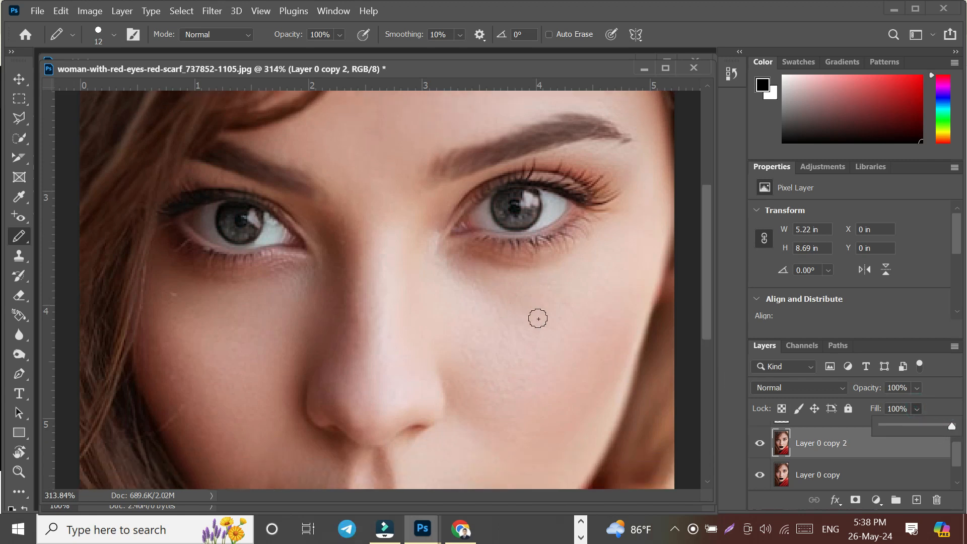
scroll(533, 318, down, 1)
scroll(533, 318, up, 3)
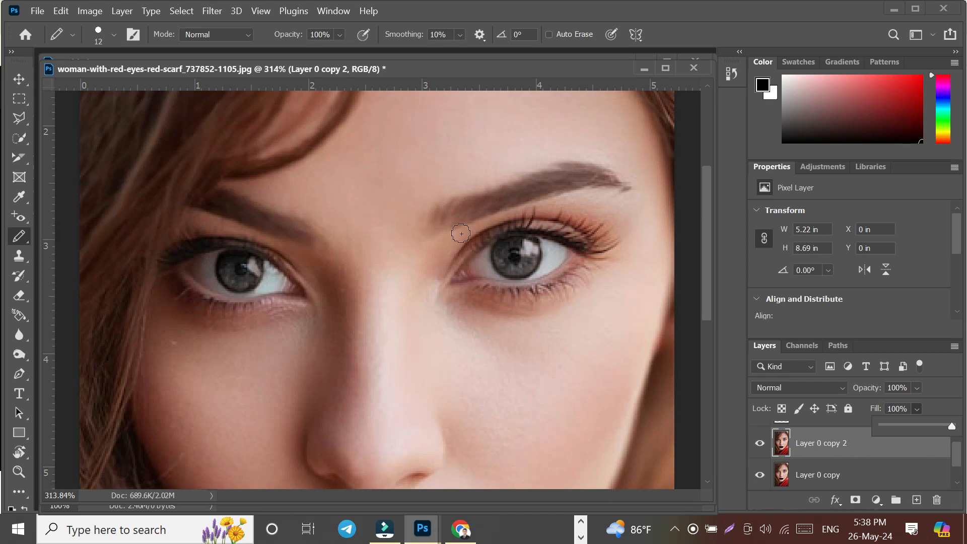
Paint over both eyebrows in black with the Pencil Tool on Layer 0 copy 2, redoing uneven strokes
drag(447, 219, 597, 174)
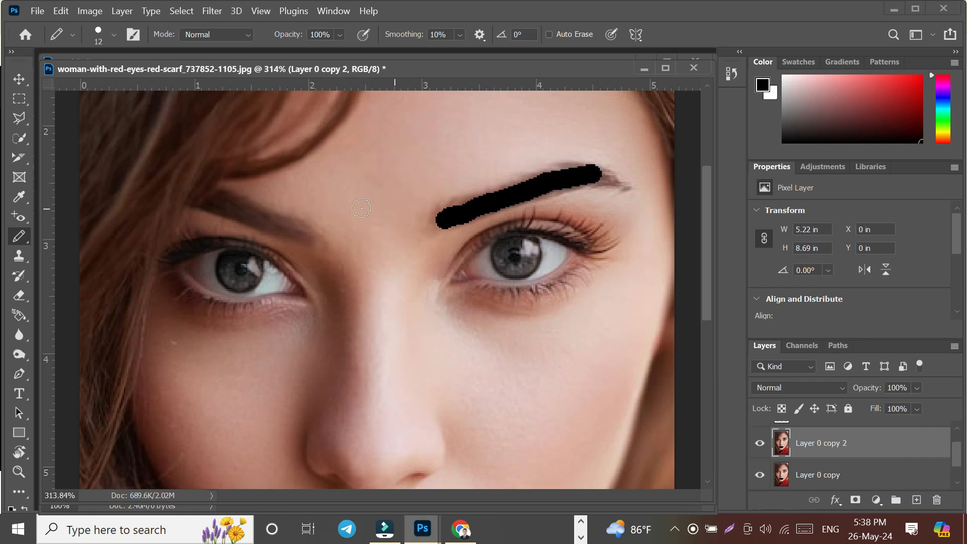
drag(298, 232, 241, 216)
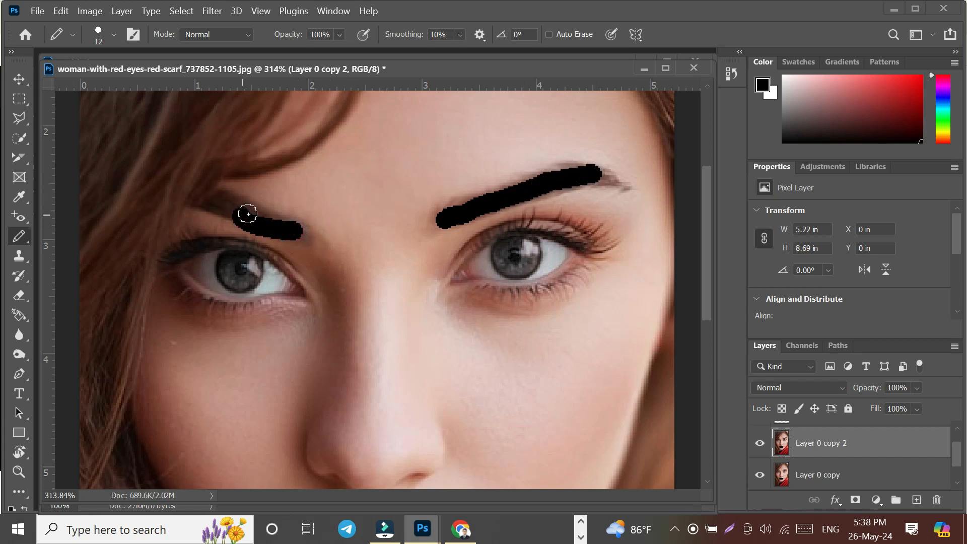
key(ctrl+z)
drag(302, 232, 248, 210)
key(ctrl+z)
drag(301, 231, 204, 194)
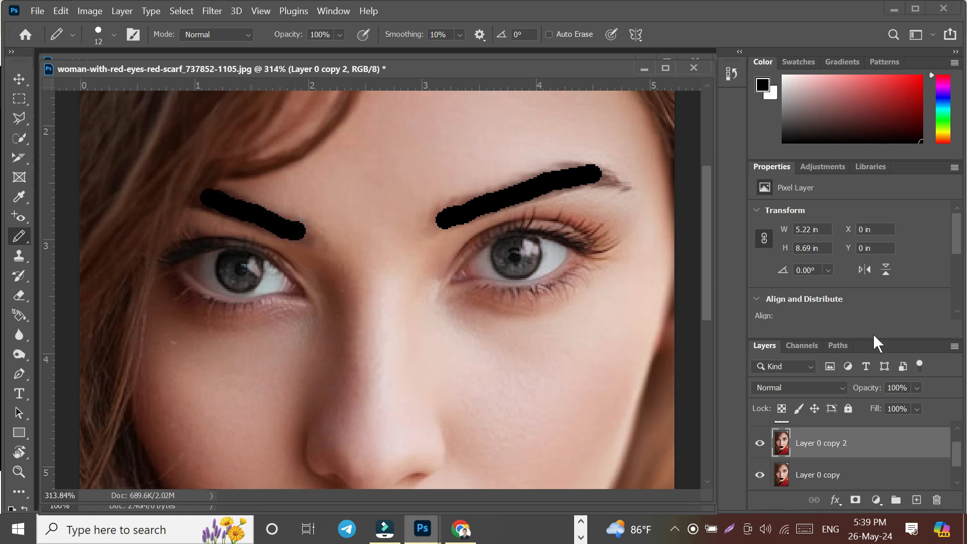
Lower the Fill of Layer 0 copy 2 to 17% to blend the black pencil strokes into the eyebrows
click(915, 409)
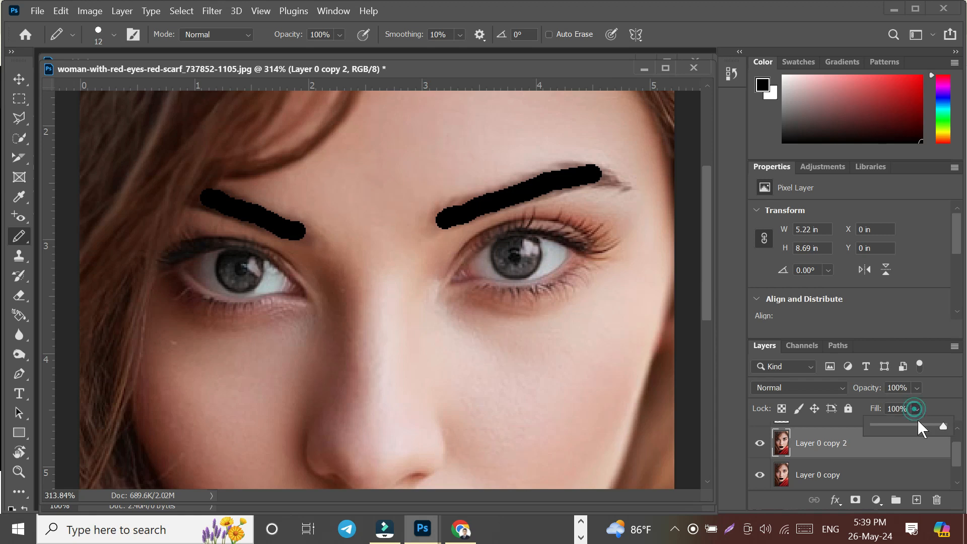
click(912, 427)
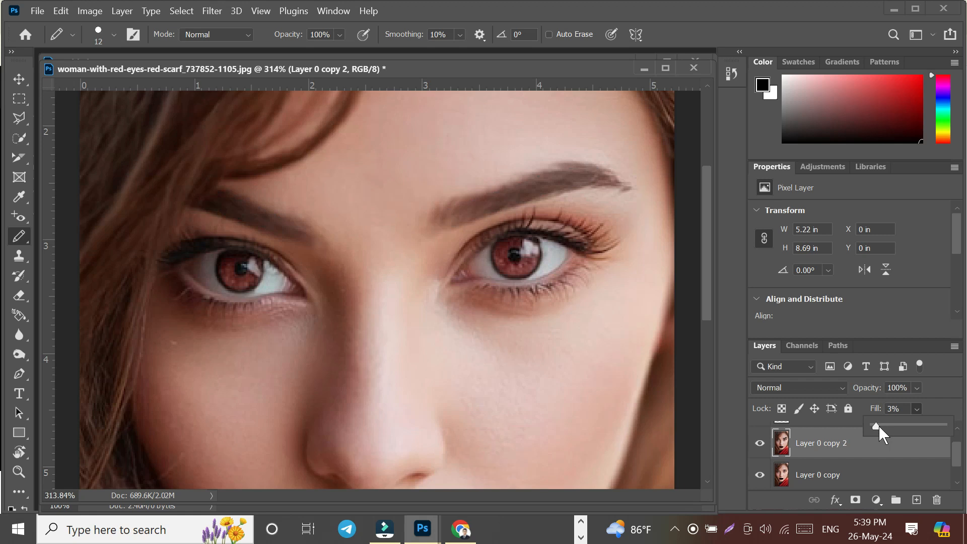
drag(882, 425, 886, 424)
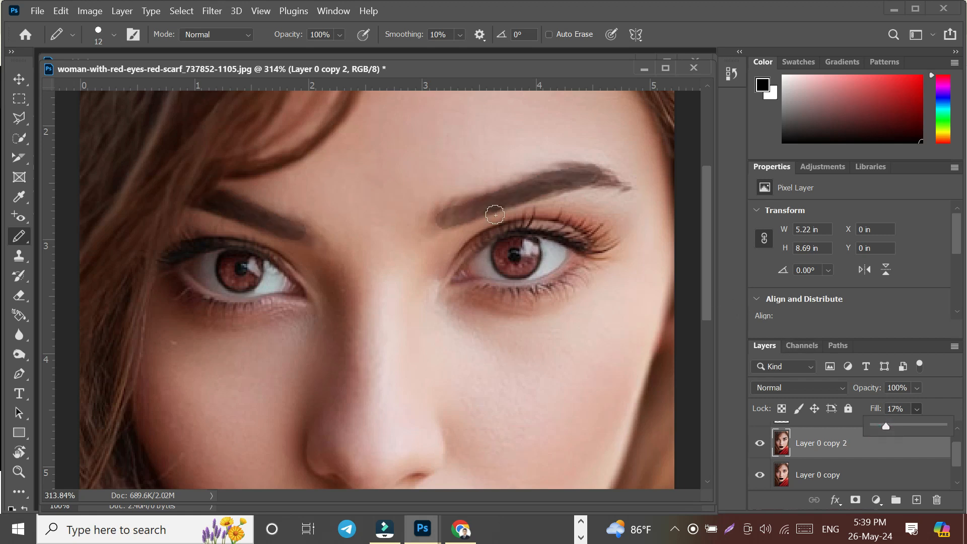
scroll(463, 186, down, 3)
scroll(461, 187, down, 1)
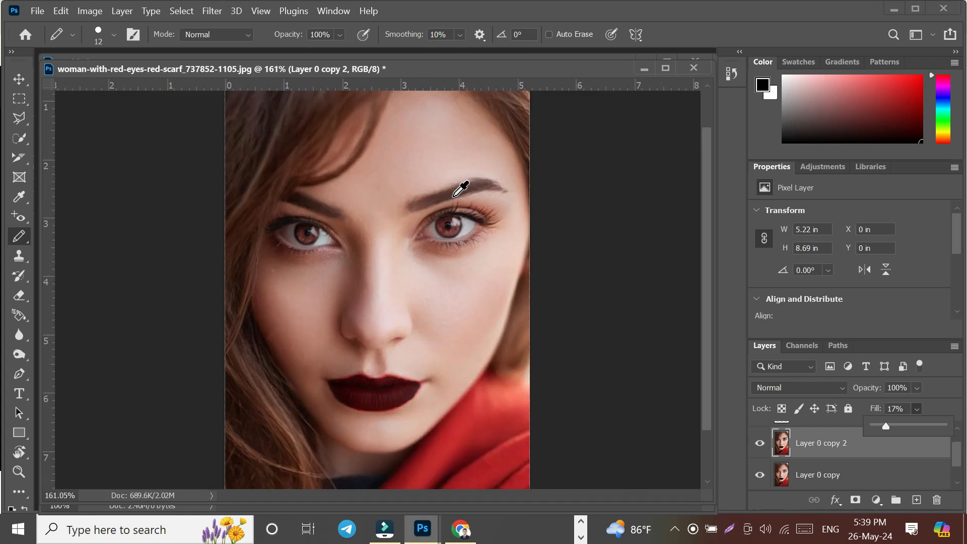
scroll(424, 222, down, 4)
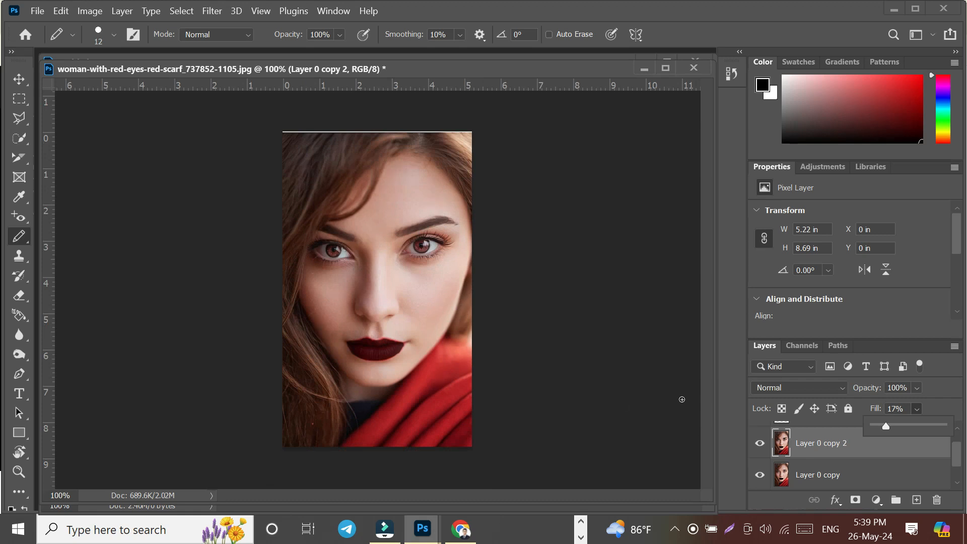
Hide and show Layer 0 copy 2 twice to compare the eyebrows, and briefly toggle the visibility of Layer 0
click(760, 444)
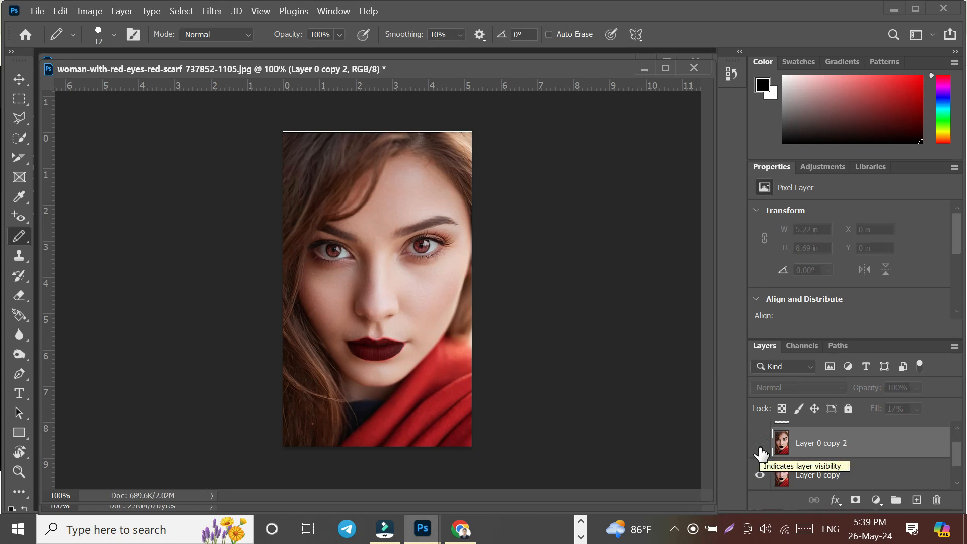
click(760, 445)
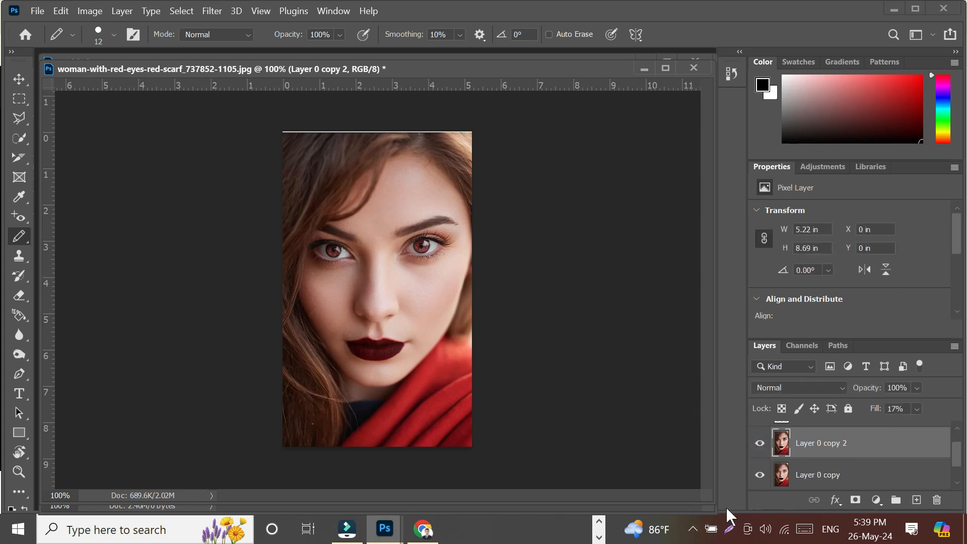
click(761, 443)
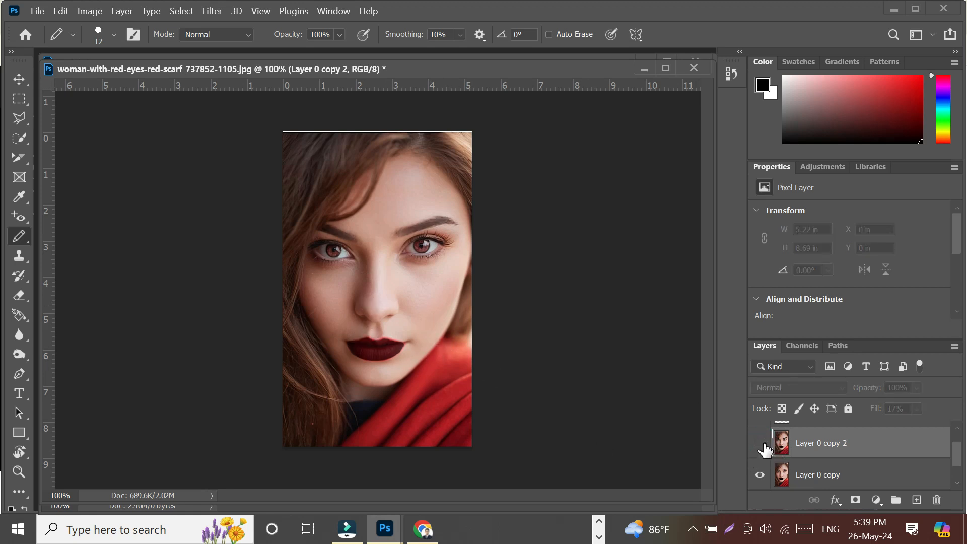
click(760, 444)
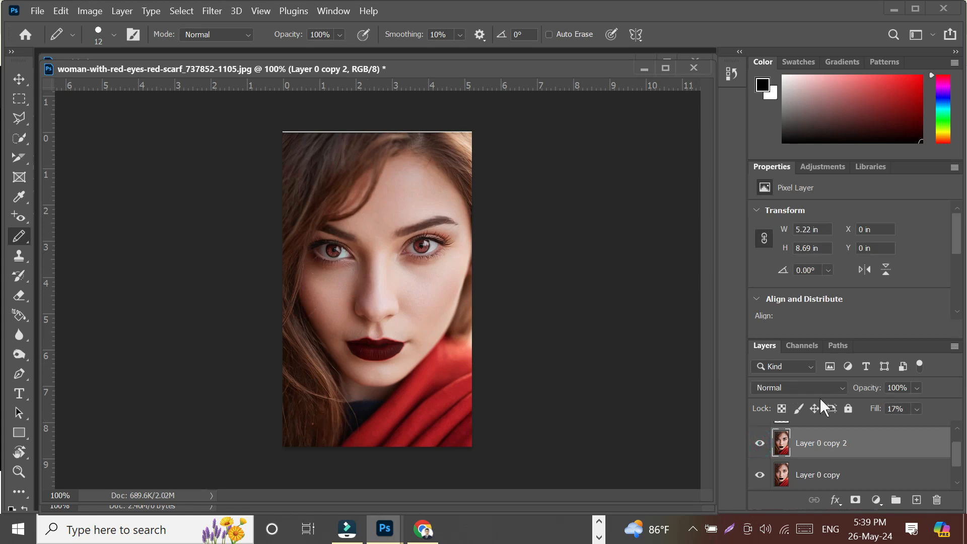
scroll(831, 474, down, 1)
click(760, 479)
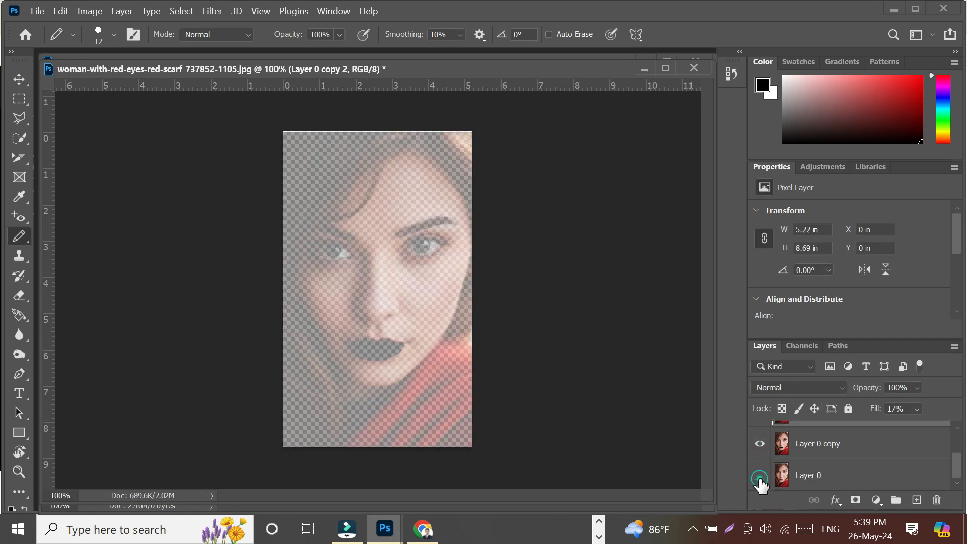
click(759, 476)
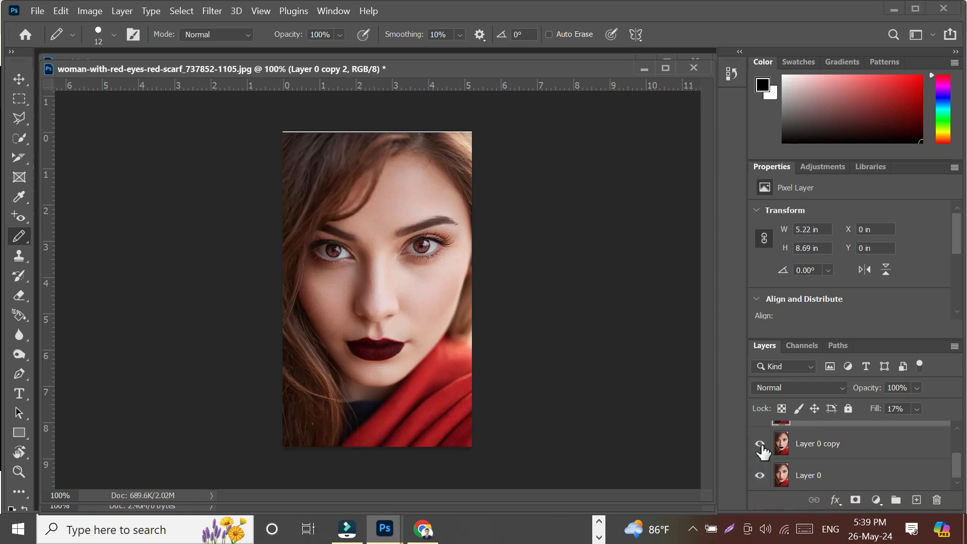
Hide Layer 0 copy and Layer 0 copy 2 to compare the original portrait with the retouched one, and show both again
click(760, 443)
scroll(778, 446, up, 2)
click(759, 467)
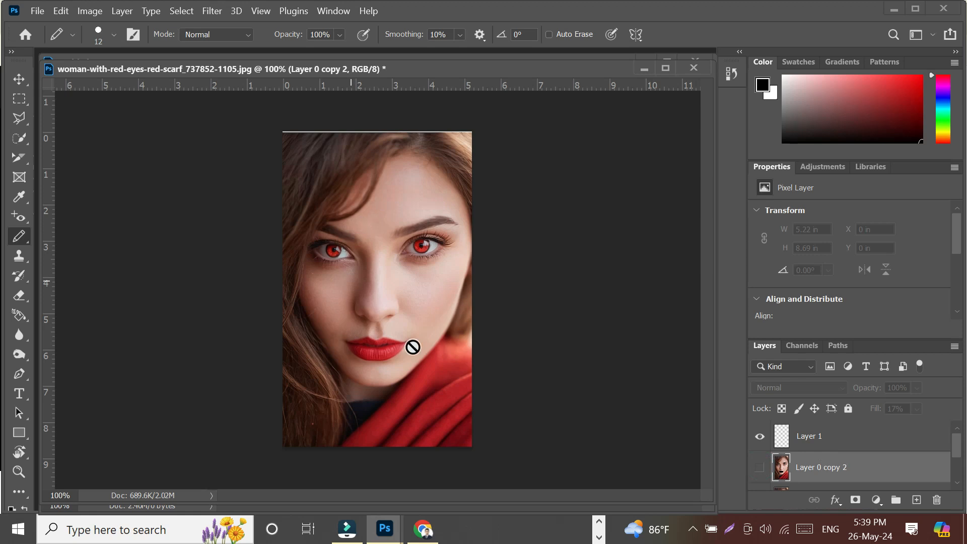
scroll(831, 440, down, 2)
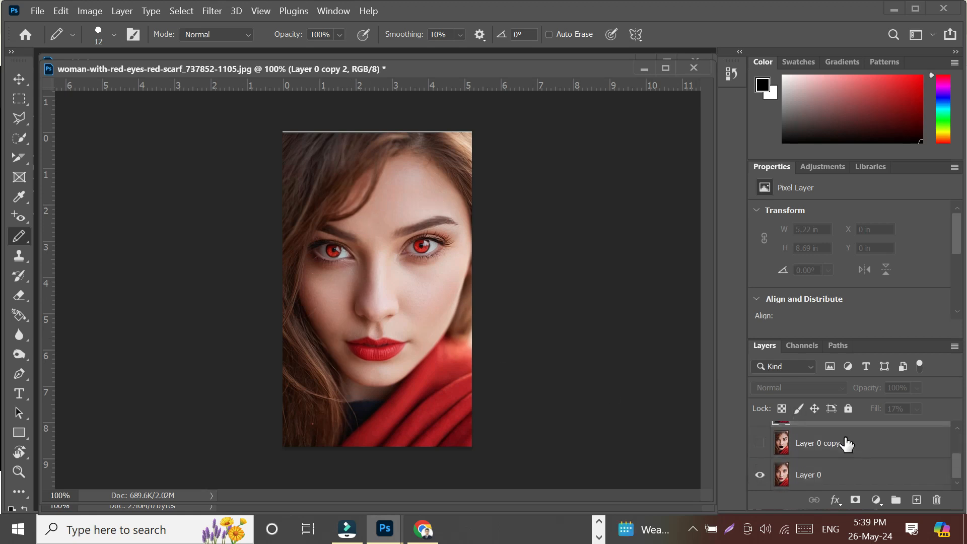
click(761, 448)
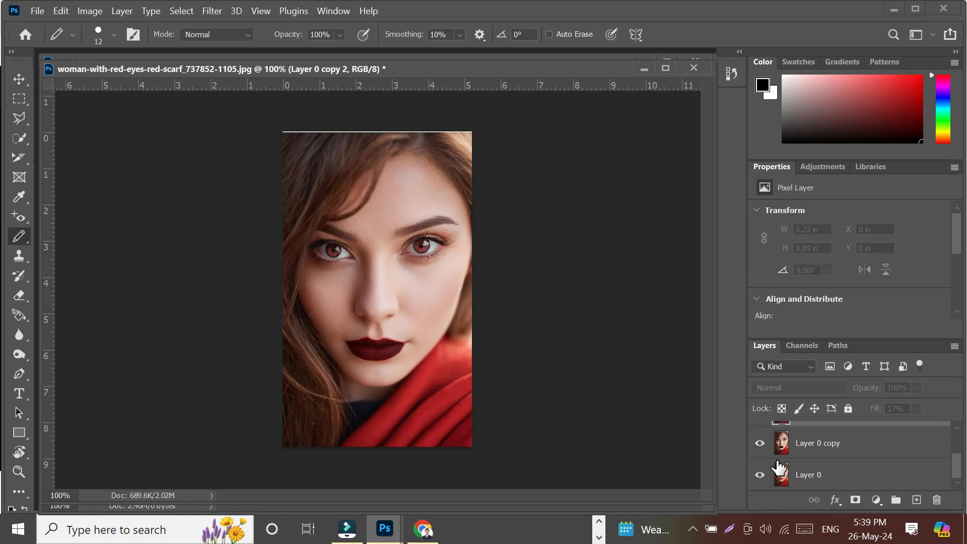
scroll(957, 474, up, 1)
scroll(957, 474, up, 2)
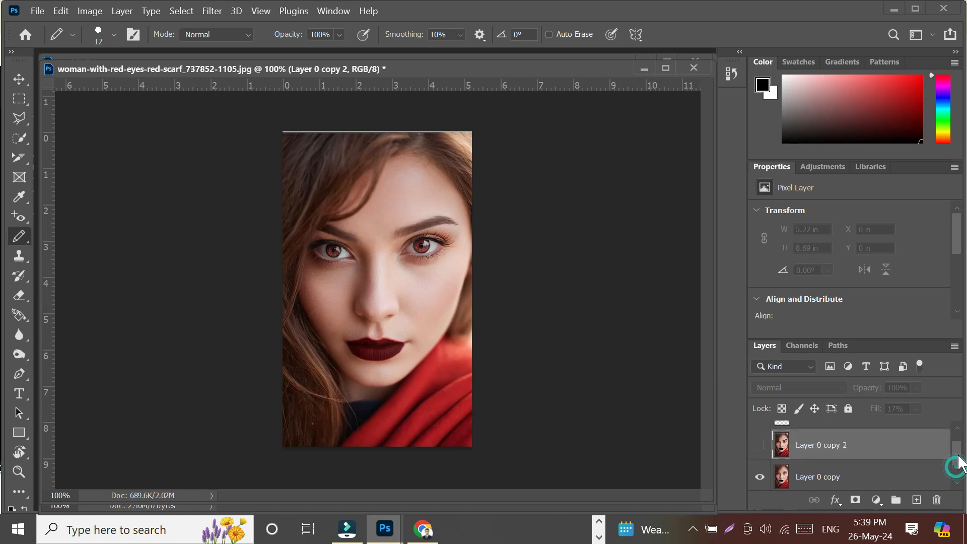
click(761, 451)
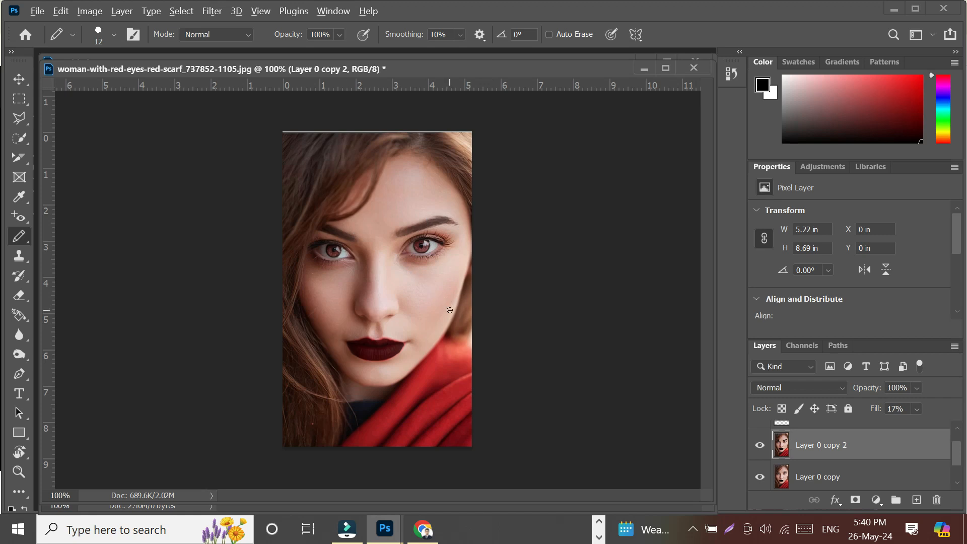
Compare the lips, eyes and eyebrows close up by hiding Layer 0 copy 2 and Layer 0 copy, and restore them one by one
scroll(450, 310, up, 5)
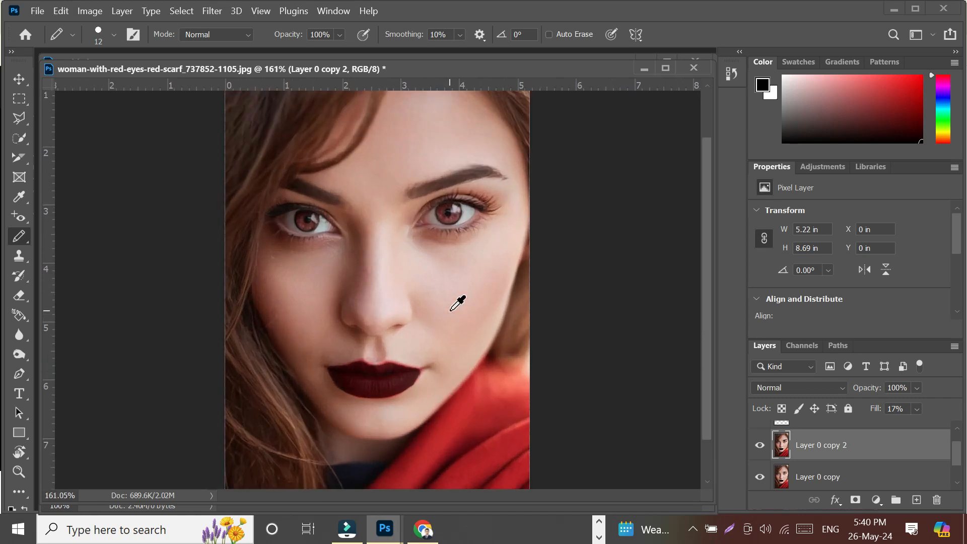
scroll(484, 330, up, 1)
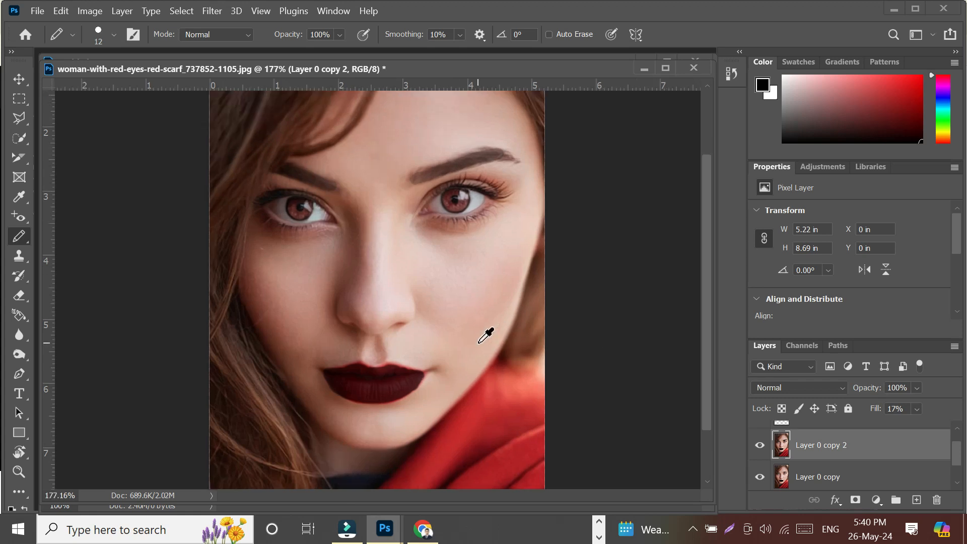
scroll(809, 450, down, 1)
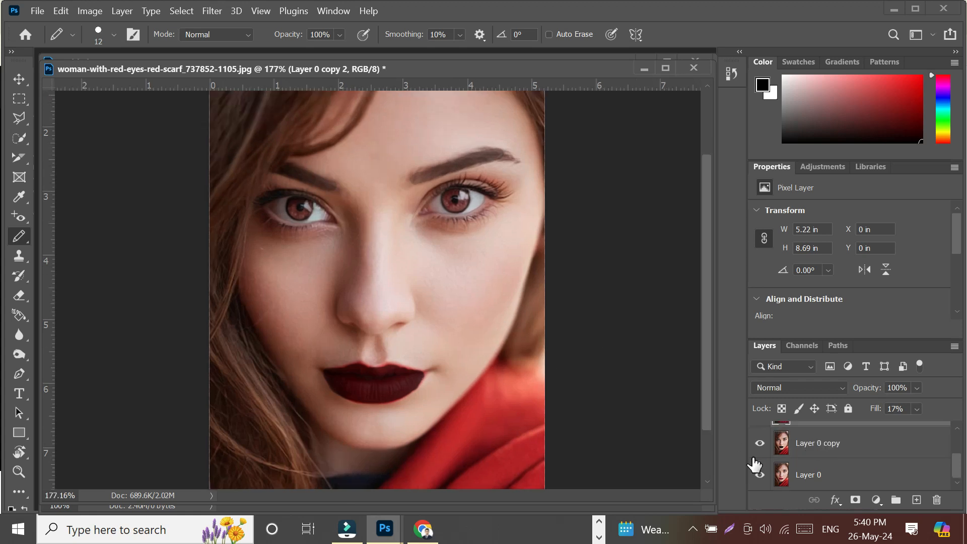
scroll(758, 465, up, 2)
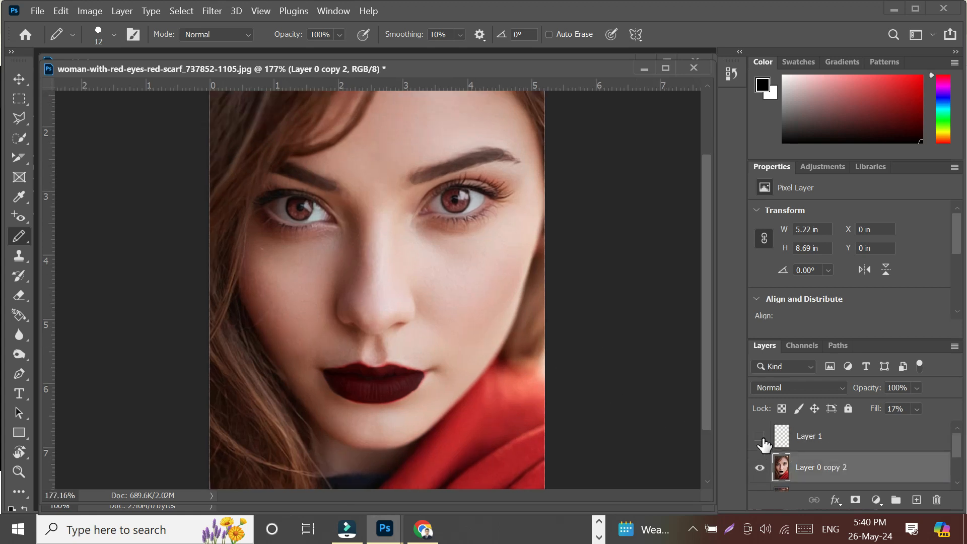
click(761, 468)
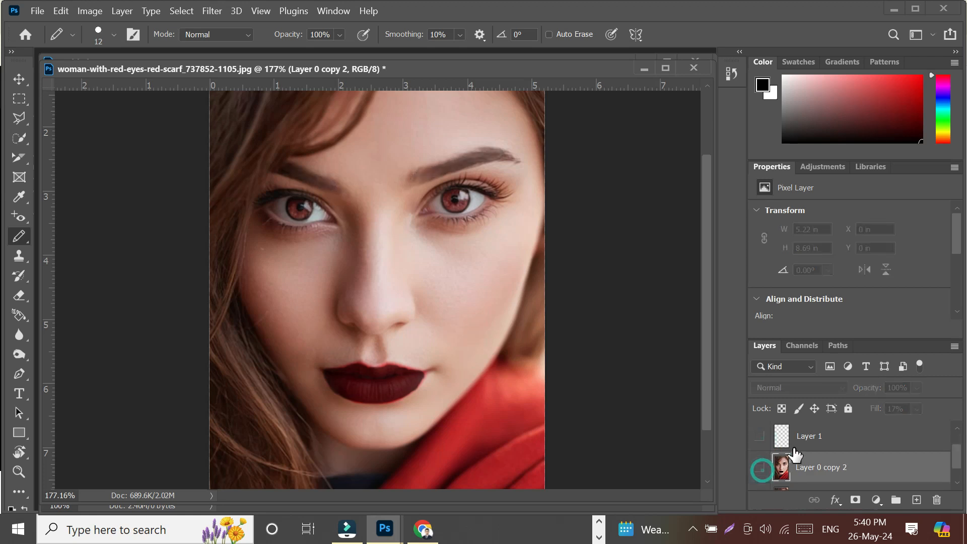
scroll(766, 466, down, 1)
click(763, 468)
scroll(804, 469, down, 1)
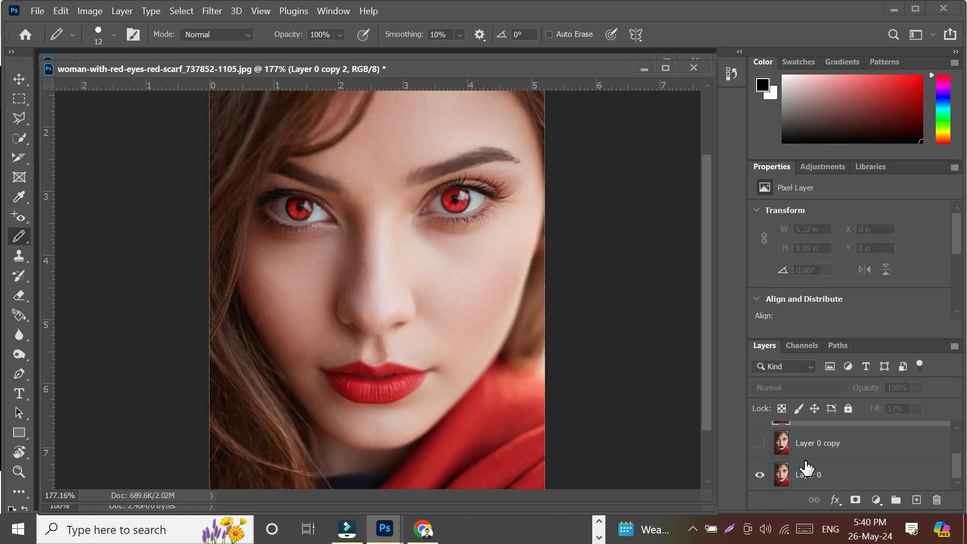
scroll(803, 444, up, 1)
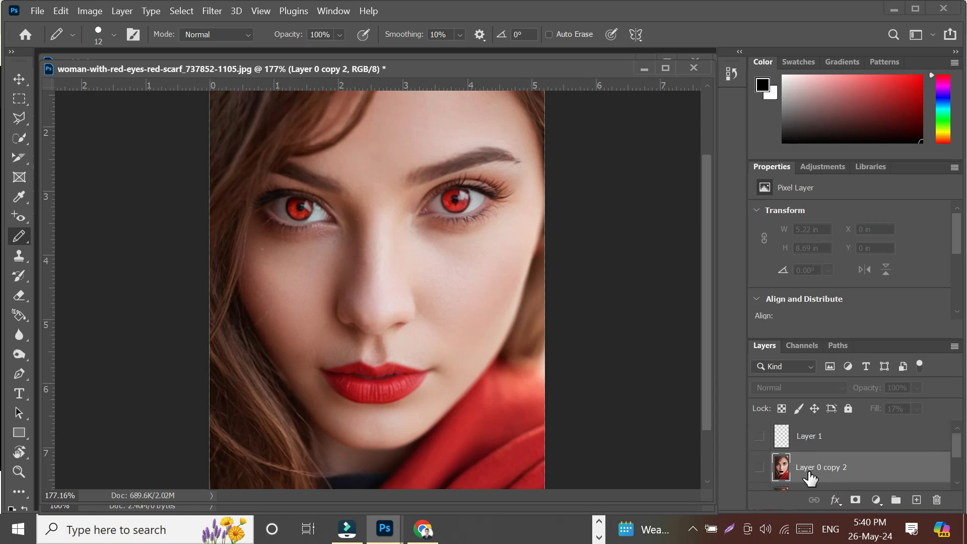
click(759, 468)
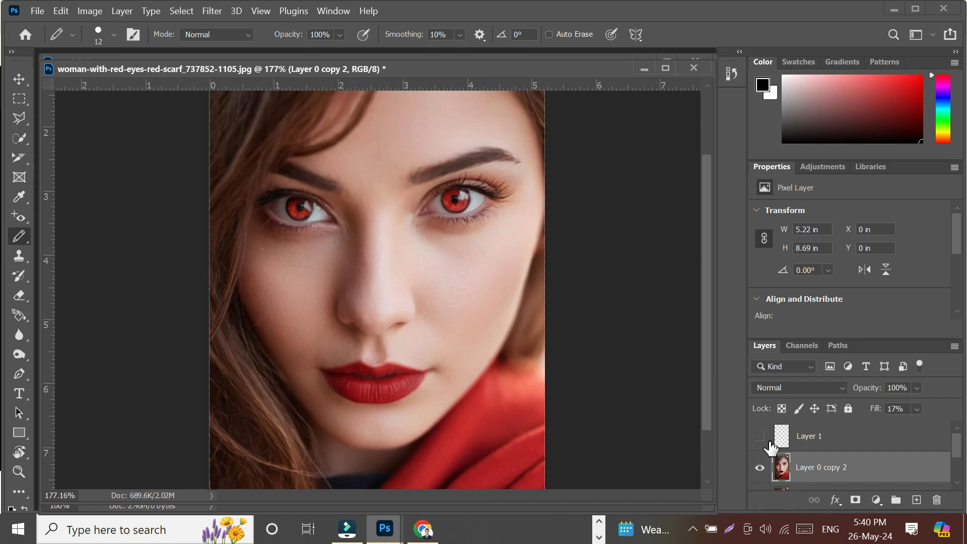
scroll(778, 448, down, 1)
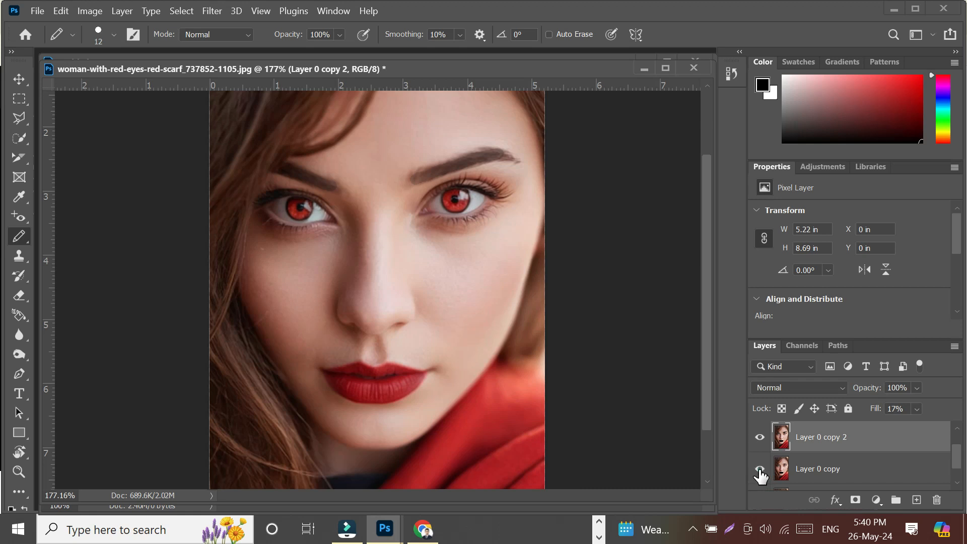
click(760, 469)
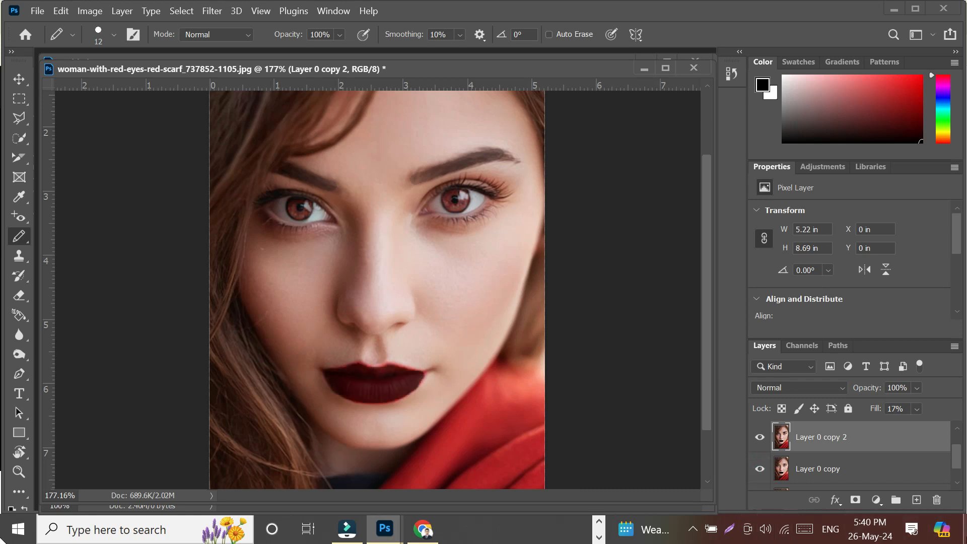
Select Layer 0 copy and toggle the visibility of it and Layer 0 to examine what each layer contributes
scroll(770, 451, down, 1)
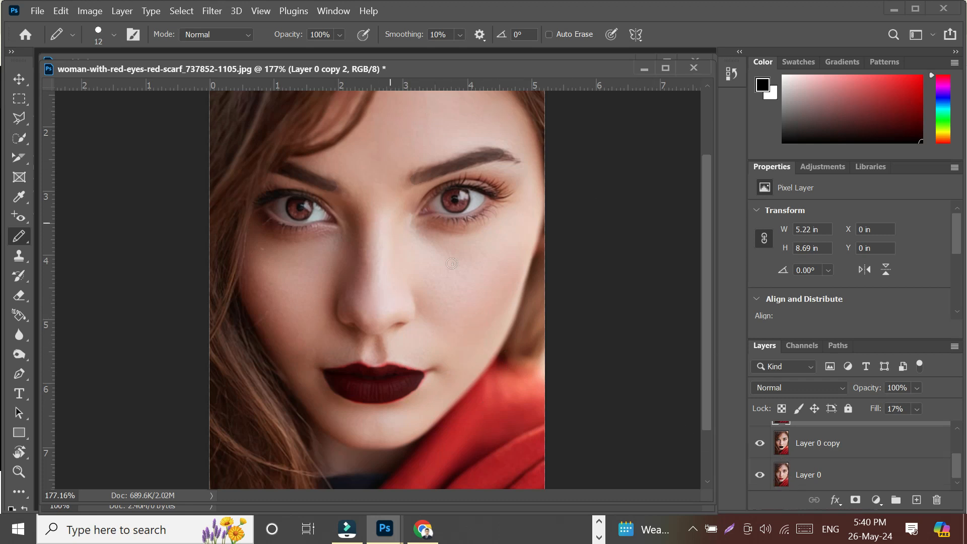
click(812, 456)
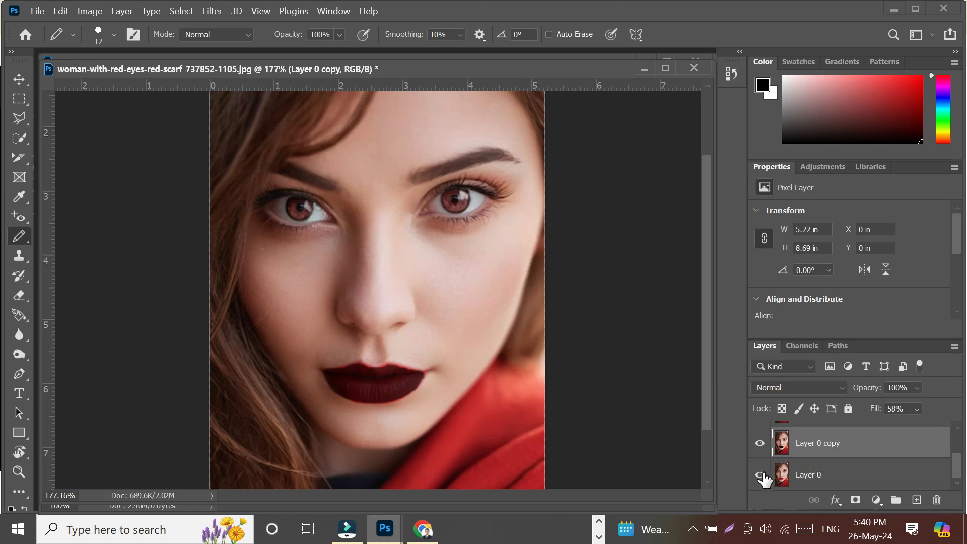
click(760, 444)
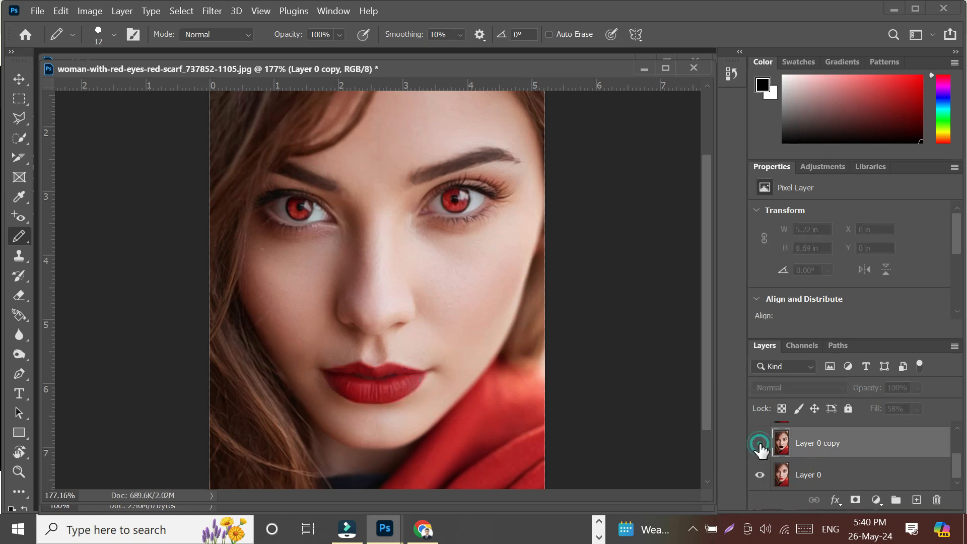
click(759, 478)
click(760, 478)
click(759, 446)
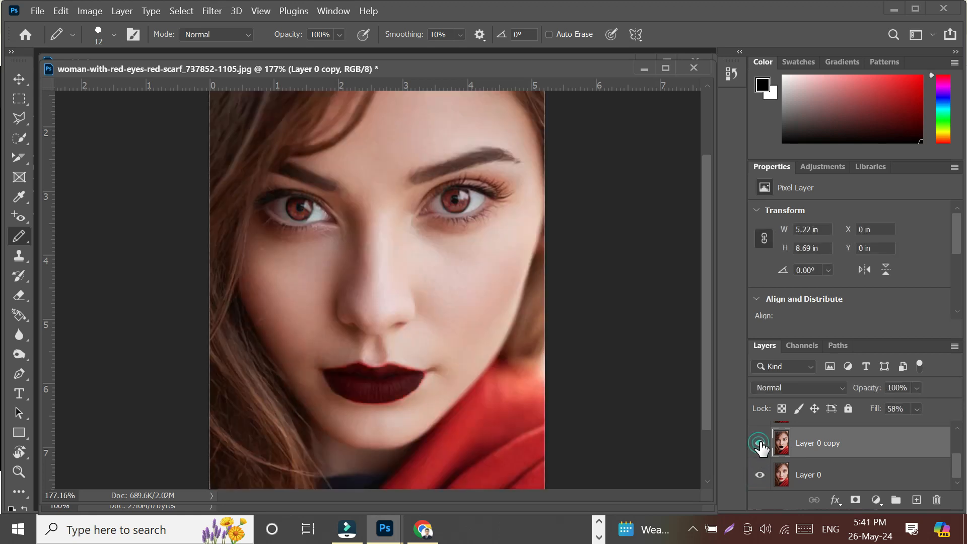
click(759, 478)
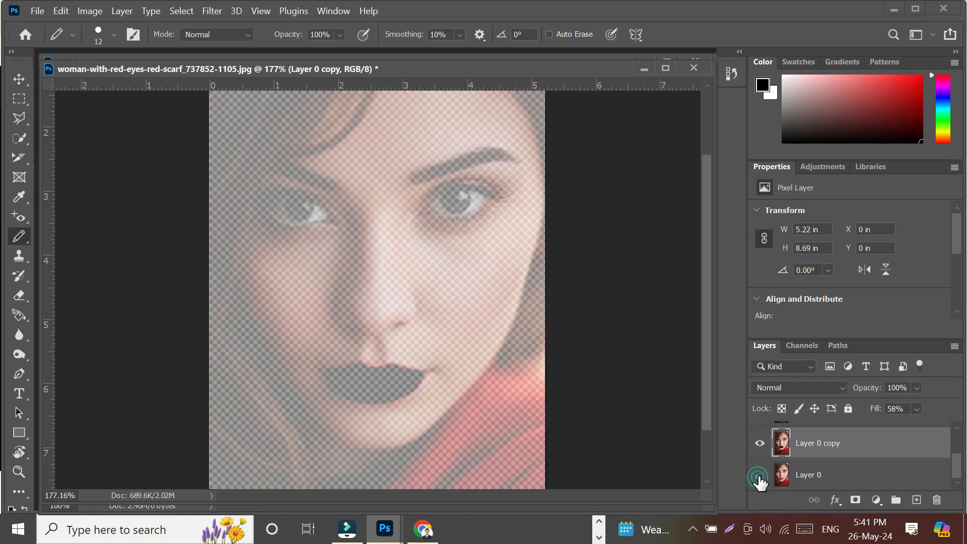
click(759, 443)
click(760, 475)
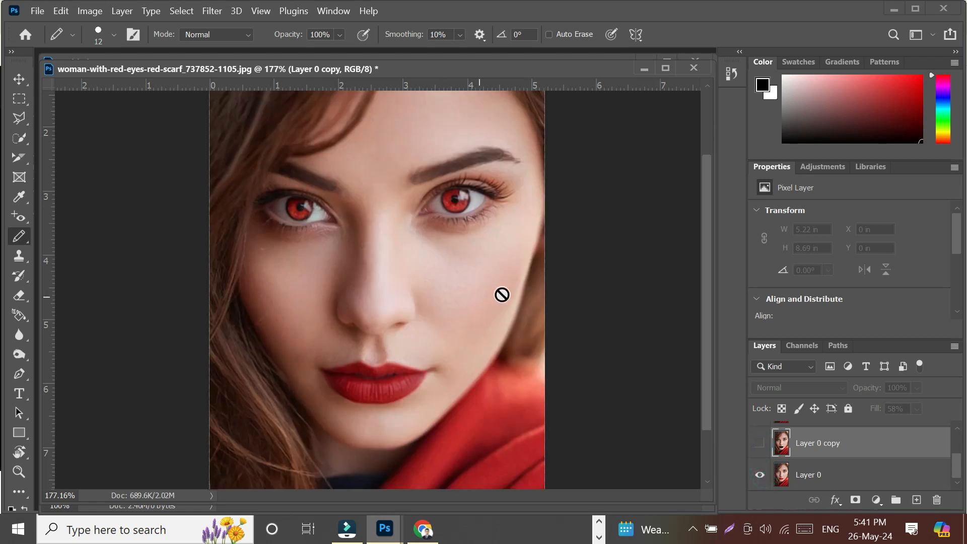
click(760, 443)
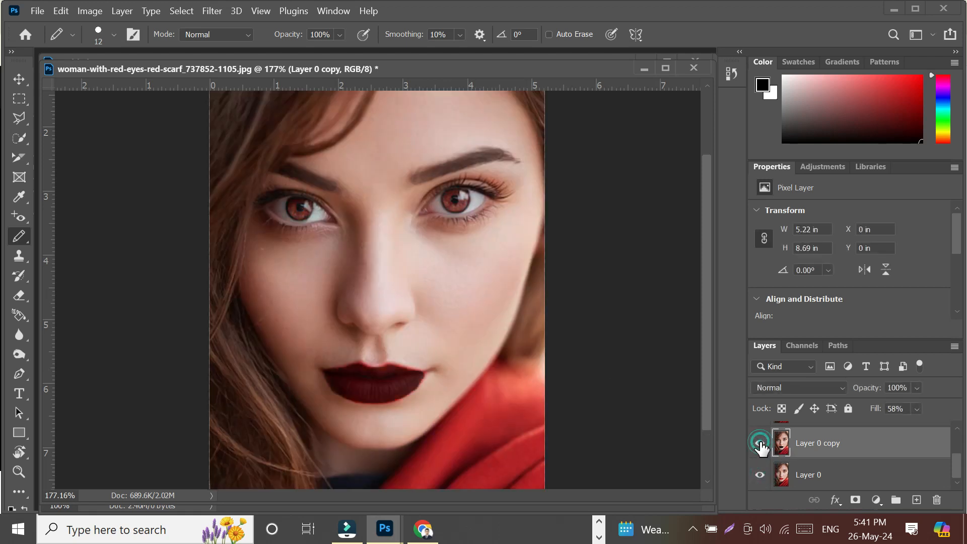
Toggle Layer 0 copy 2 and Layer 0 copy repeatedly to compare the eyebrow retouch, leaving only Layer 0 copy 2 hidden
scroll(787, 474, up, 1)
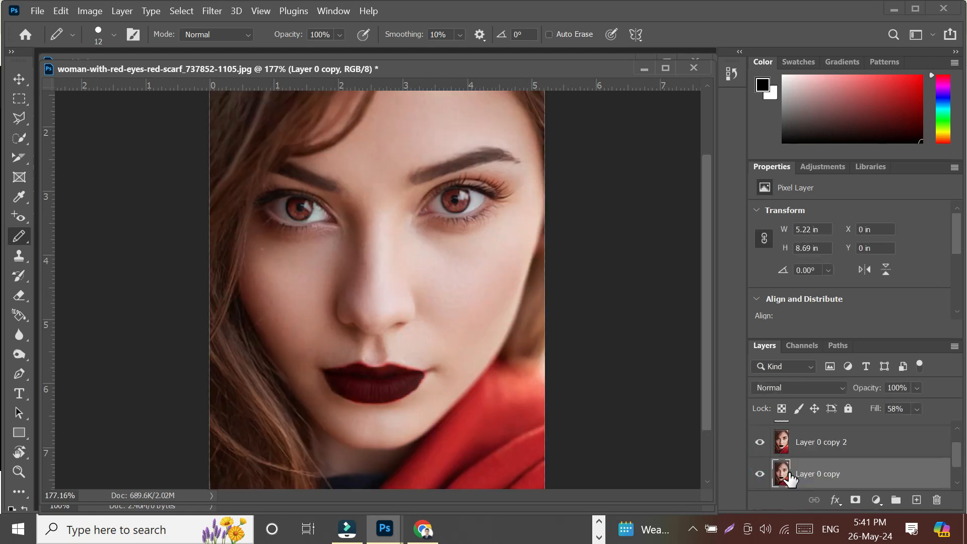
click(760, 445)
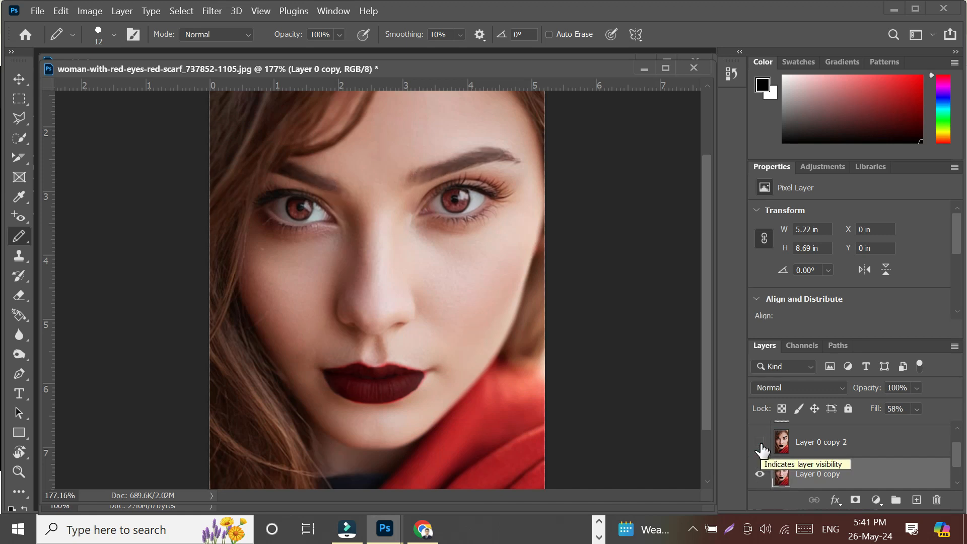
click(760, 446)
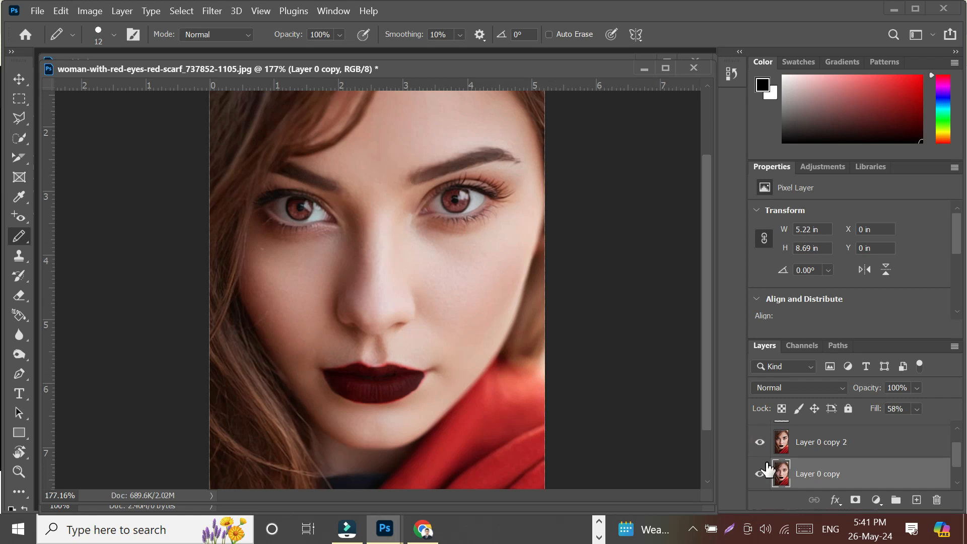
click(761, 474)
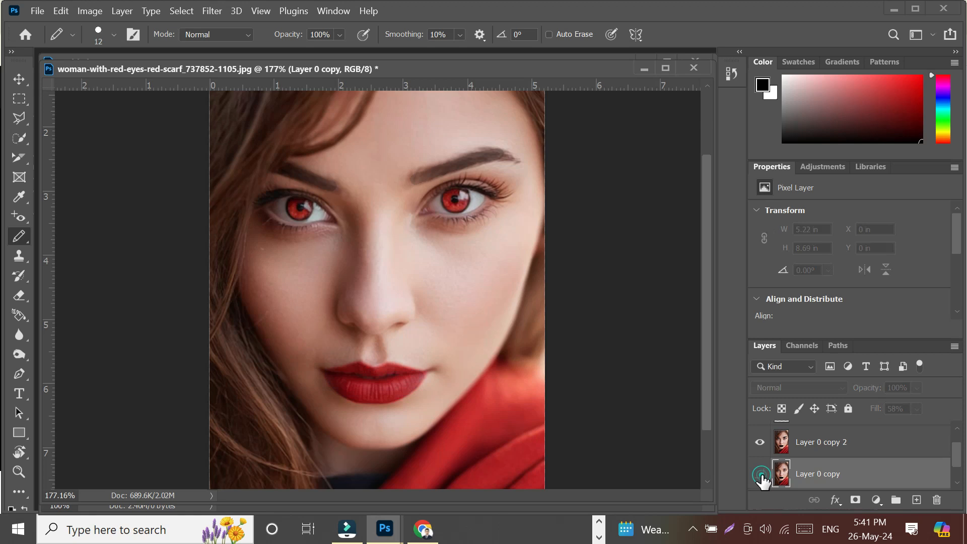
click(761, 443)
click(760, 444)
click(761, 444)
click(761, 444)
click(761, 444)
click(761, 444)
click(761, 444)
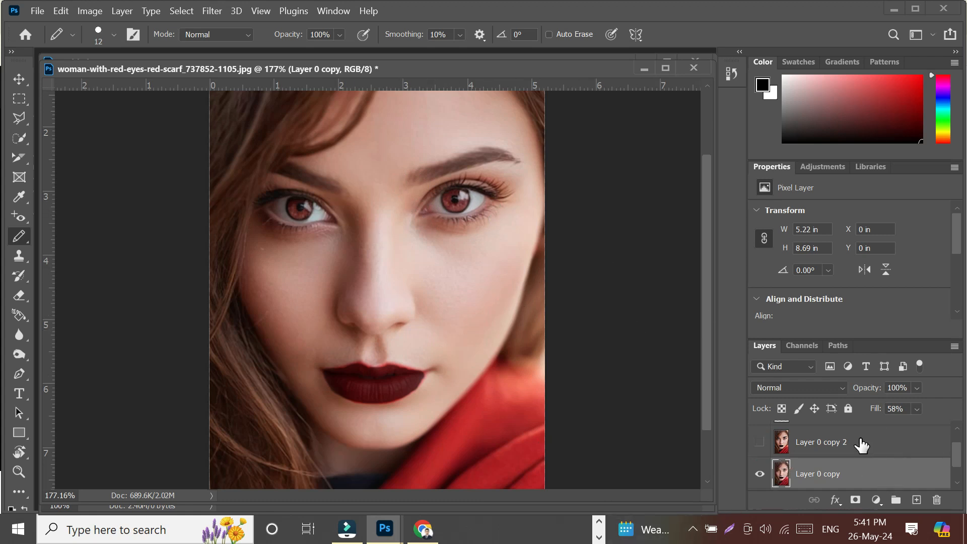
Delete Layer 0 copy 2 and close the portrait document without saving its changes
drag(863, 444, 937, 500)
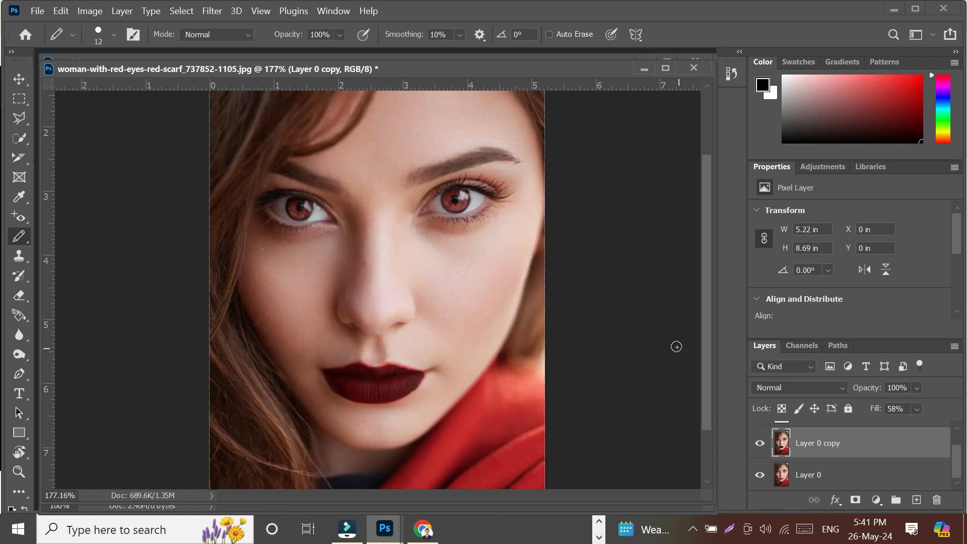
click(695, 67)
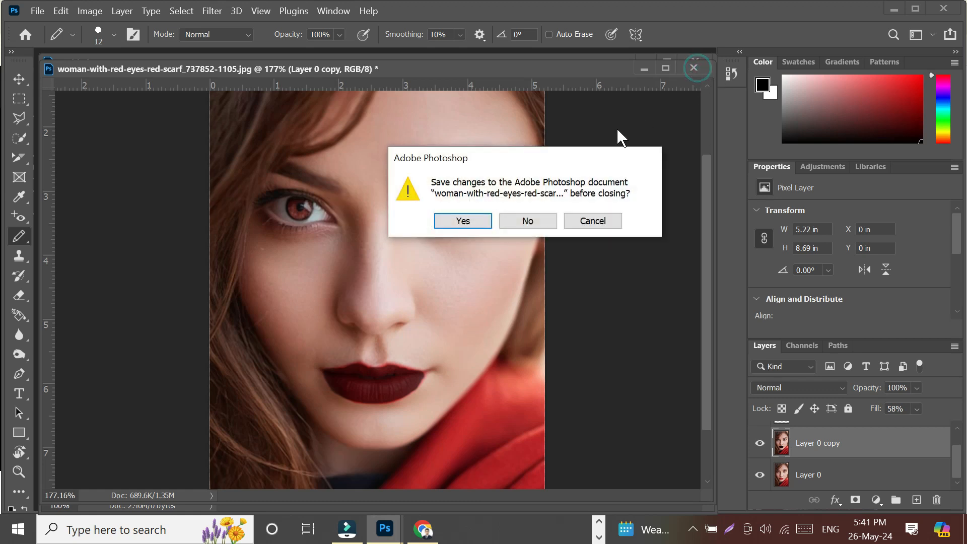
click(514, 222)
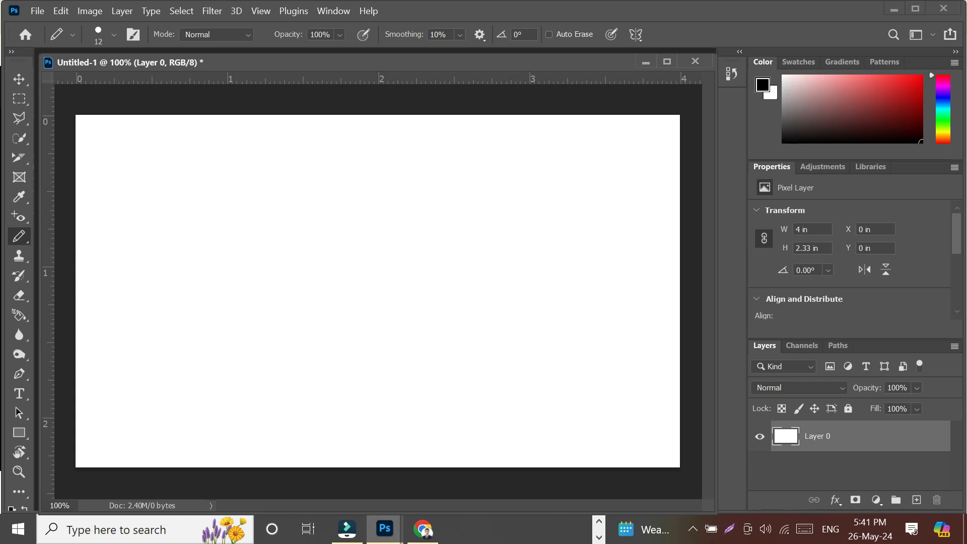
Choose the Pencil Tool for the blank Untitled-1 document and increase its size
right_click(20, 244)
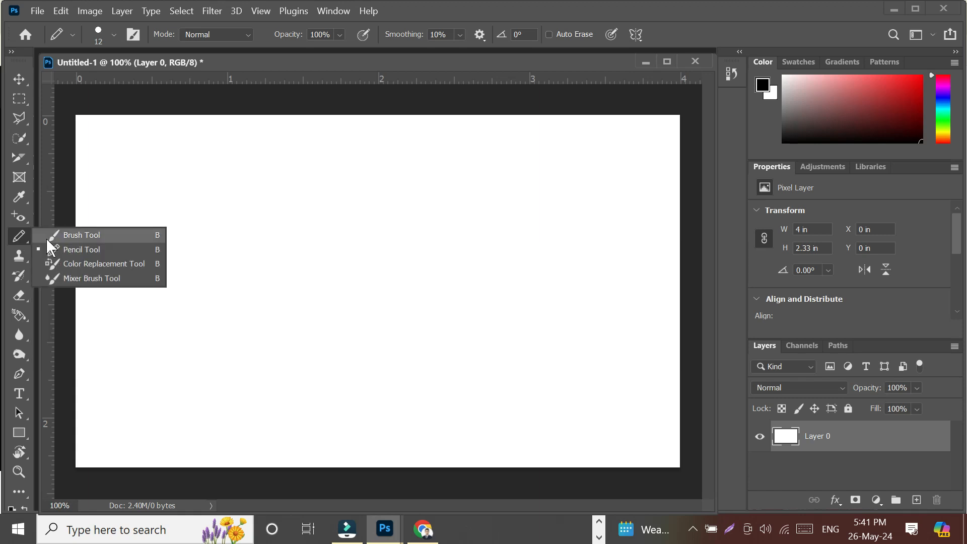
click(73, 250)
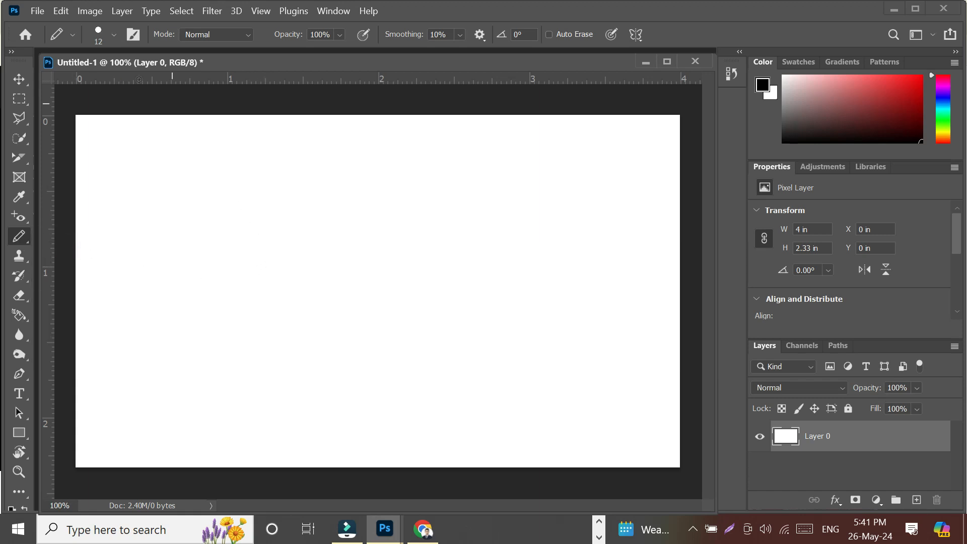
click(111, 34)
drag(38, 81, 104, 79)
click(187, 221)
Set the pencil's foreground colour to blue, hex 233ee5
alt+click(361, 158)
click(763, 87)
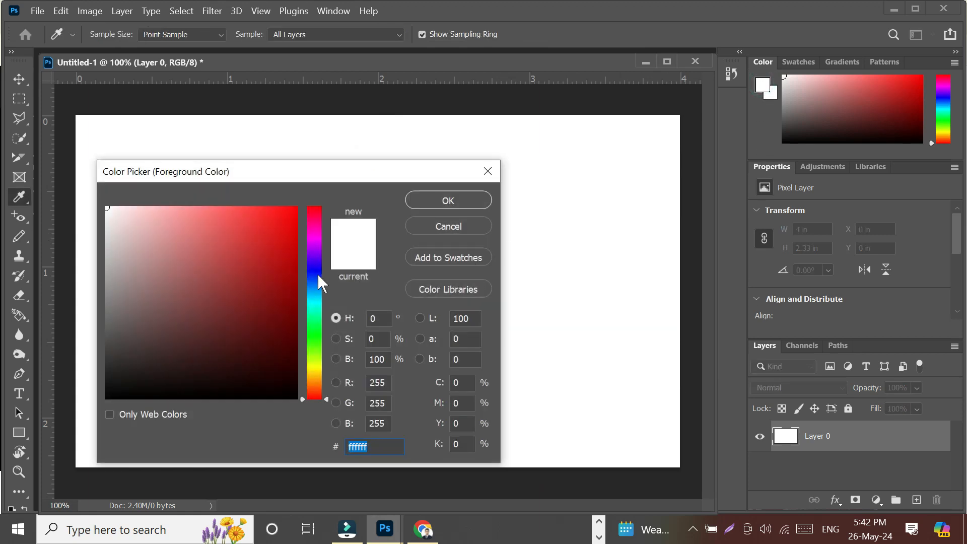
click(318, 275)
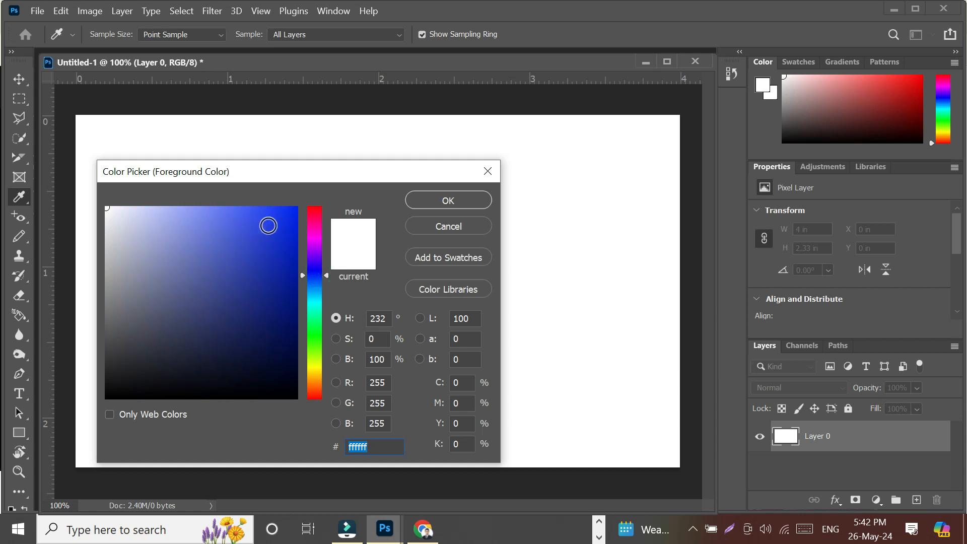
click(268, 226)
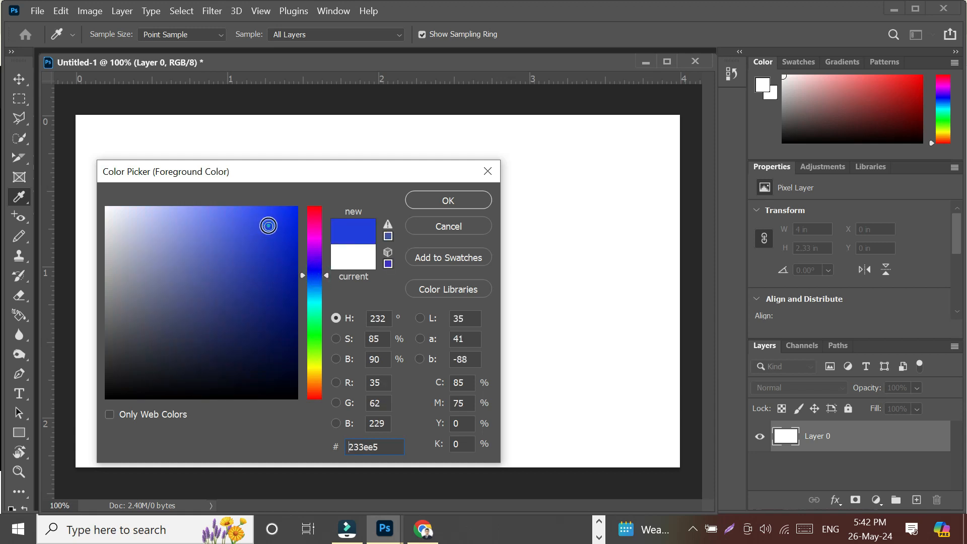
click(438, 202)
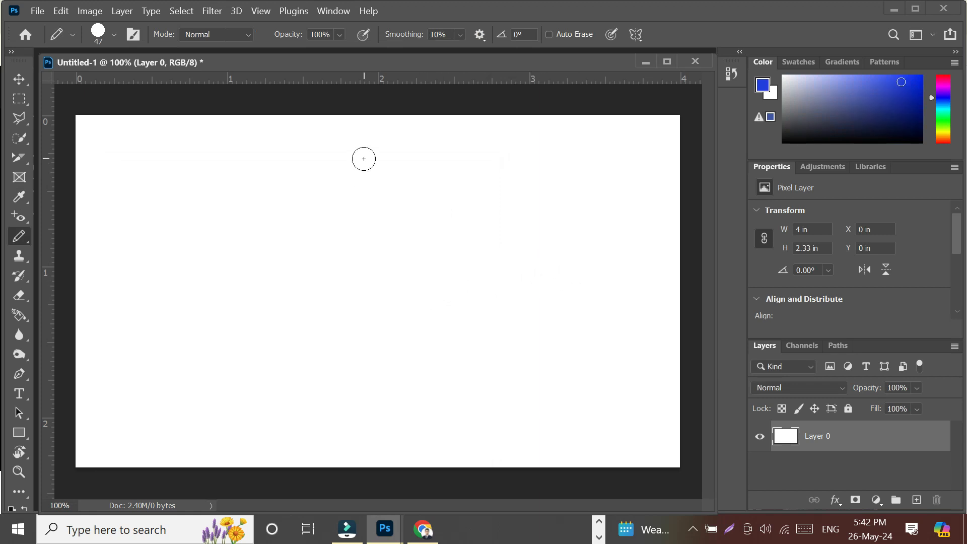
Draw a straight vertical pencil line and a straight diagonal segment running up-left from its lower end, and undo both strokes
mouse_move(364, 159)
mouse_down()
mouse_move(367, 324)
mouse_move(352, 445)
mouse_up()
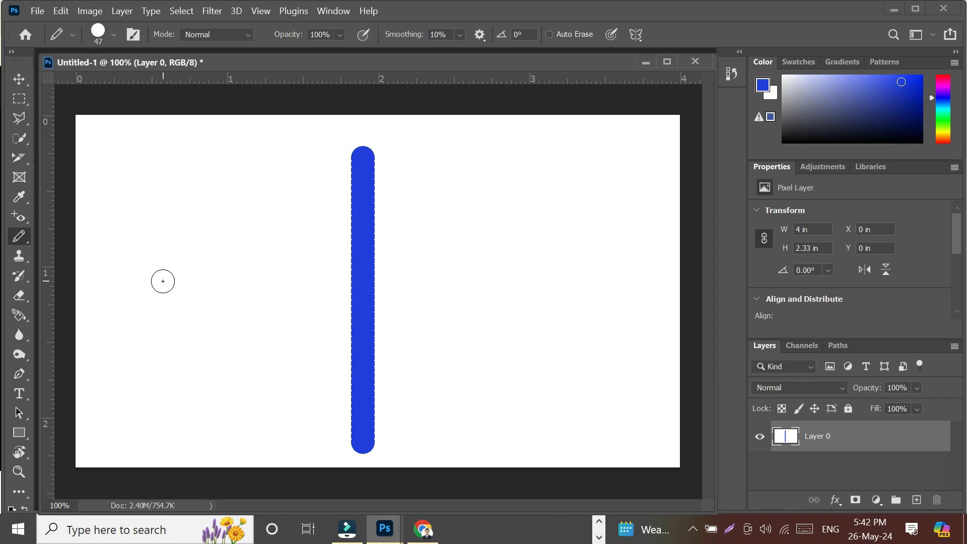
shift+click(163, 281)
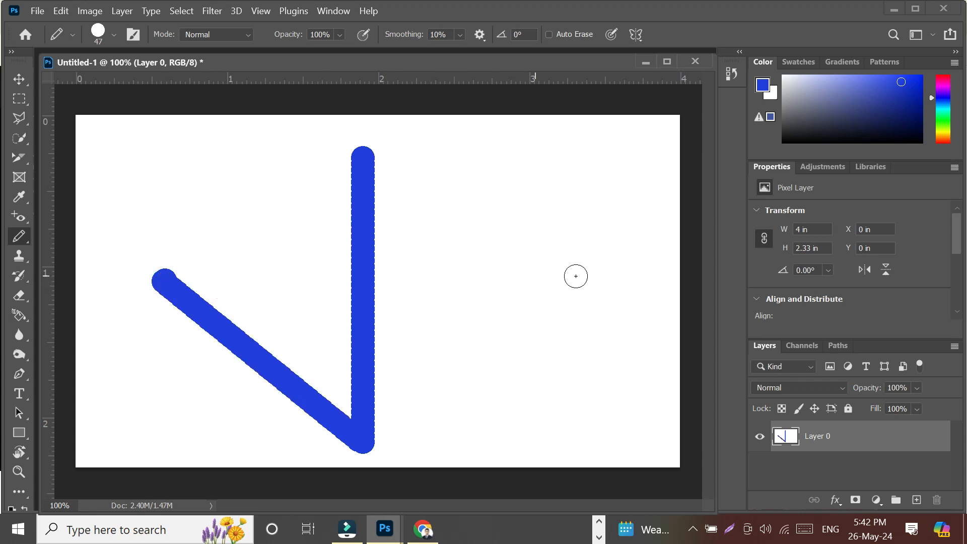
key(ctrl+z)
key(ctrl+z)
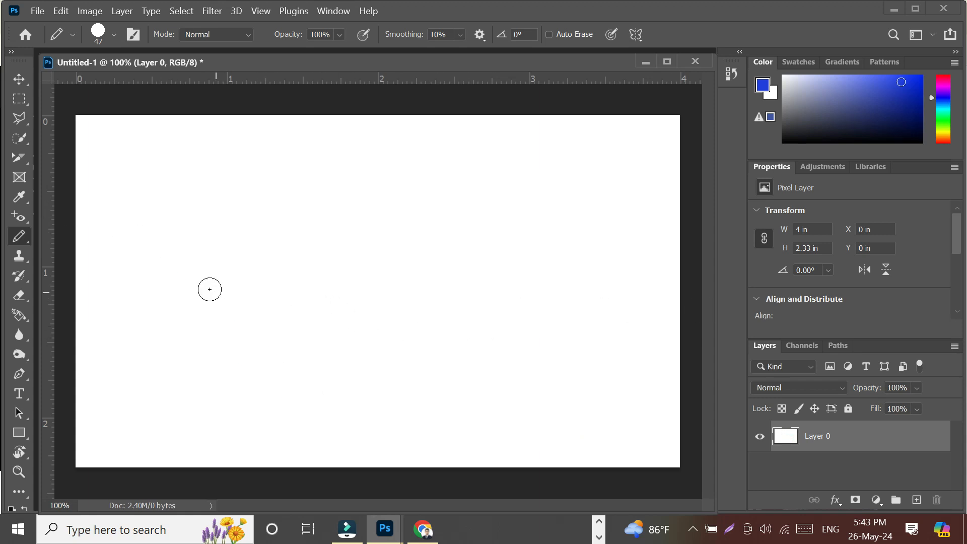
Draw a blue cross from a straight horizontal pencil line about 3 in long and a vertical one about 2.2 in long
drag(168, 268, 605, 257)
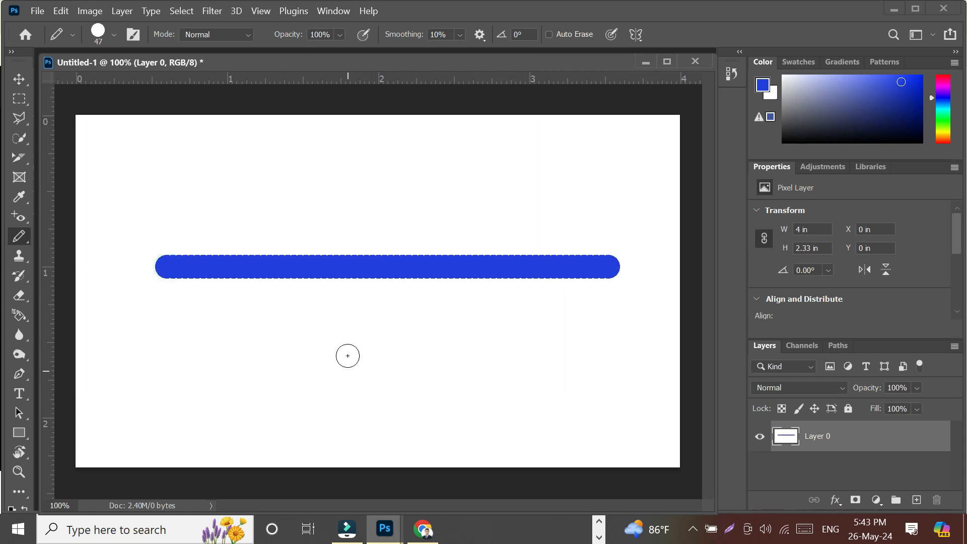
click(382, 140)
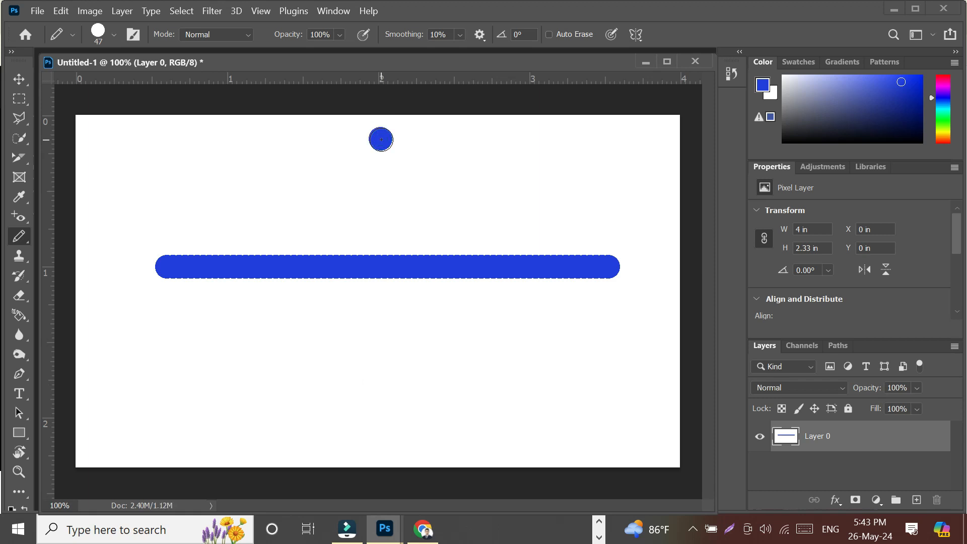
drag(381, 166, 378, 443)
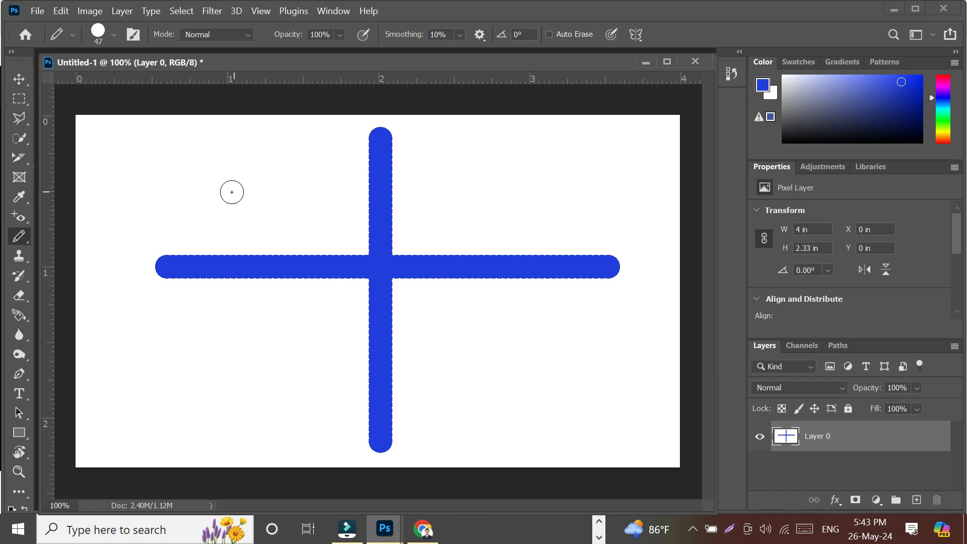
Draw a short, slightly rising 18 px pencil stroke in the canvas's upper-left area and drastically lower the pencil's hardness
right_click(242, 186)
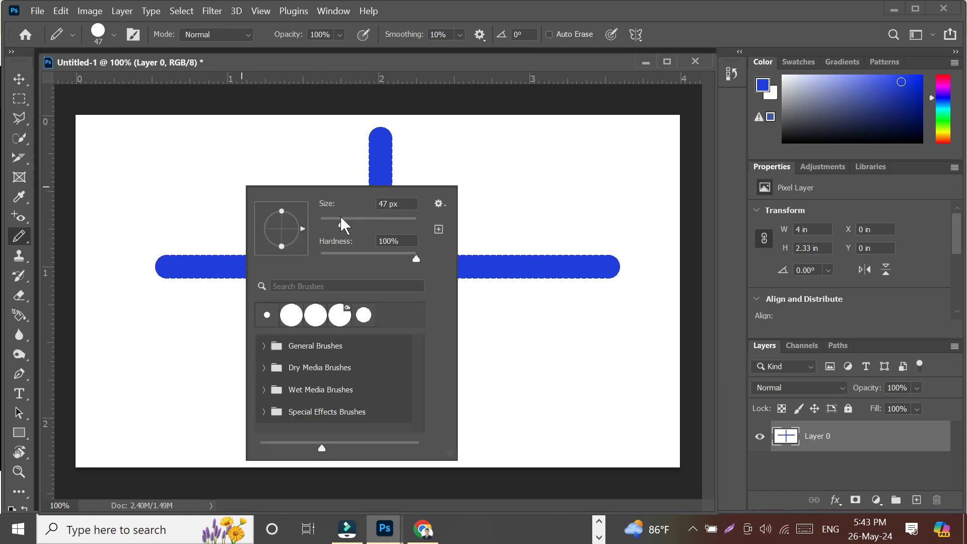
drag(343, 224, 335, 223)
drag(172, 180, 258, 169)
right_click(191, 348)
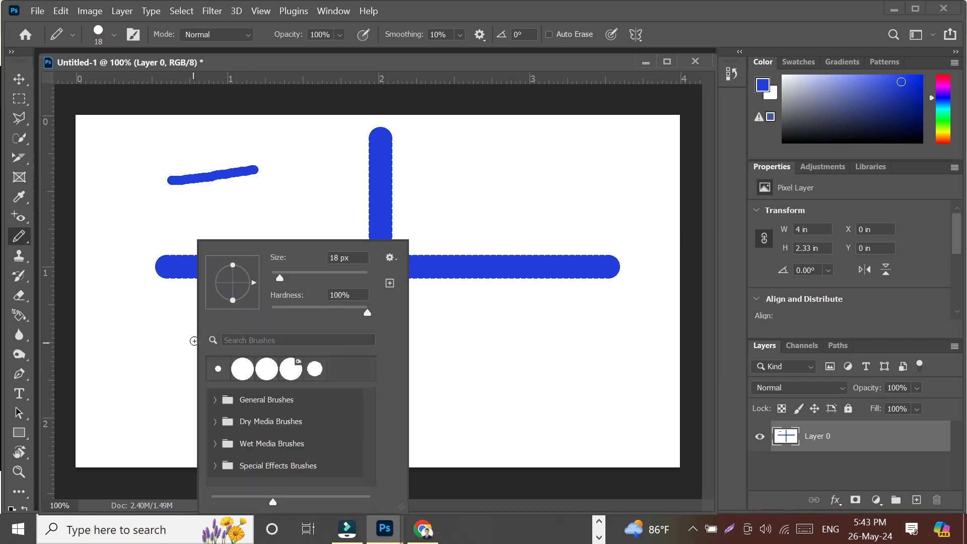
drag(366, 310, 279, 313)
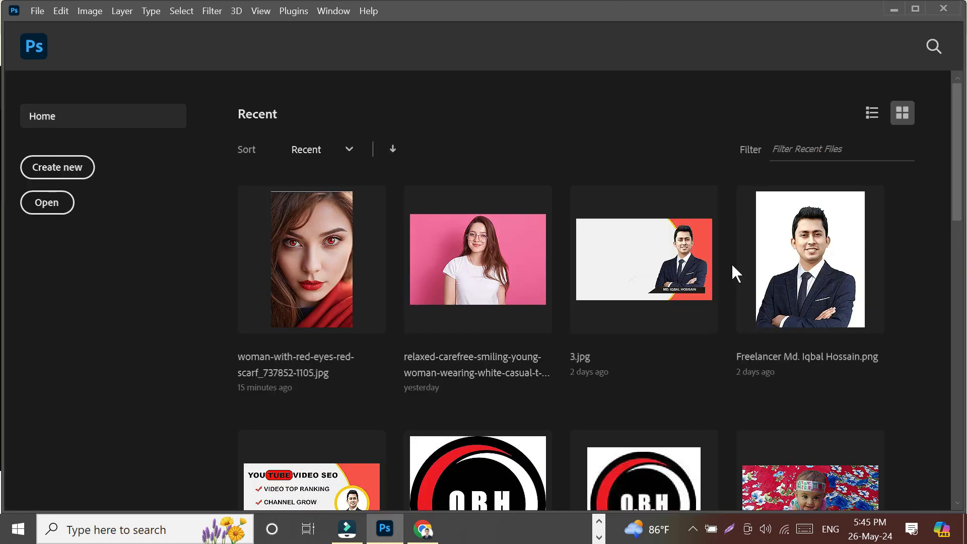